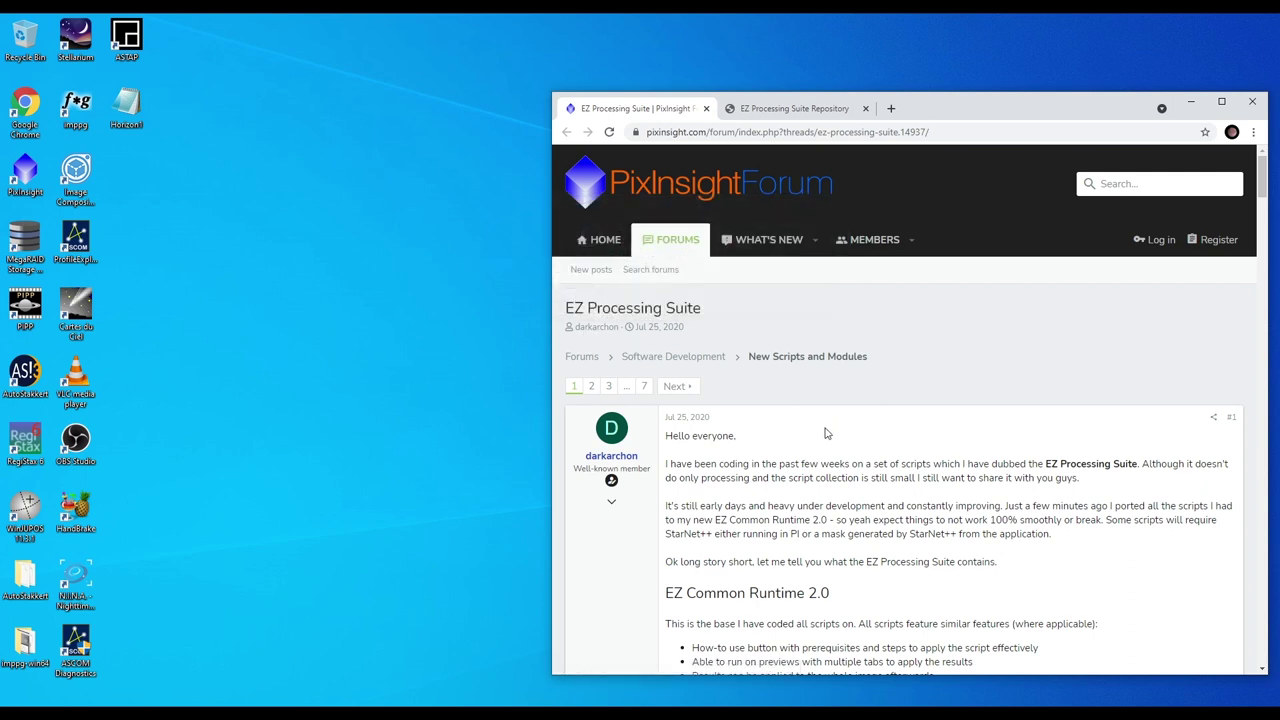
Read the EZ Processing Suite script descriptions and repository page, then start PixInsight.
scroll(800, 440, down, 4)
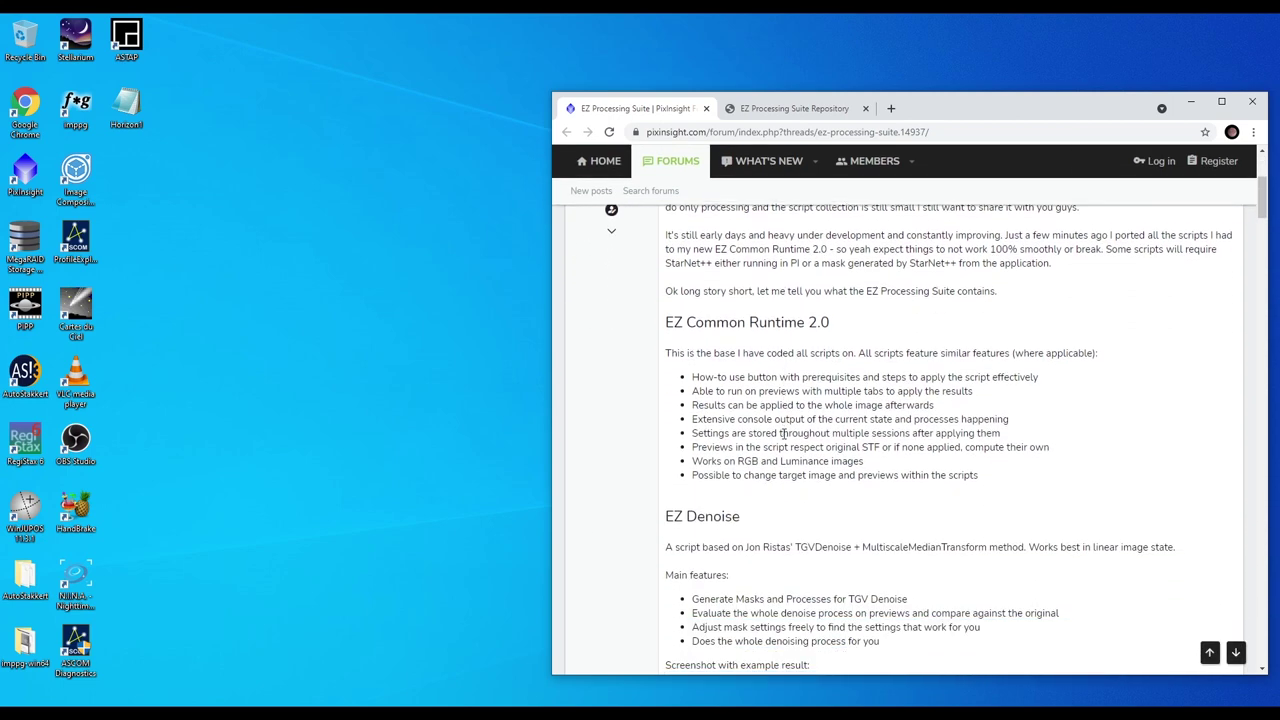
scroll(785, 435, down, 2)
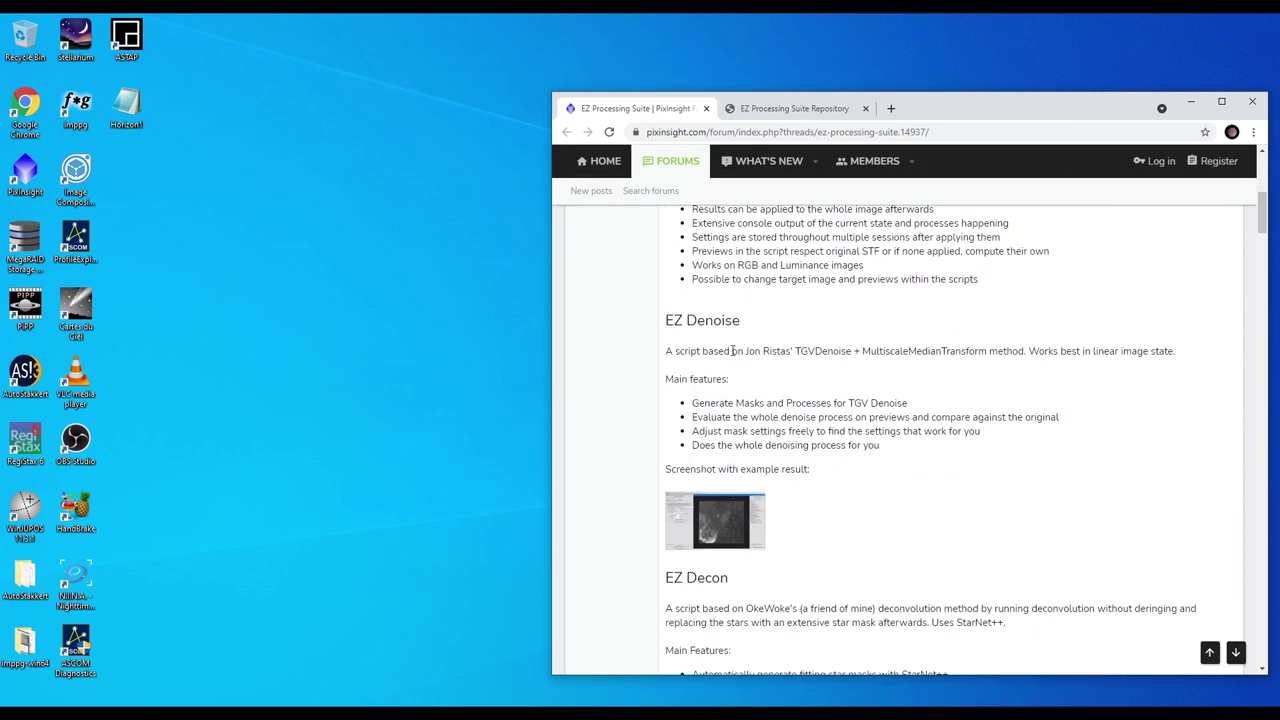
scroll(862, 472, down, 7)
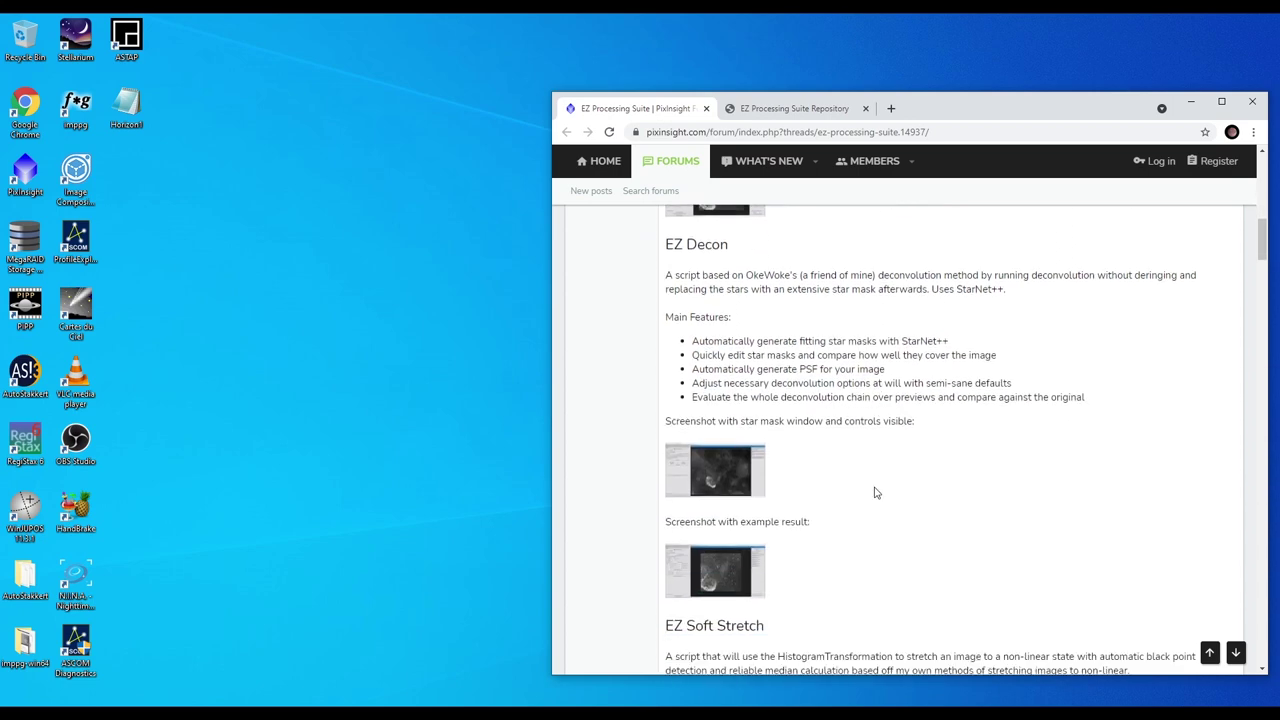
scroll(875, 487, up, 3)
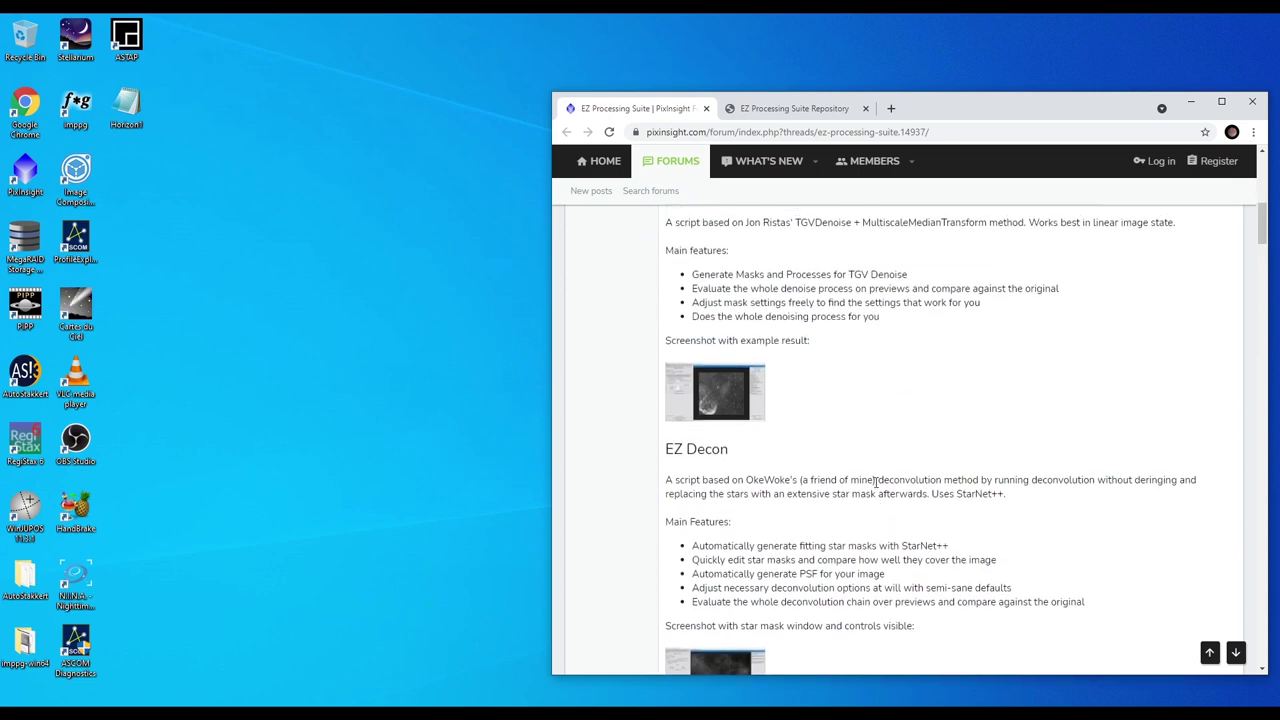
scroll(875, 484, up, 10)
click(800, 110)
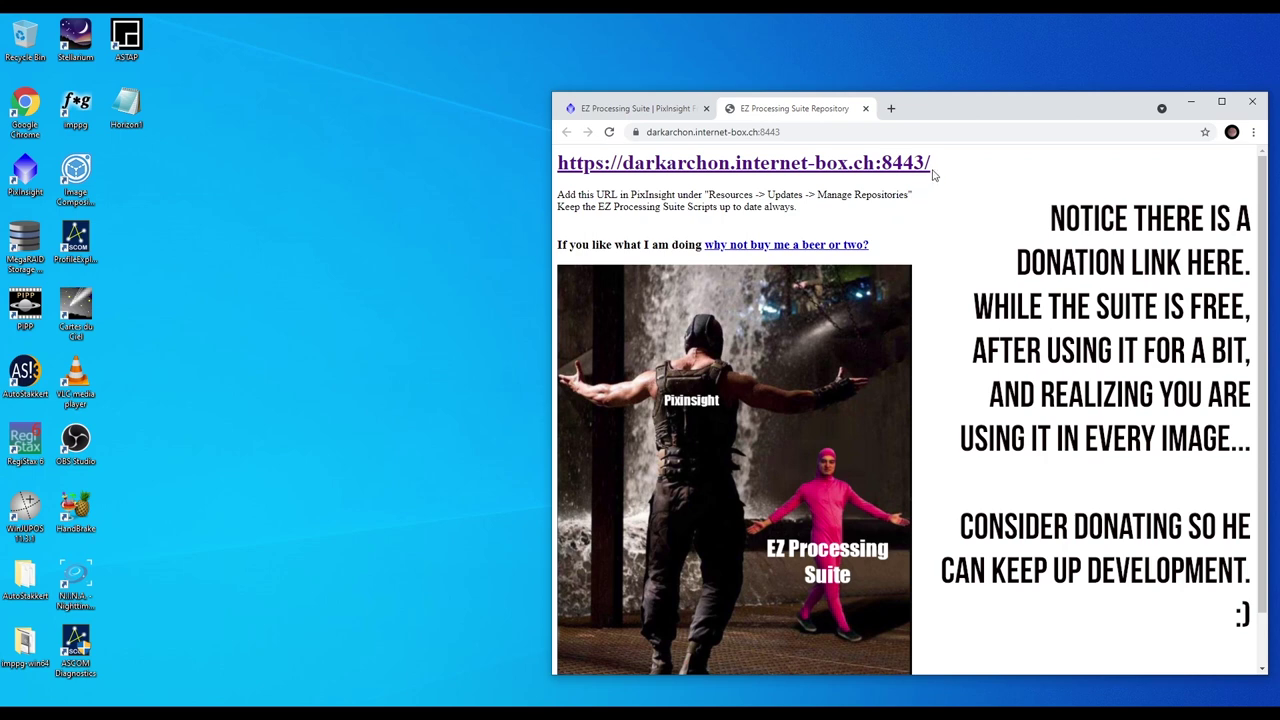
click(27, 174)
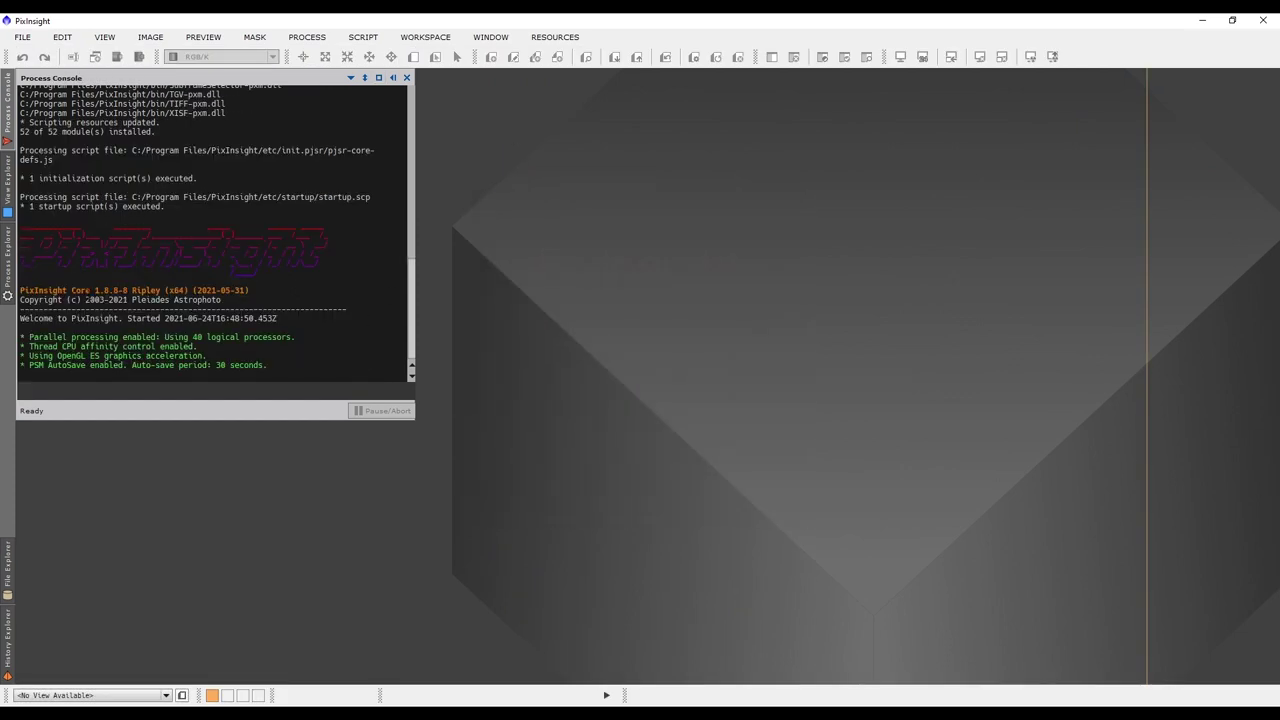
drag(90, 291, 195, 291)
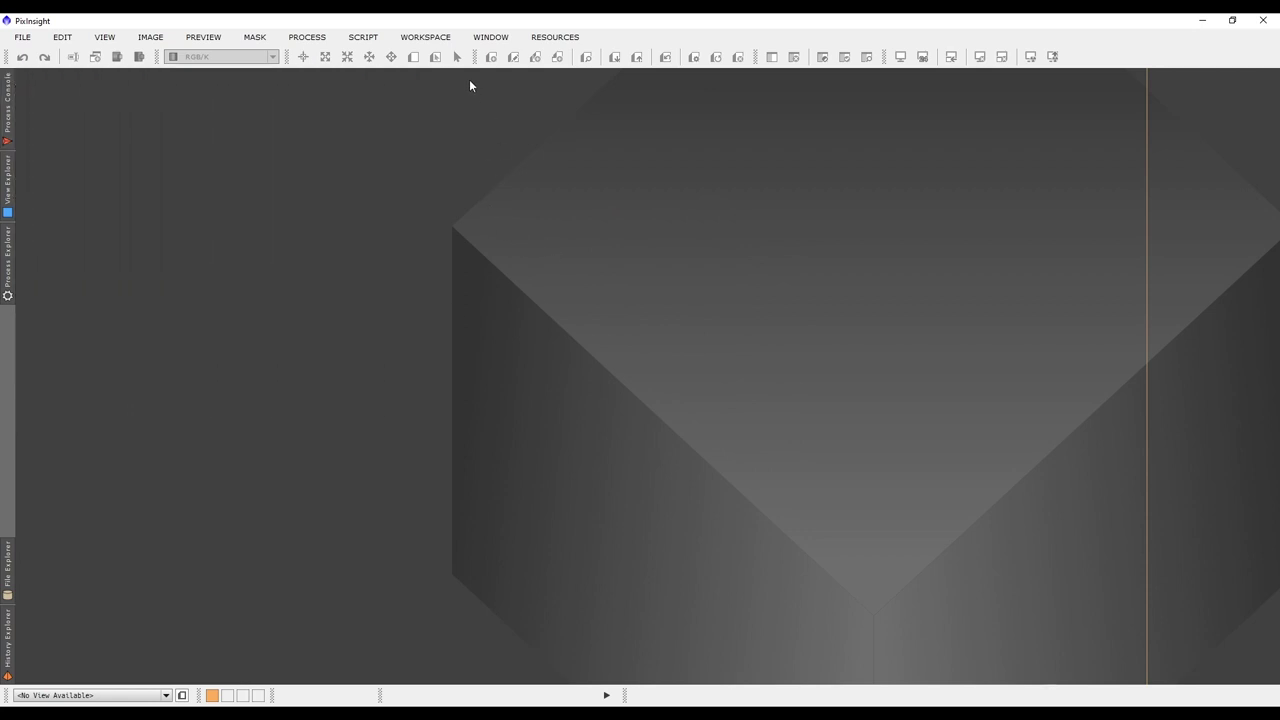
click(562, 39)
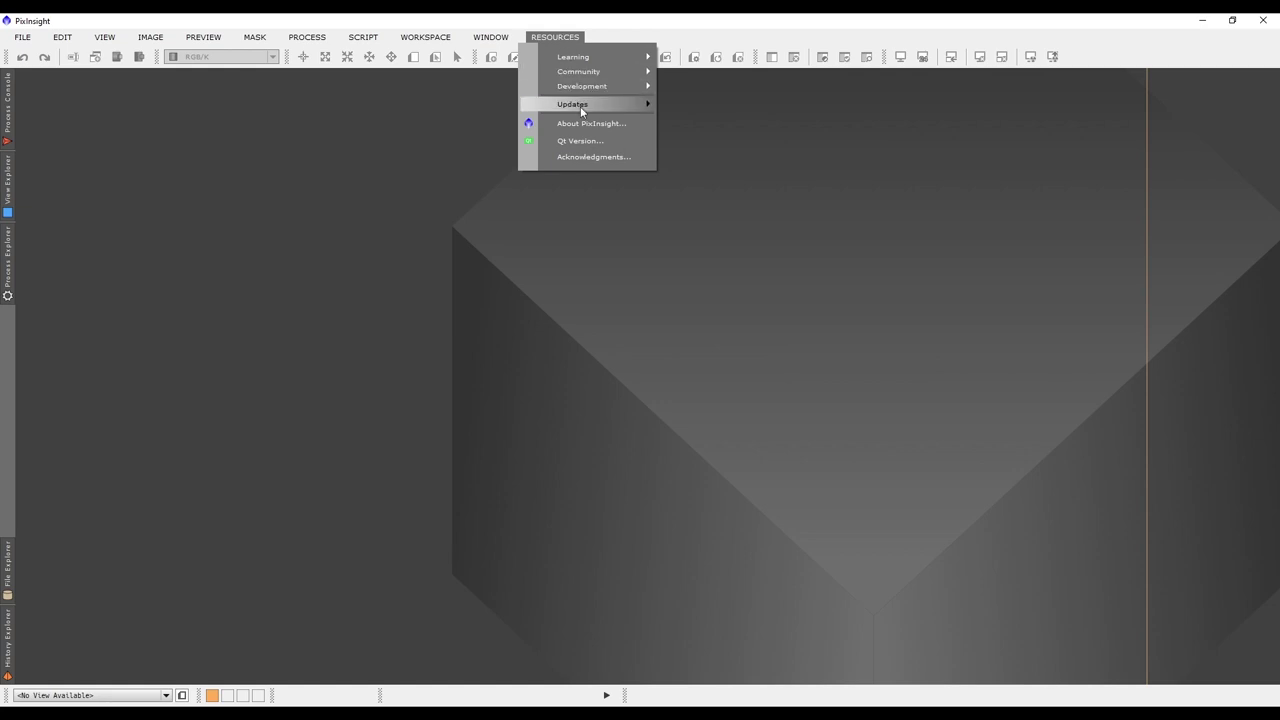
mouse_move(582, 106)
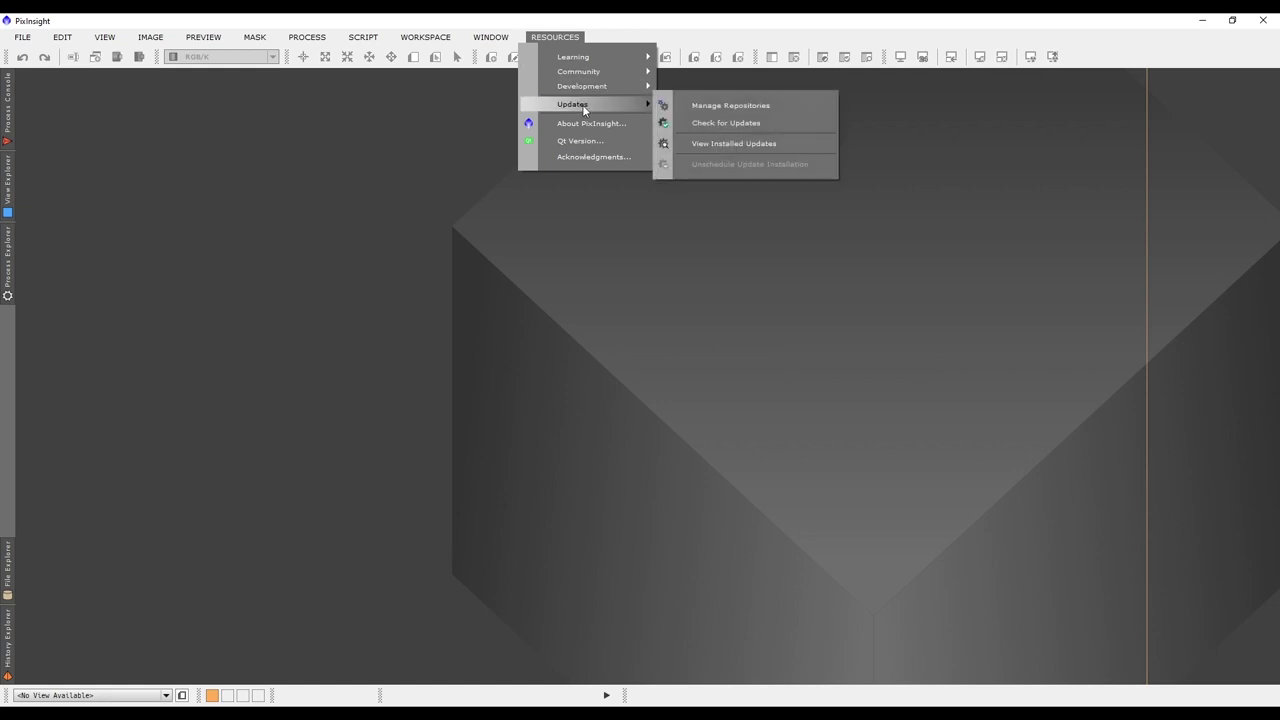
click(726, 109)
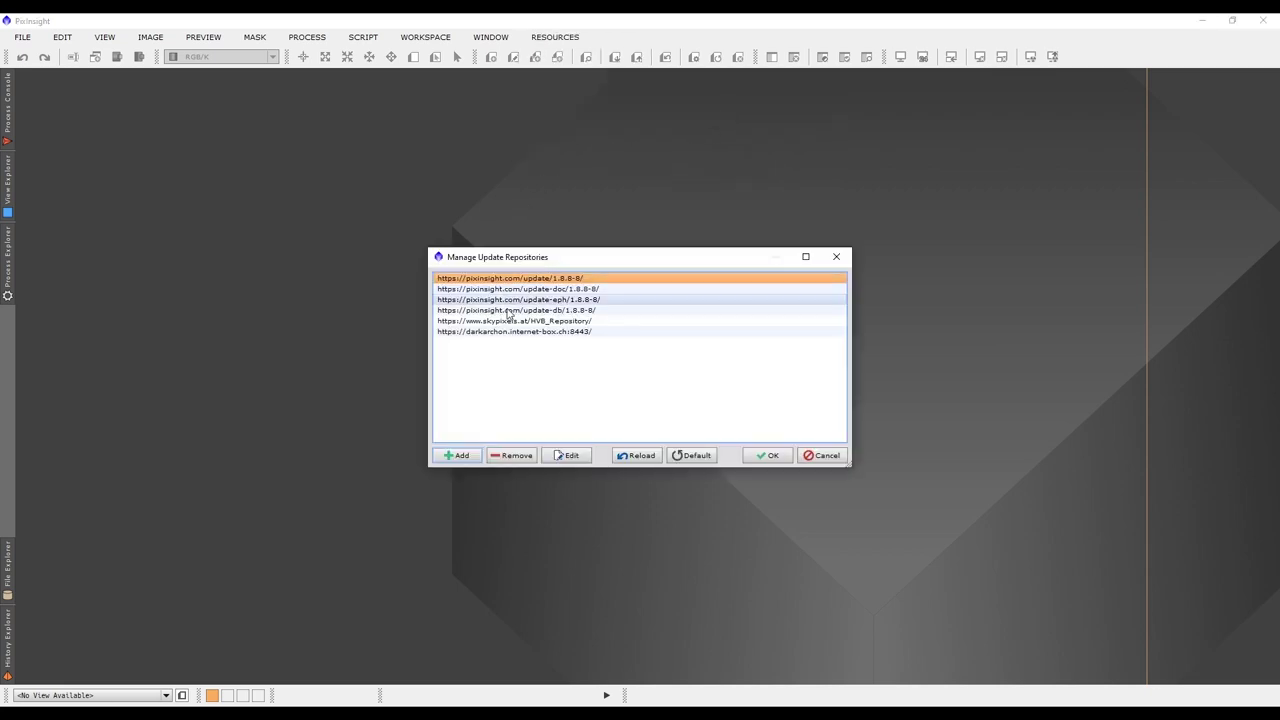
click(565, 335)
click(571, 455)
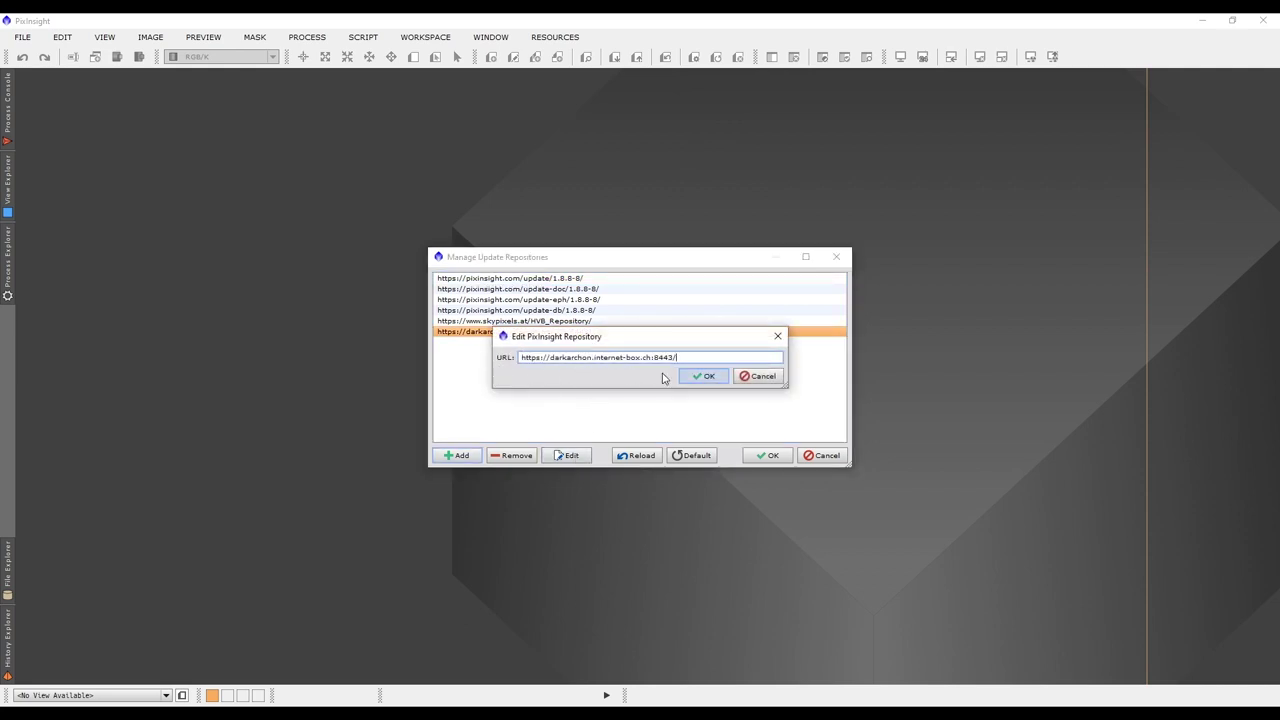
click(768, 381)
click(456, 455)
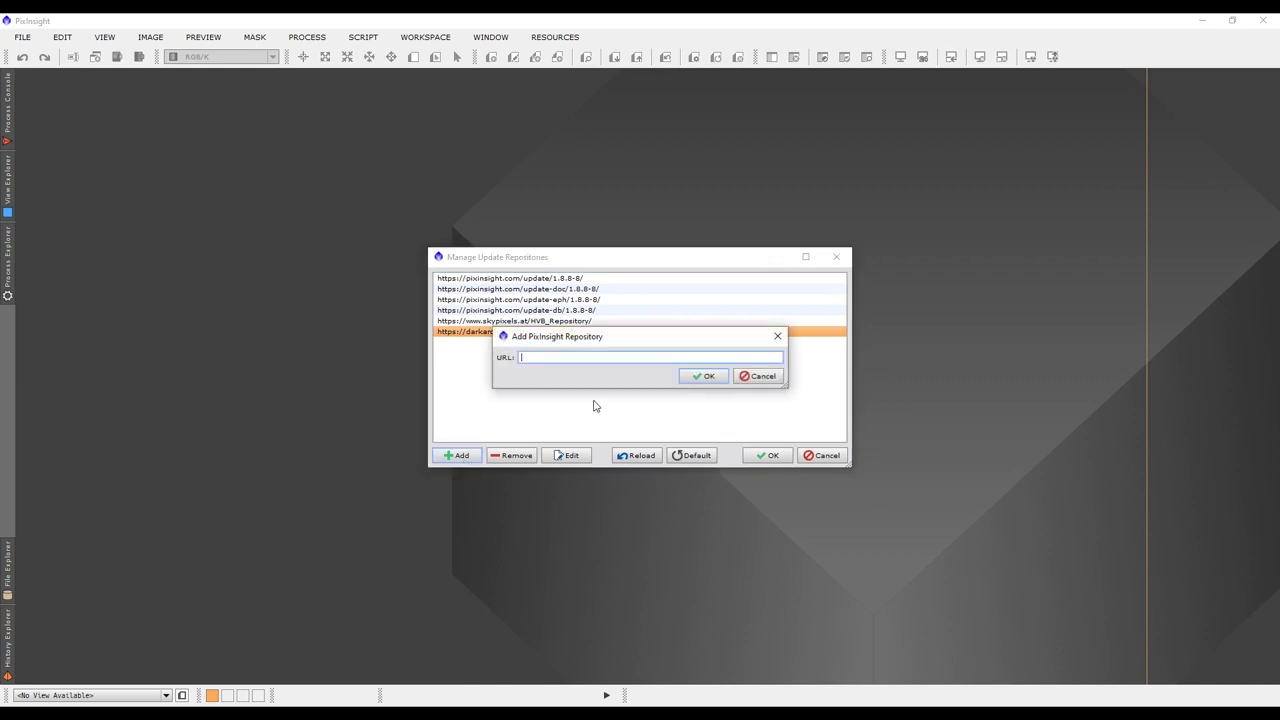
click(762, 377)
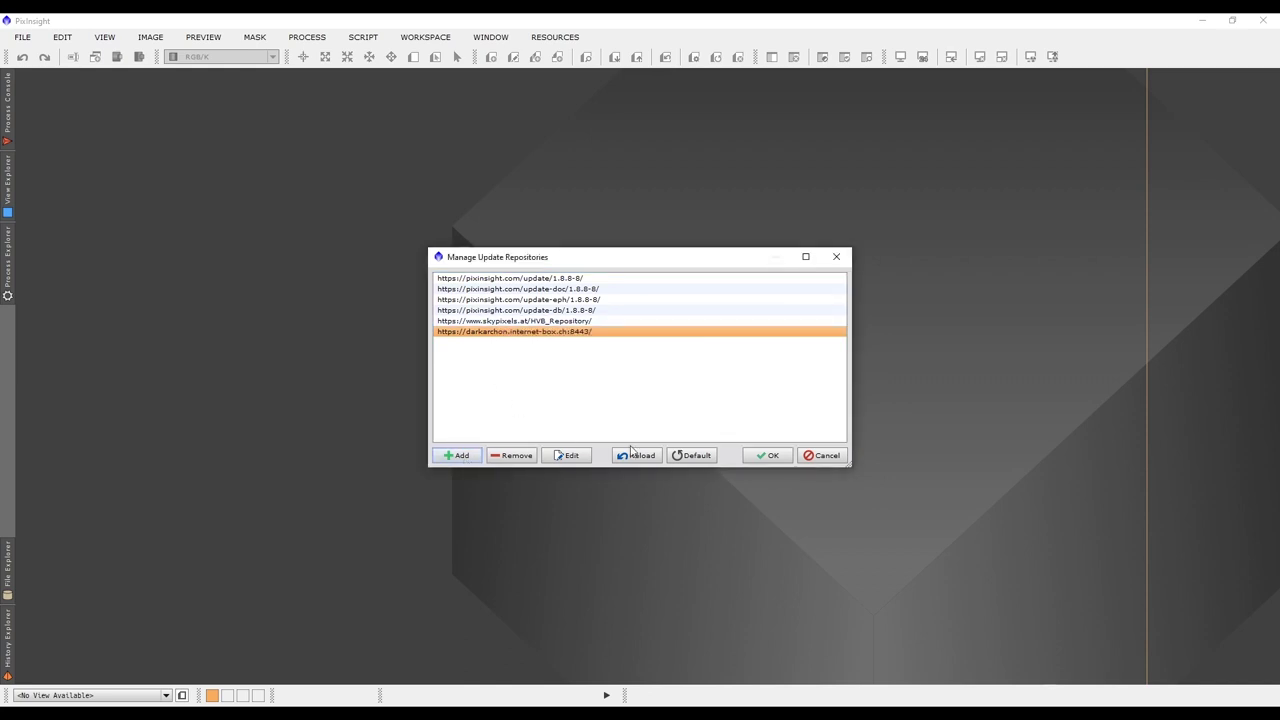
click(822, 456)
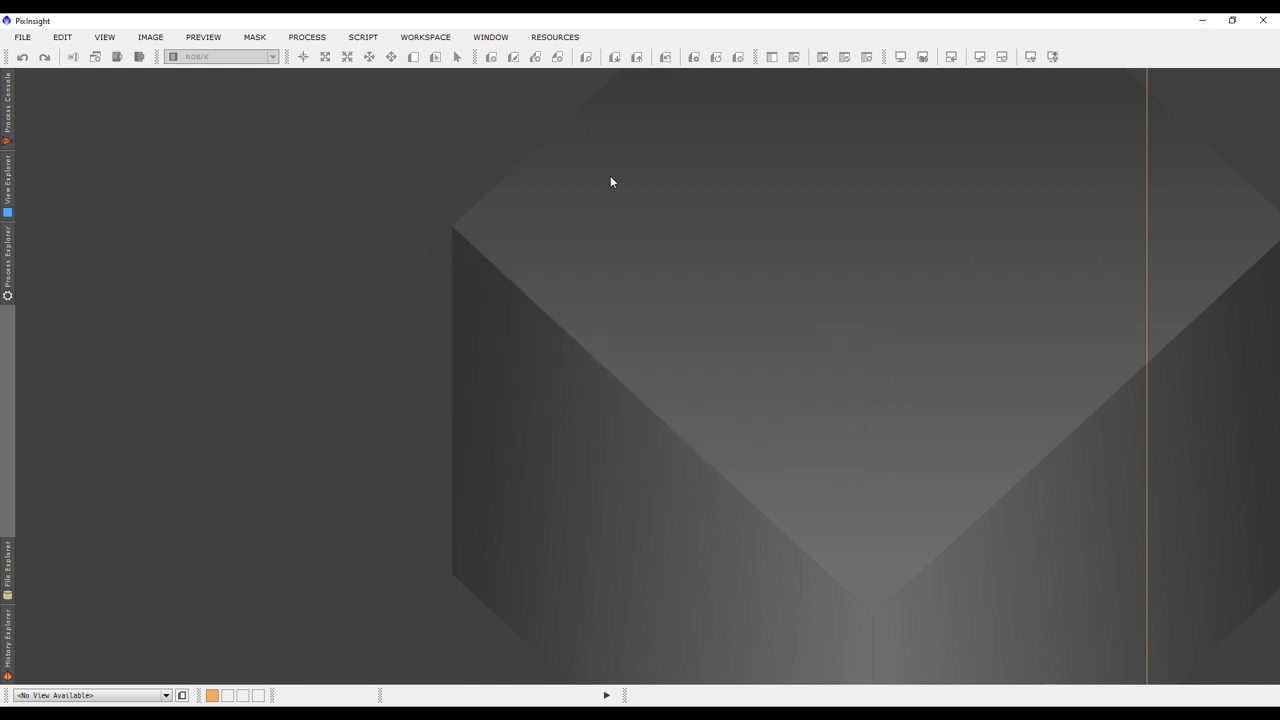
Run Resources > Updates > Check for Updates and confirm no updates are available.
click(556, 44)
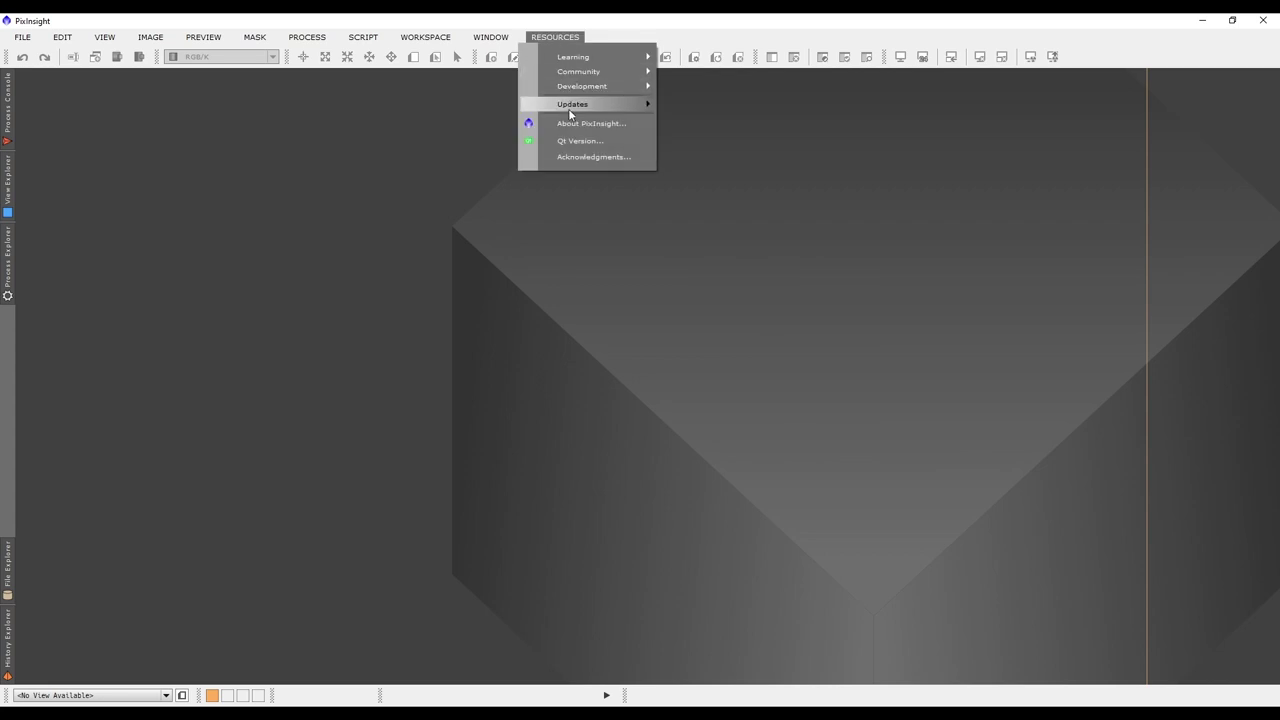
mouse_move(569, 108)
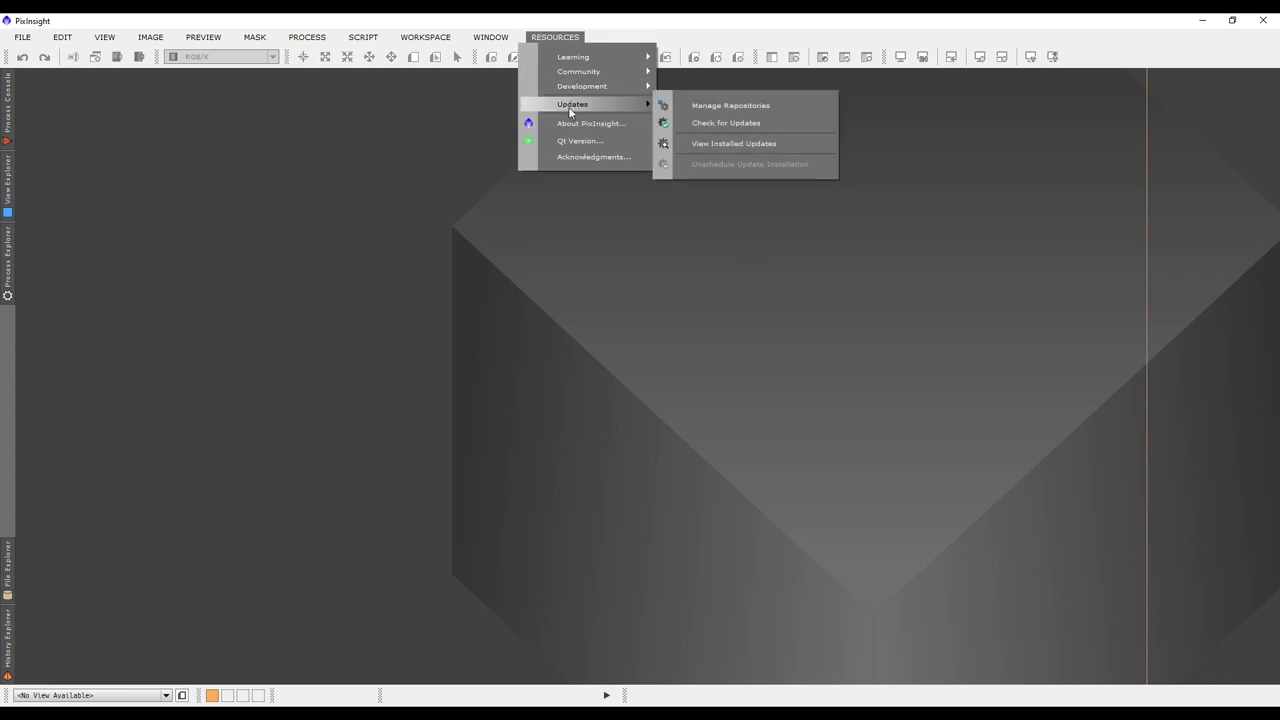
click(736, 122)
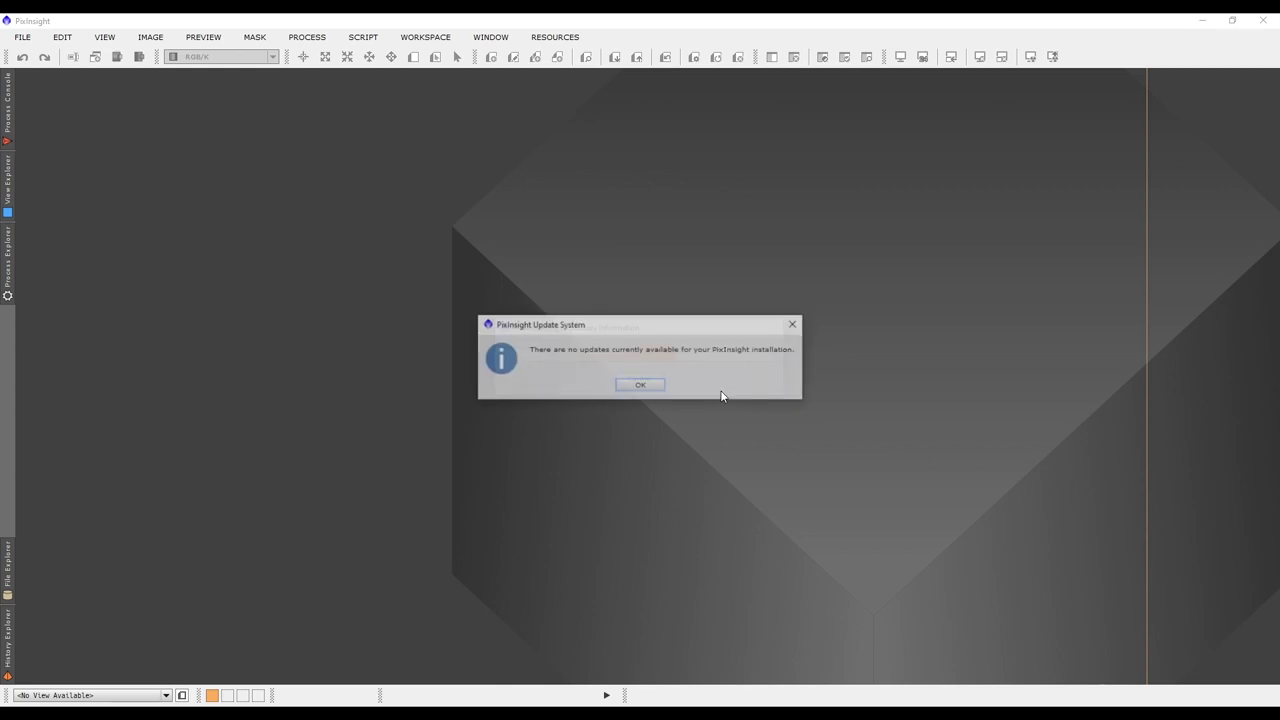
click(648, 386)
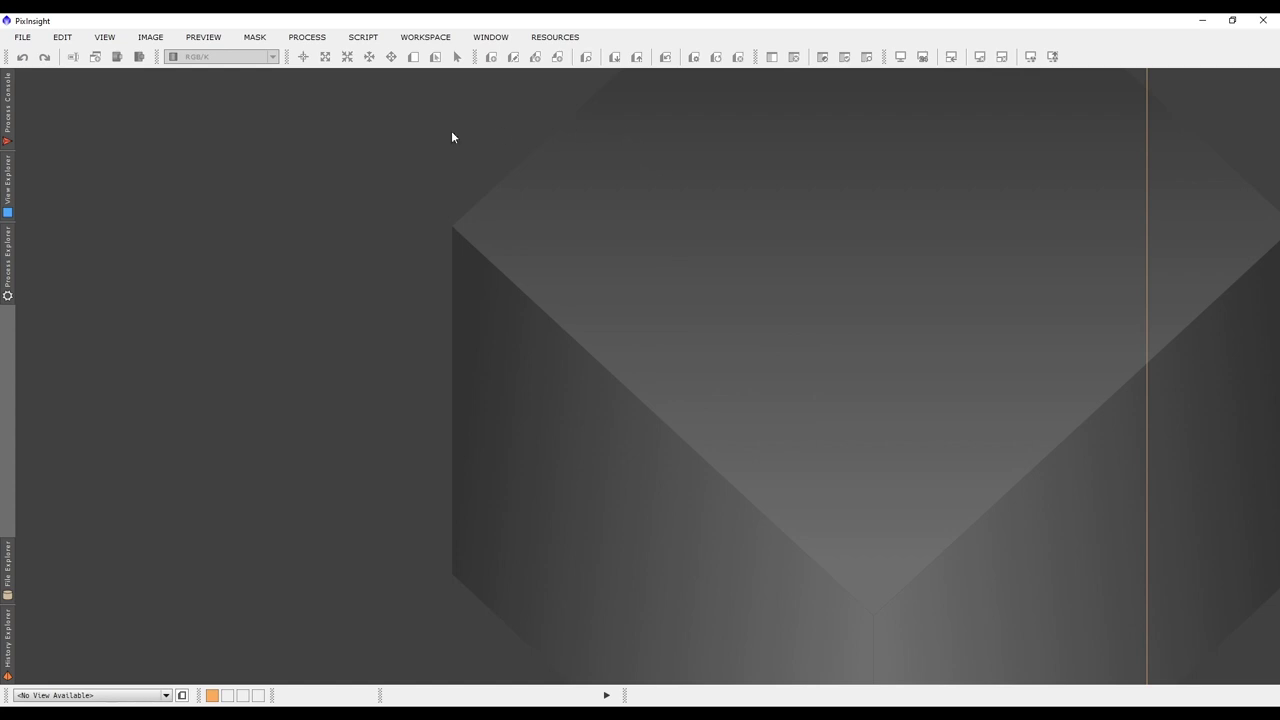
Confirm EZ Live Stack is listed under Script > EZ Processing Suite, then restart PixInsight.
click(362, 38)
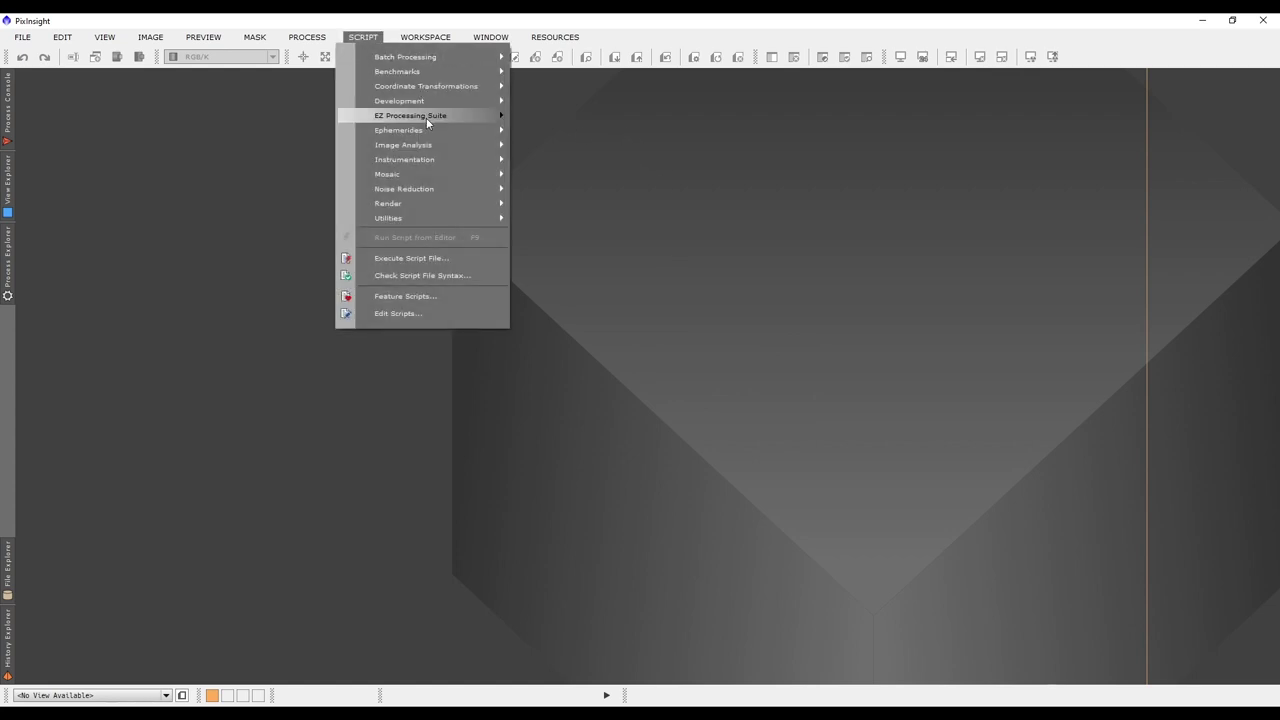
mouse_move(426, 117)
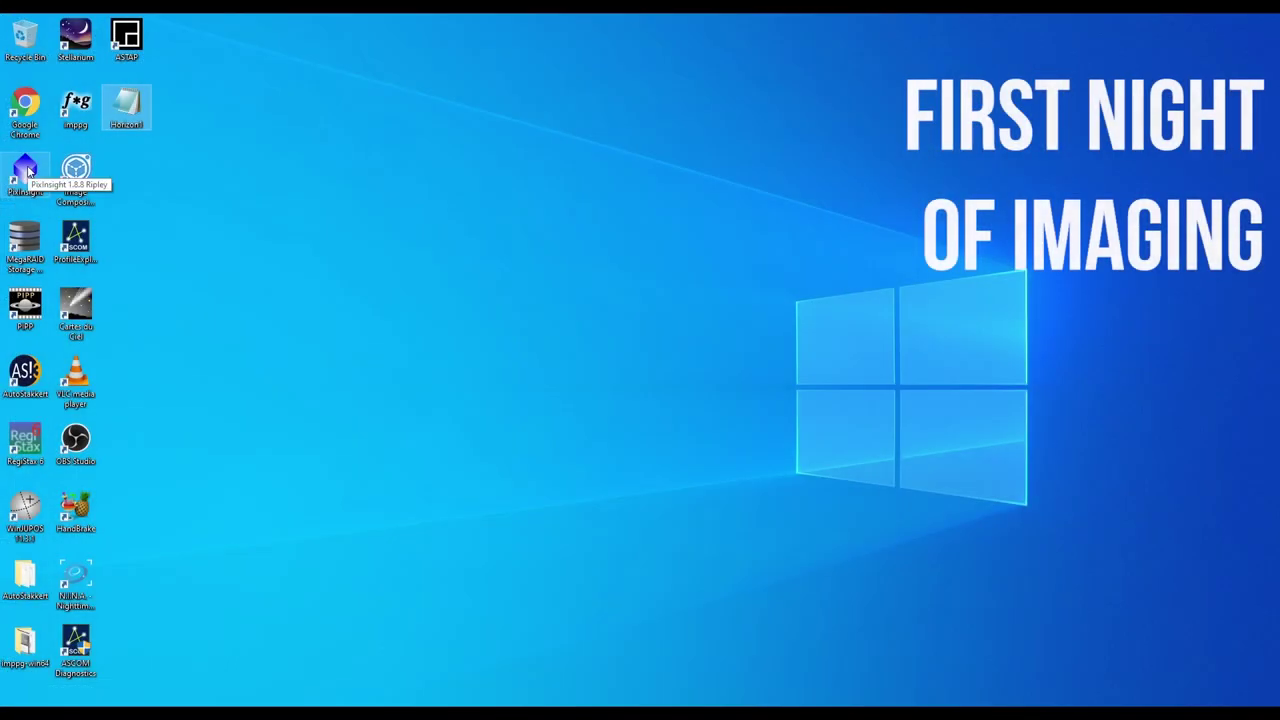
click(26, 172)
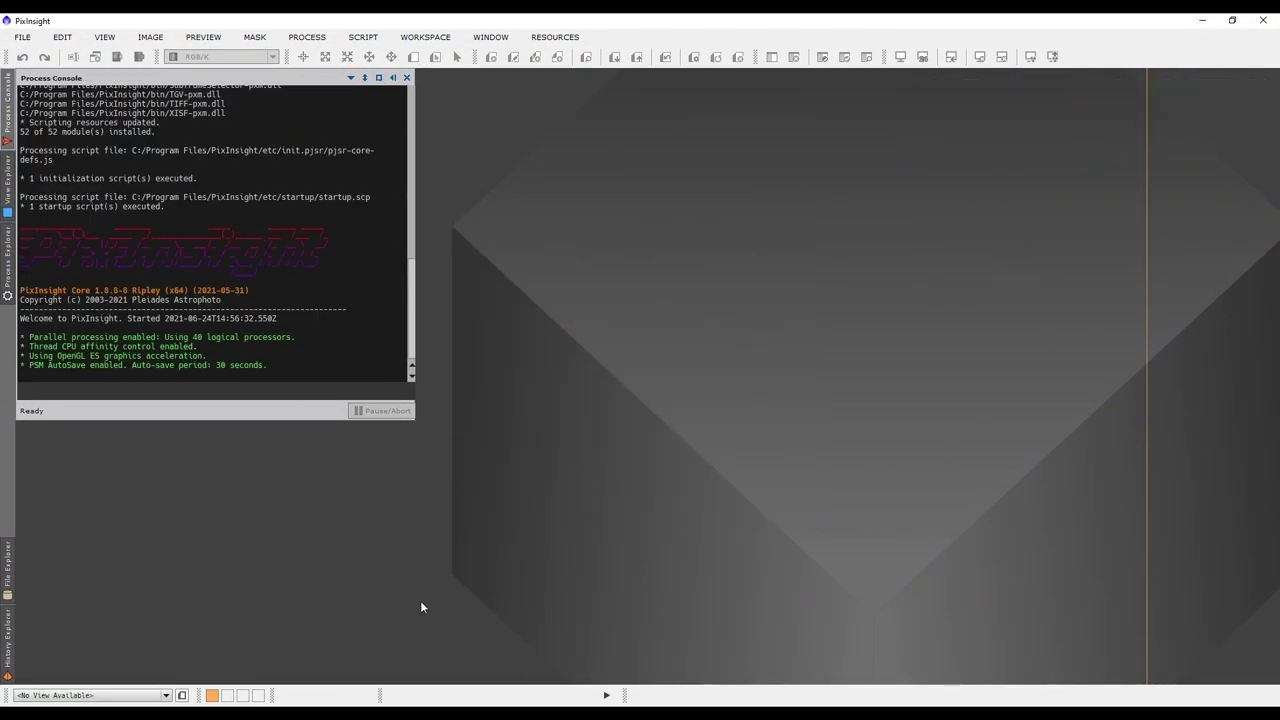
Show the NGC 7023 LIGHT folder and run Script > EZ Processing Suite > EZ Live Stack.
click(317, 712)
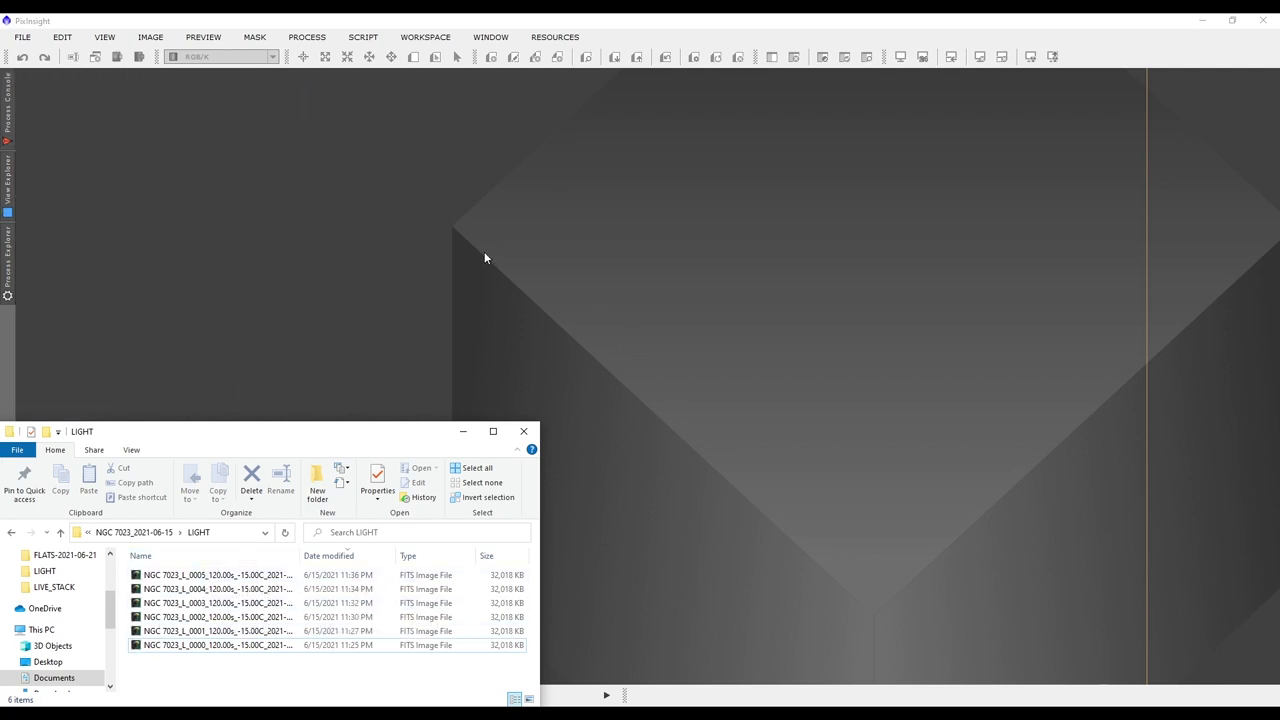
click(363, 38)
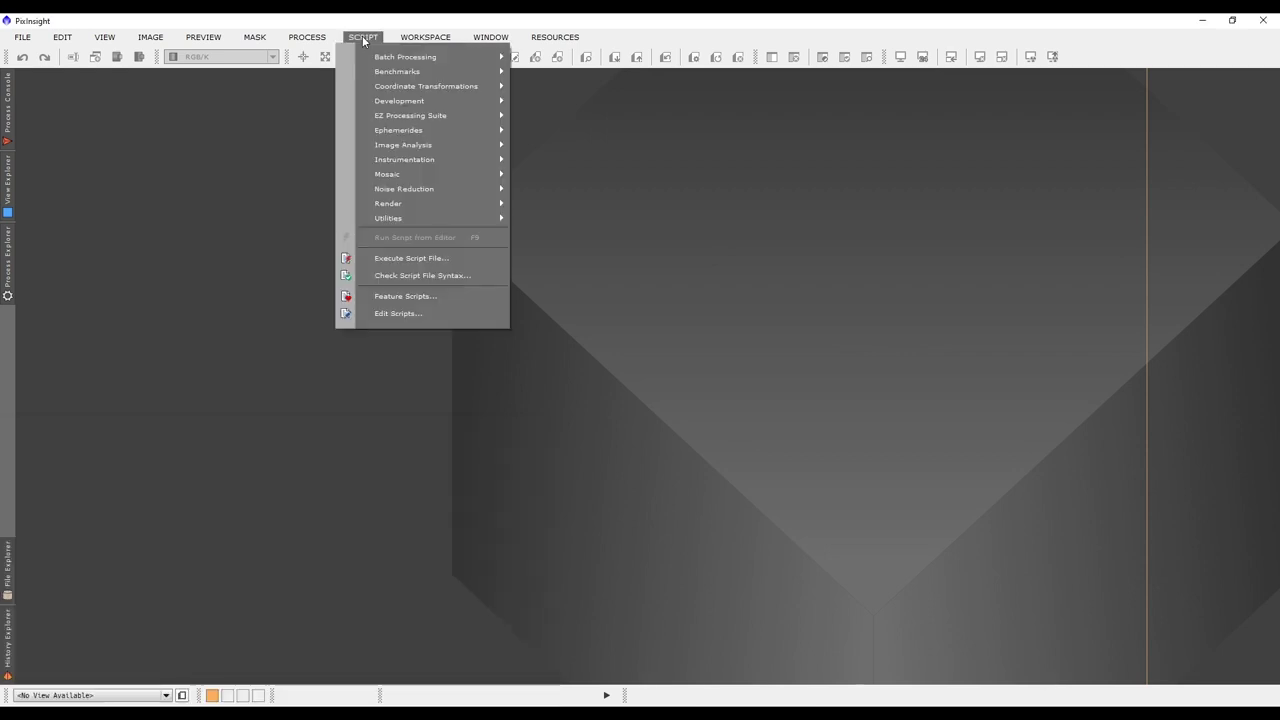
mouse_move(436, 119)
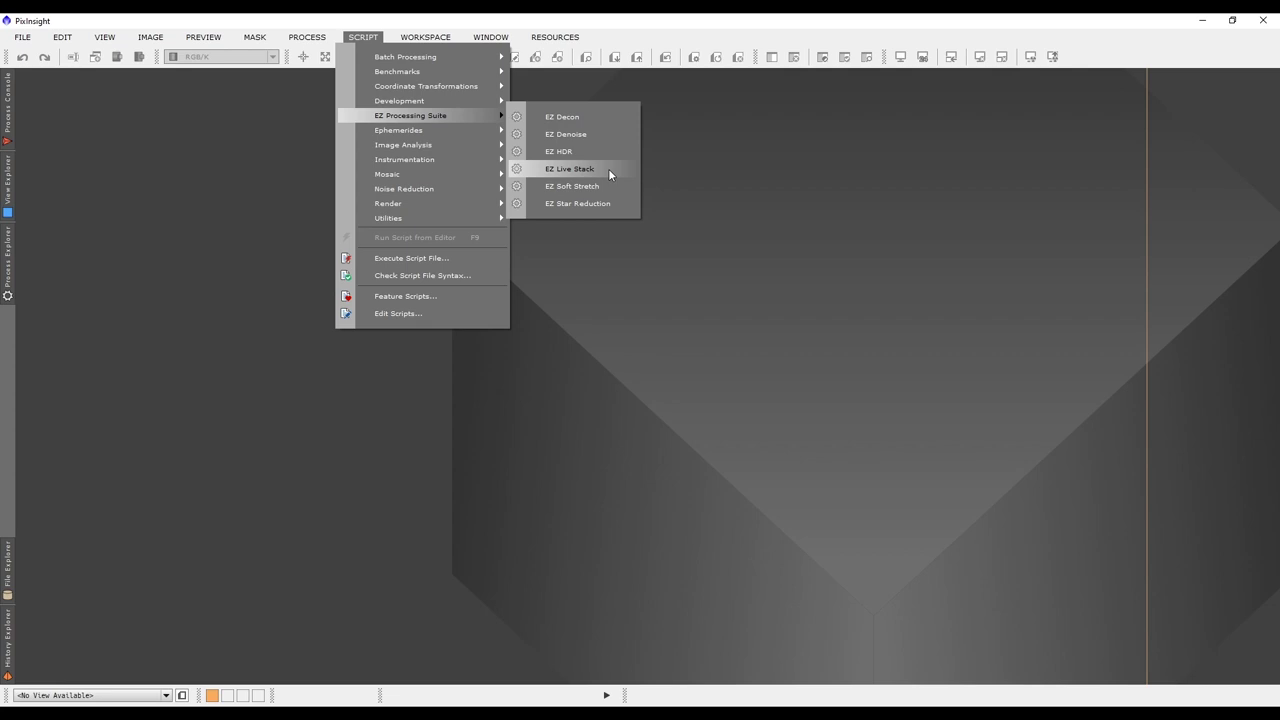
click(608, 168)
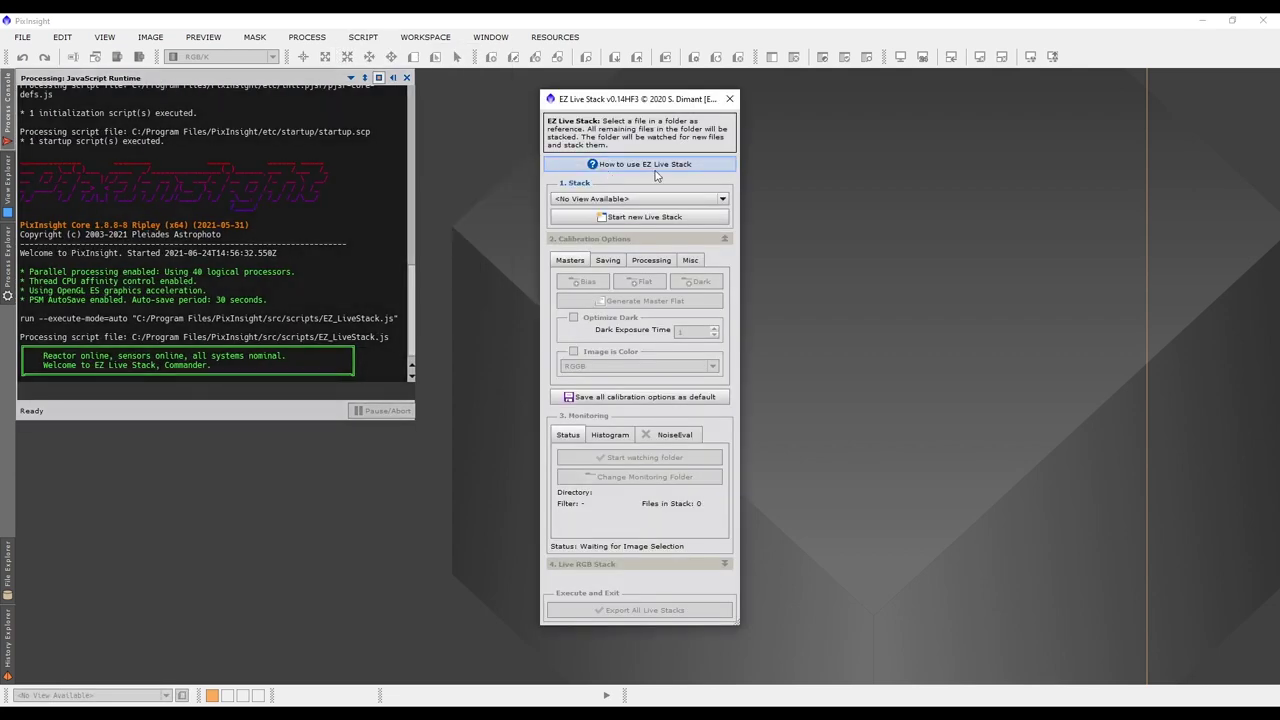
After reading the instructions, start a new live stack from the first L frame in _SHARE/__FROM_SCOPECAMERA/LIVE_STACK/NGC 7023/LIGHT.
click(657, 170)
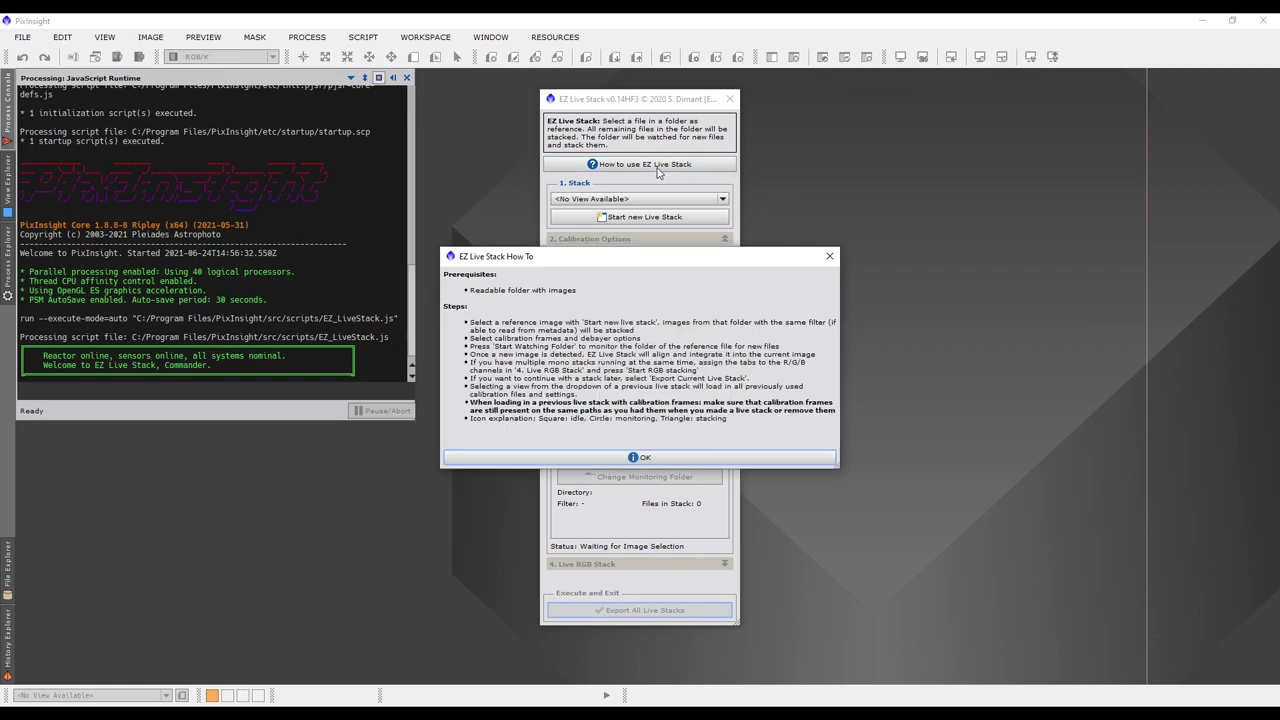
click(618, 460)
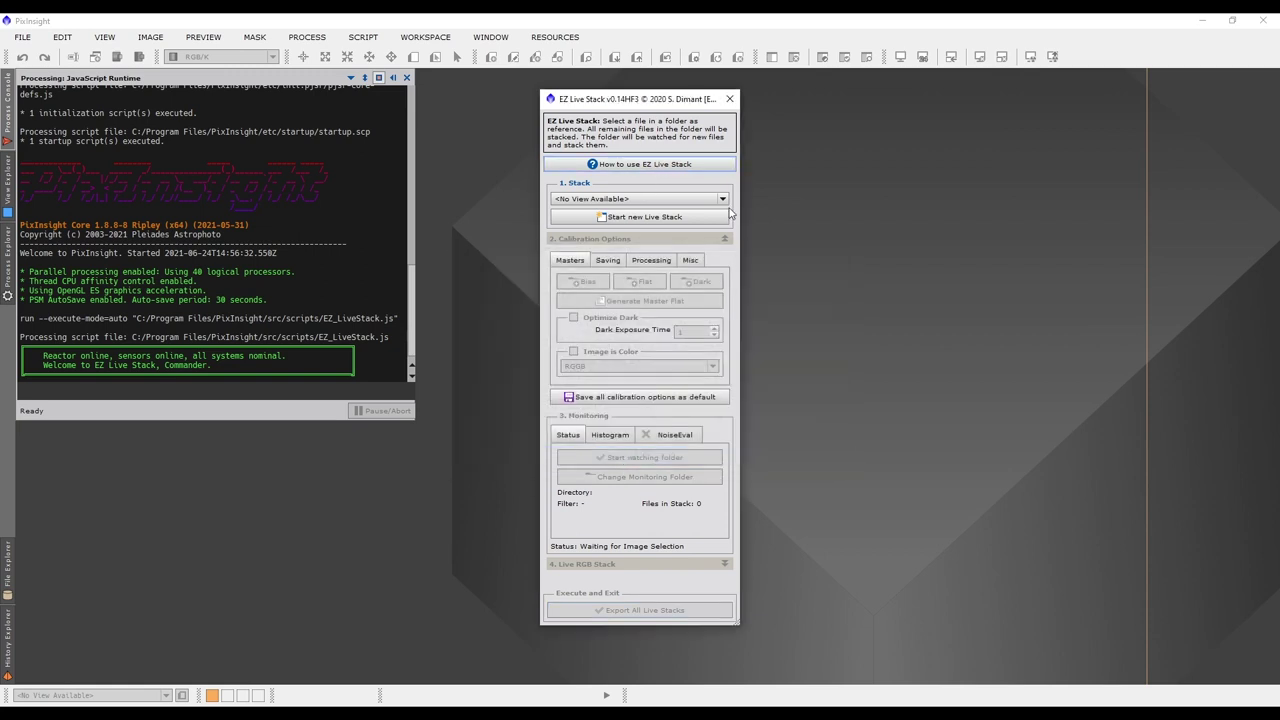
click(632, 222)
click(662, 142)
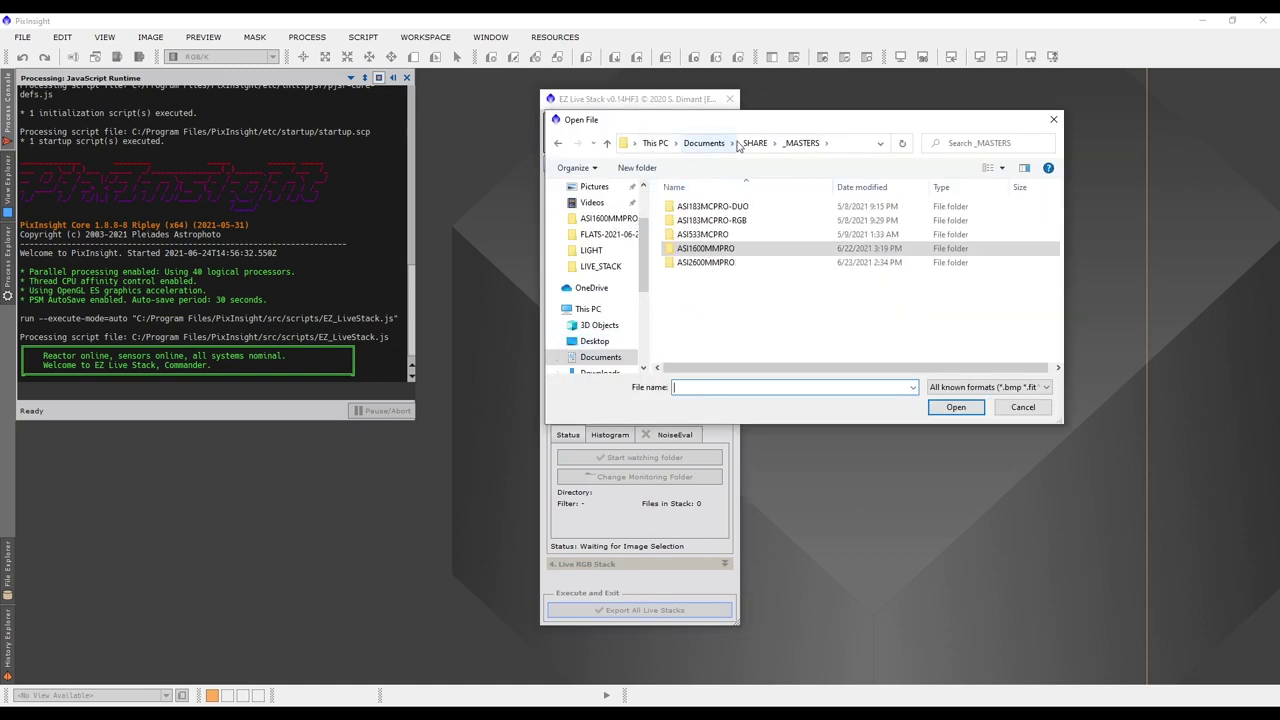
click(754, 143)
double_click(712, 220)
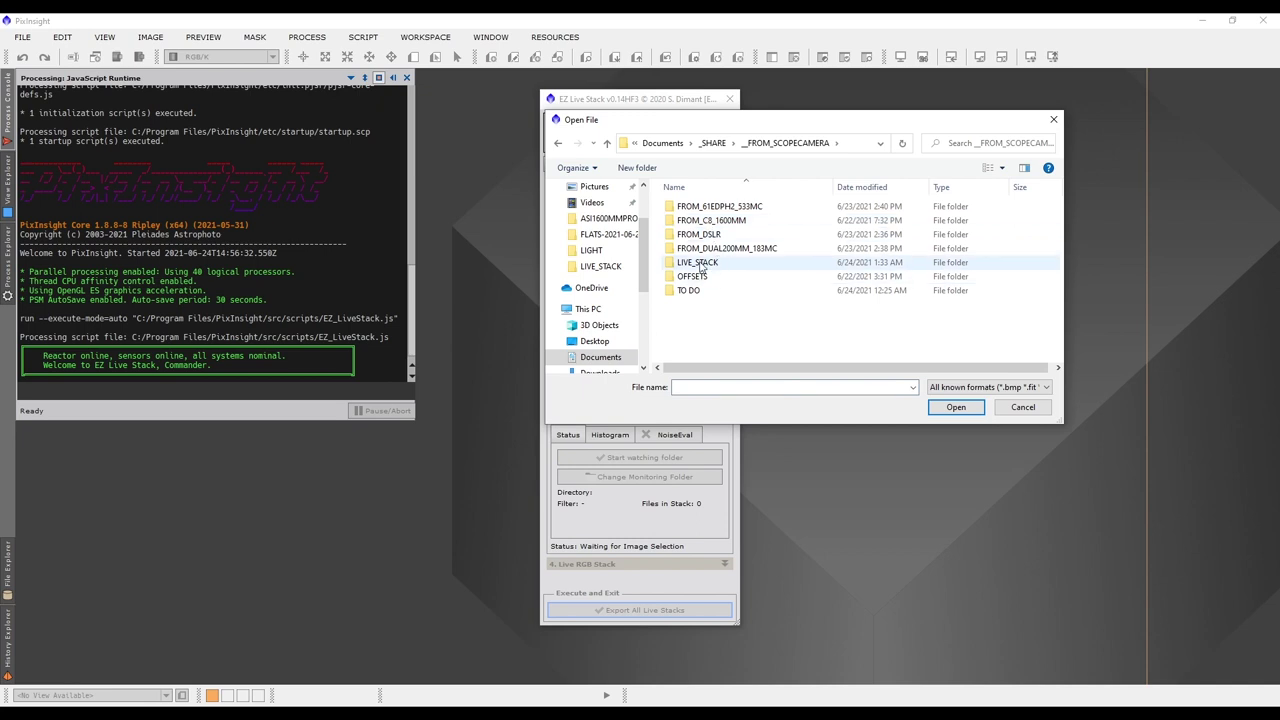
double_click(702, 262)
double_click(710, 208)
double_click(695, 210)
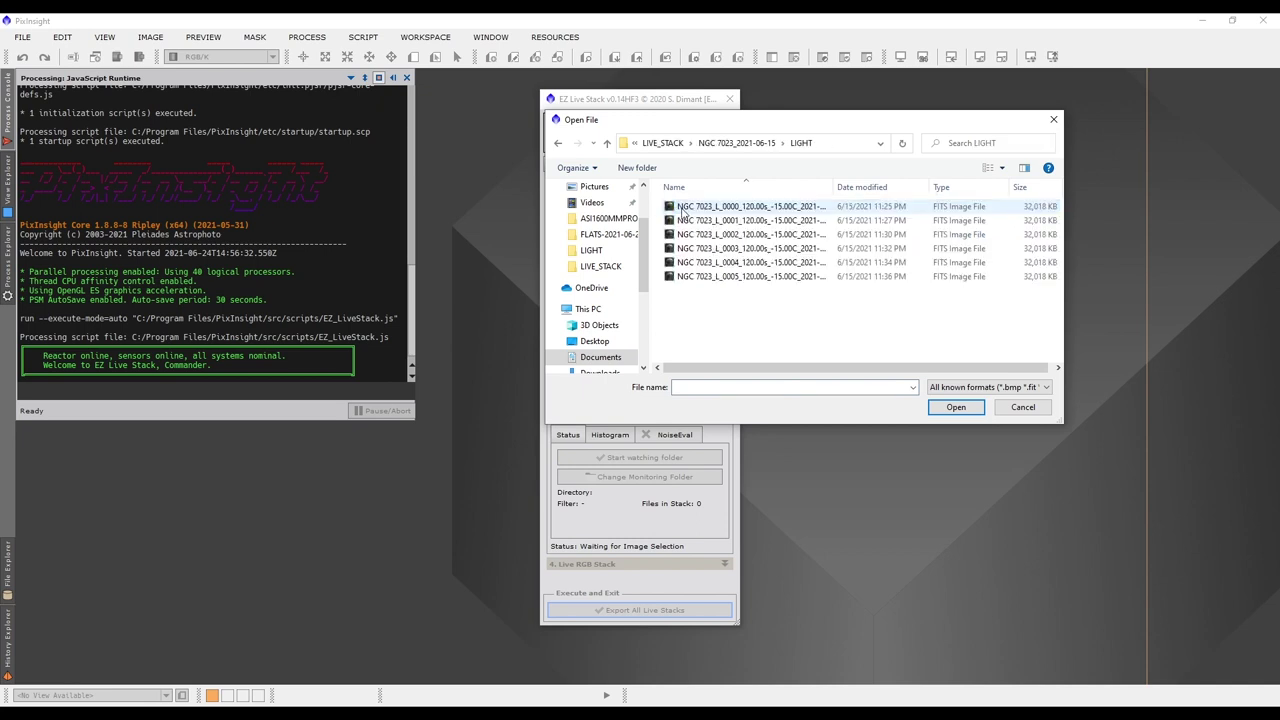
click(742, 208)
click(955, 406)
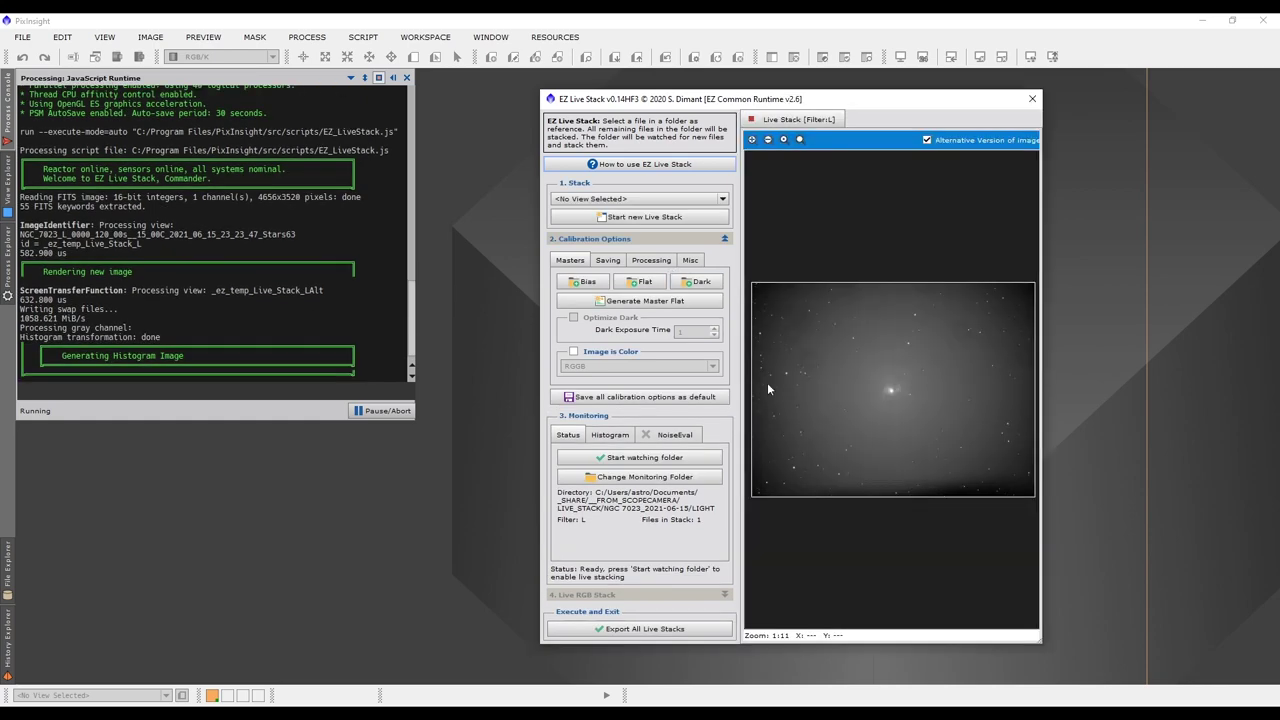
Enlarge the live stack window and load master_DARK_120s_-15C from _MASTERS/ASI1600MMPRO as the dark.
drag(773, 104, 576, 91)
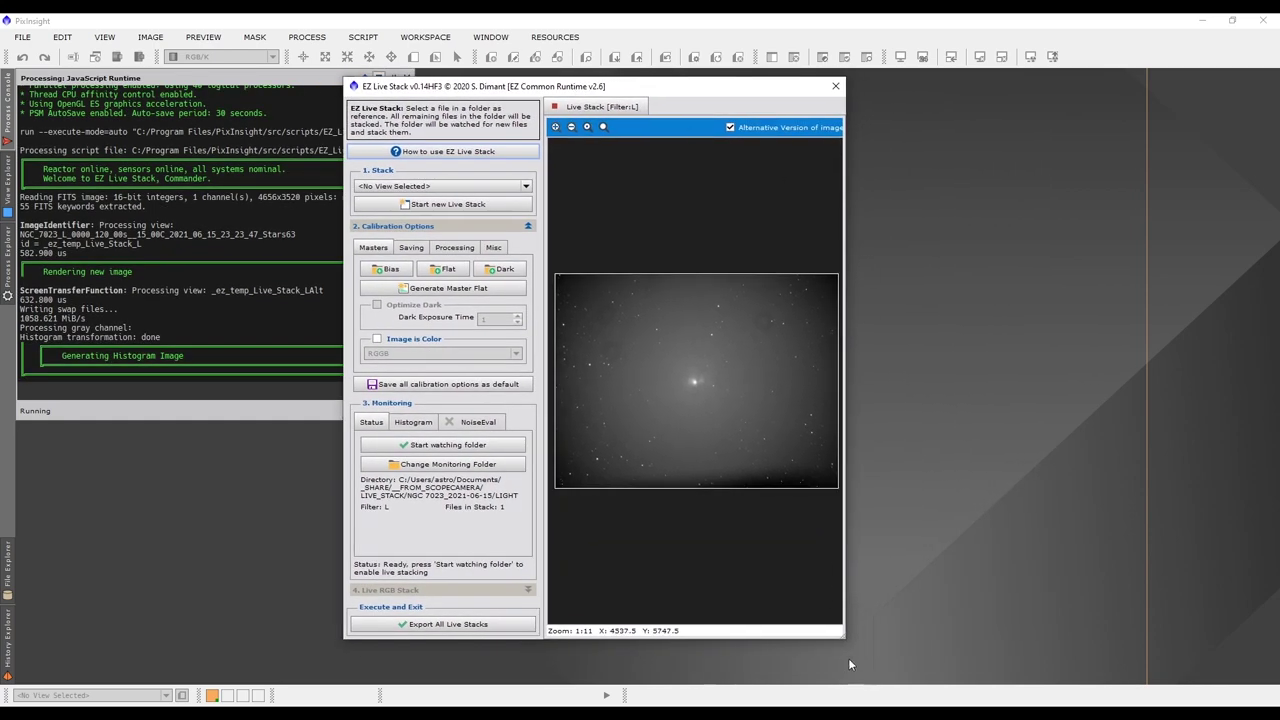
drag(843, 641, 1227, 667)
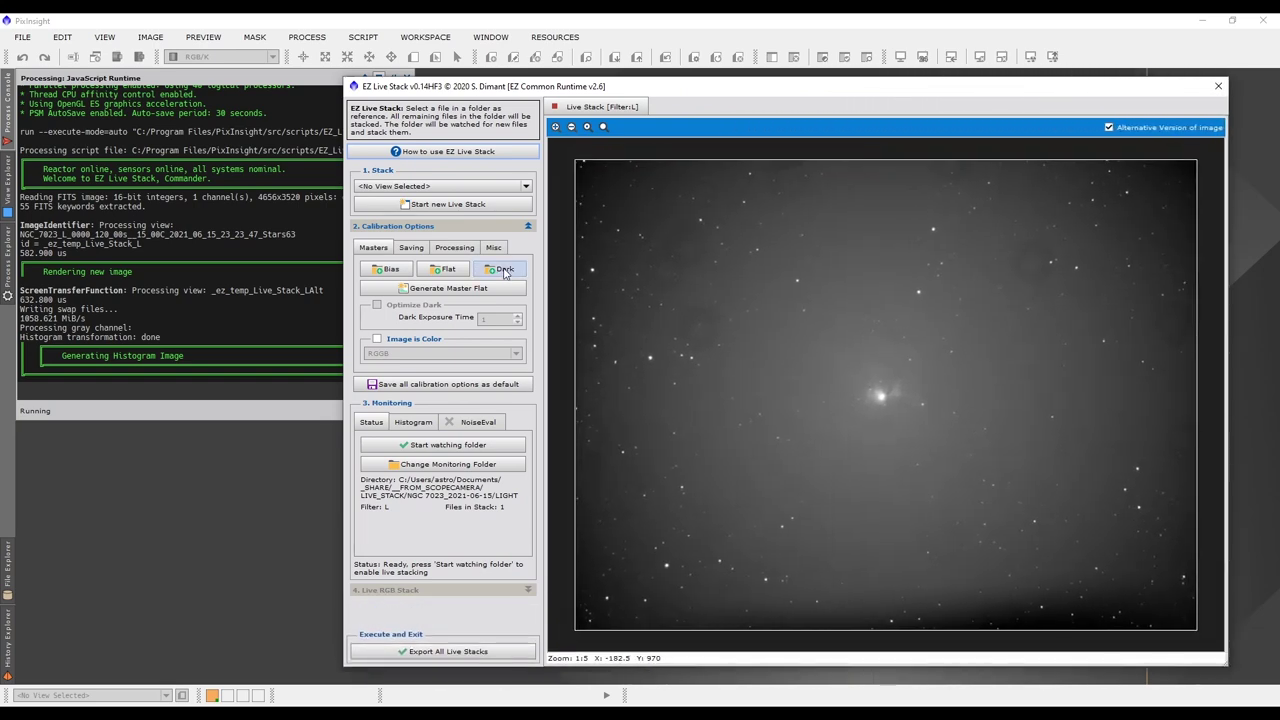
click(506, 272)
click(510, 130)
click(510, 130)
click(510, 130)
double_click(505, 221)
double_click(505, 235)
scroll(535, 328, down, 1)
click(536, 327)
click(759, 394)
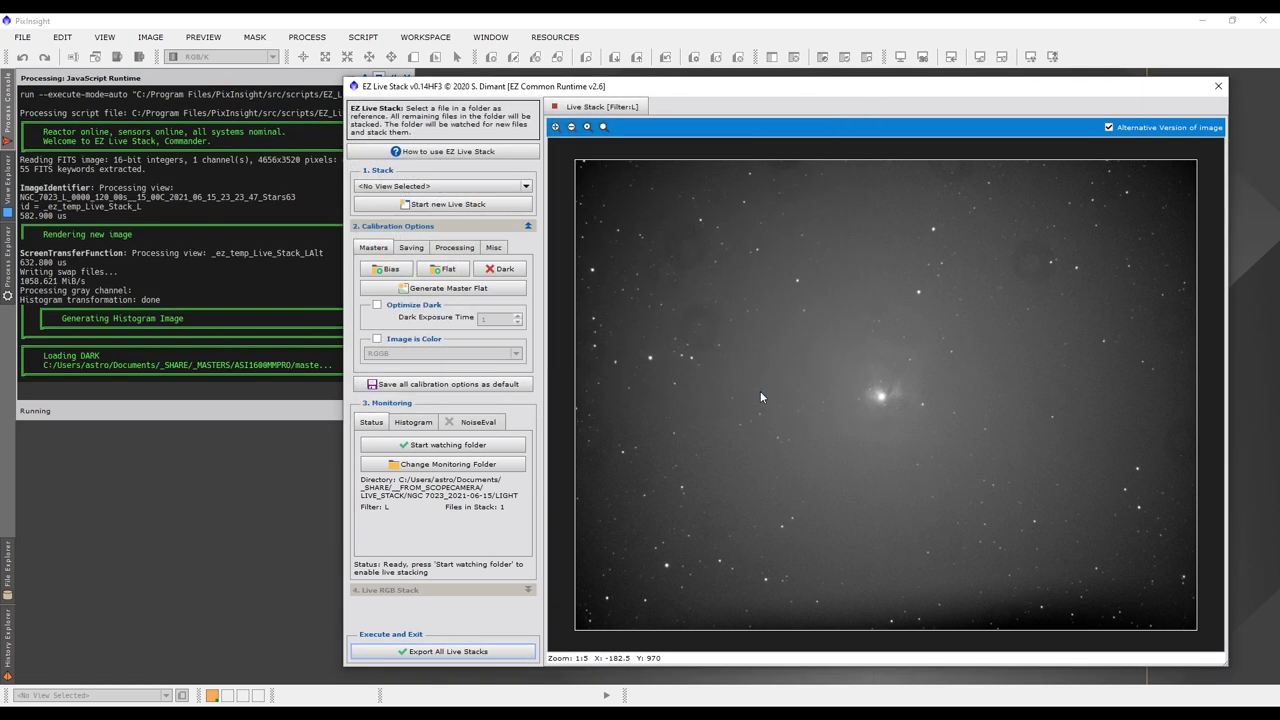
Load master_L_-15C from FLATS-2021-06-21 as the master flat.
click(443, 270)
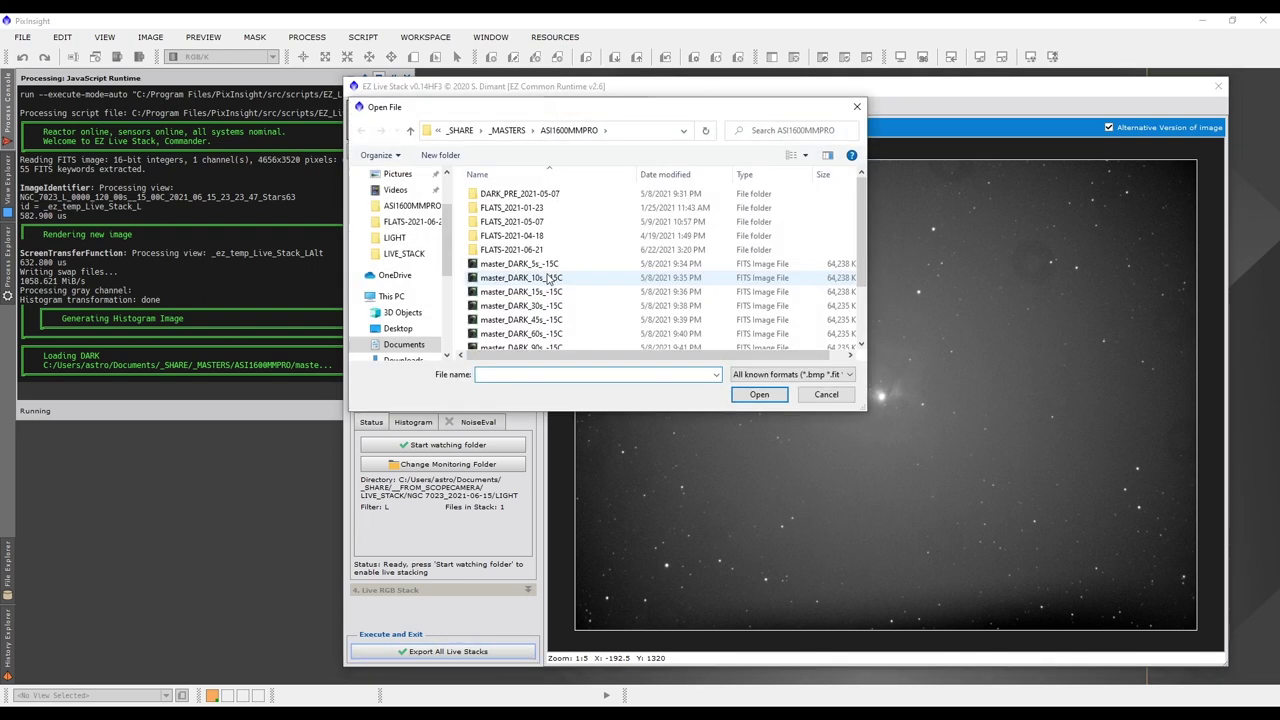
double_click(511, 249)
click(506, 235)
click(759, 394)
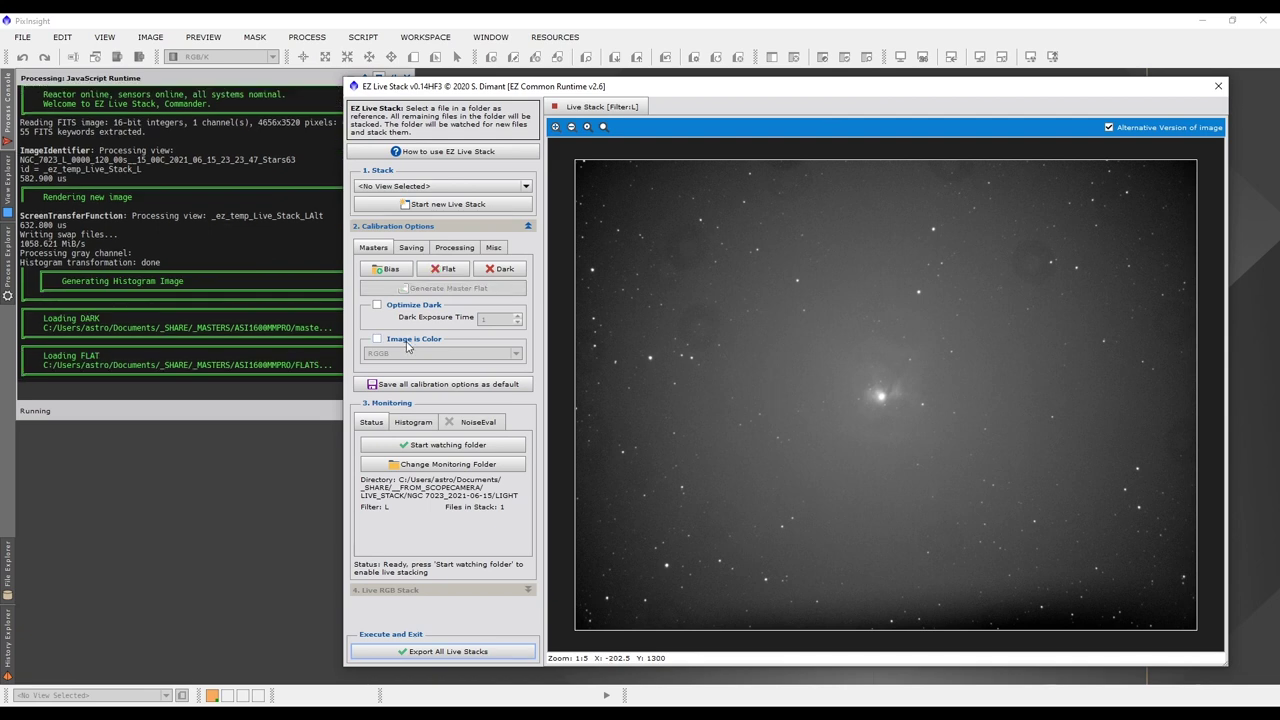
Check Run ABE on the Processing tab and Run Noise Evaluation on the Misc tab.
click(413, 248)
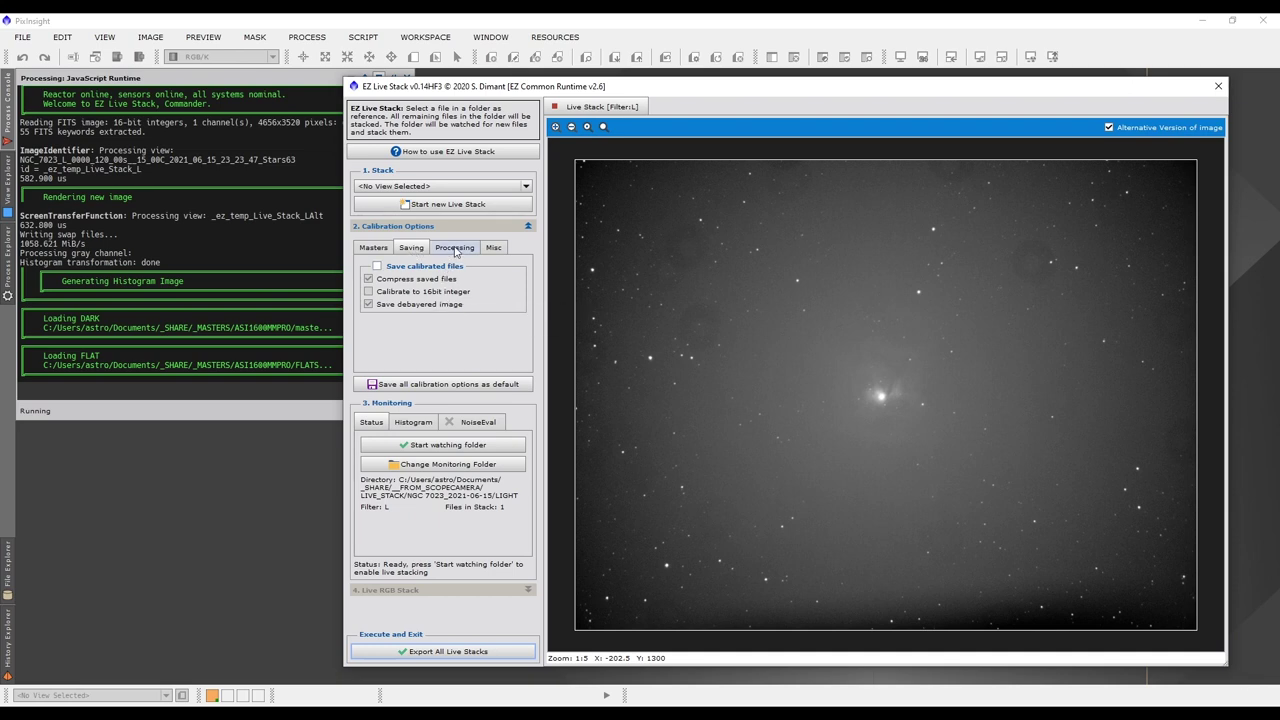
click(455, 251)
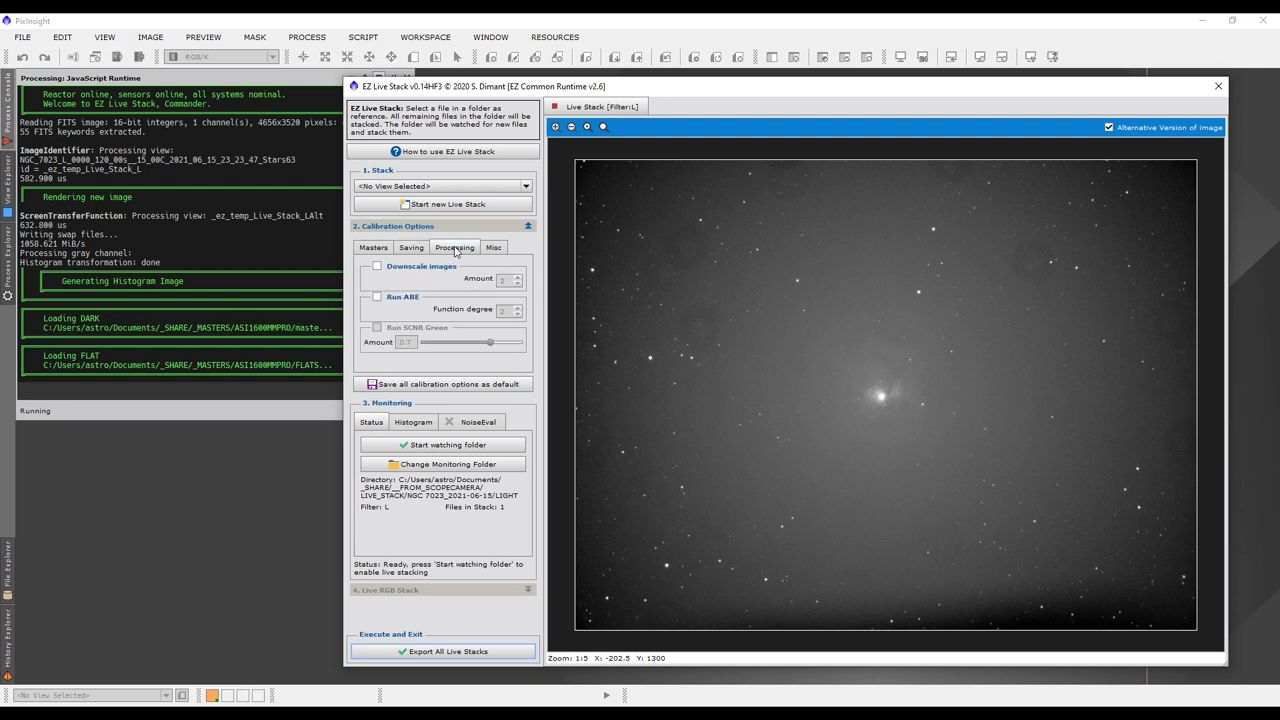
click(379, 302)
click(494, 248)
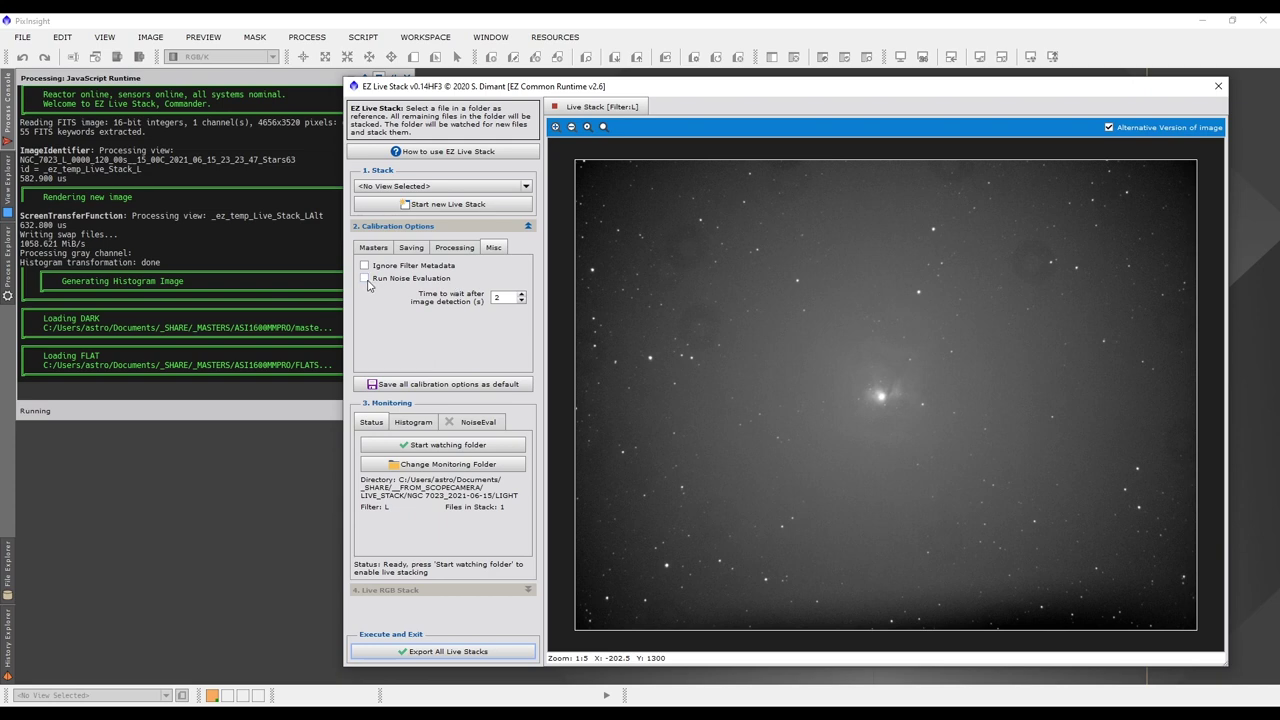
click(366, 281)
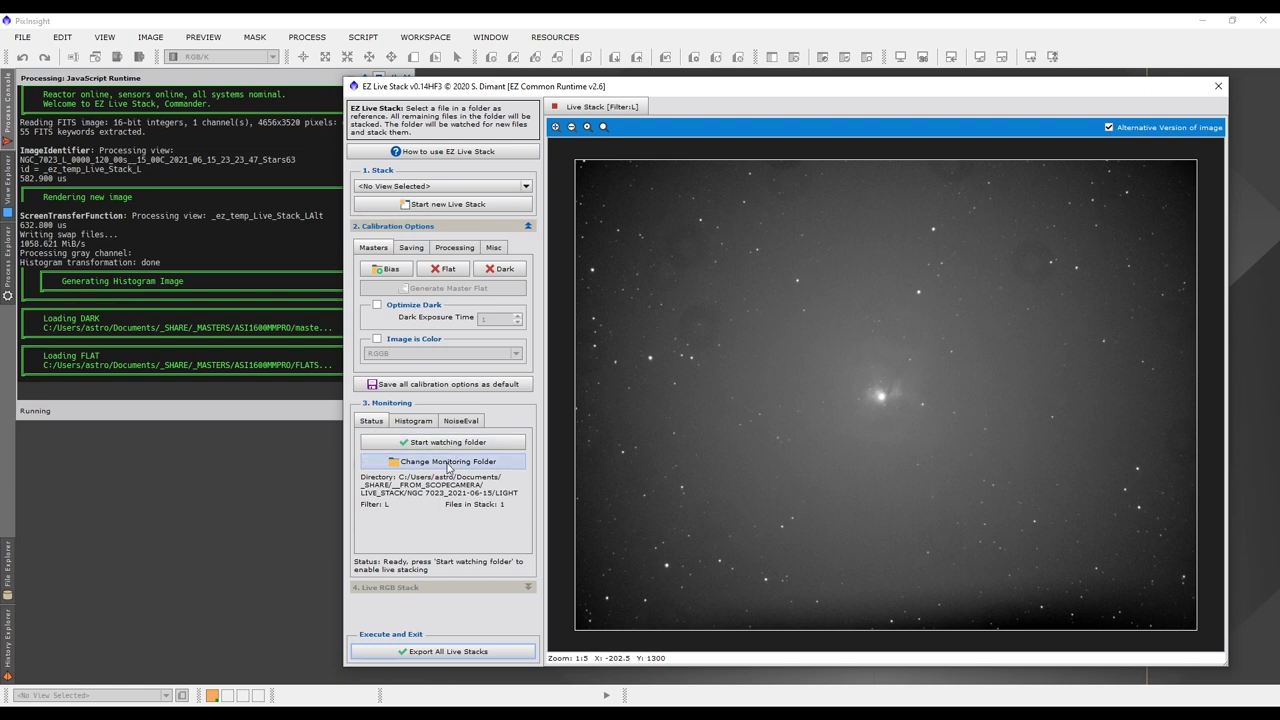
Watch the LIGHT folder until 8 L frames are stacked, then bring up File Explorer.
click(447, 442)
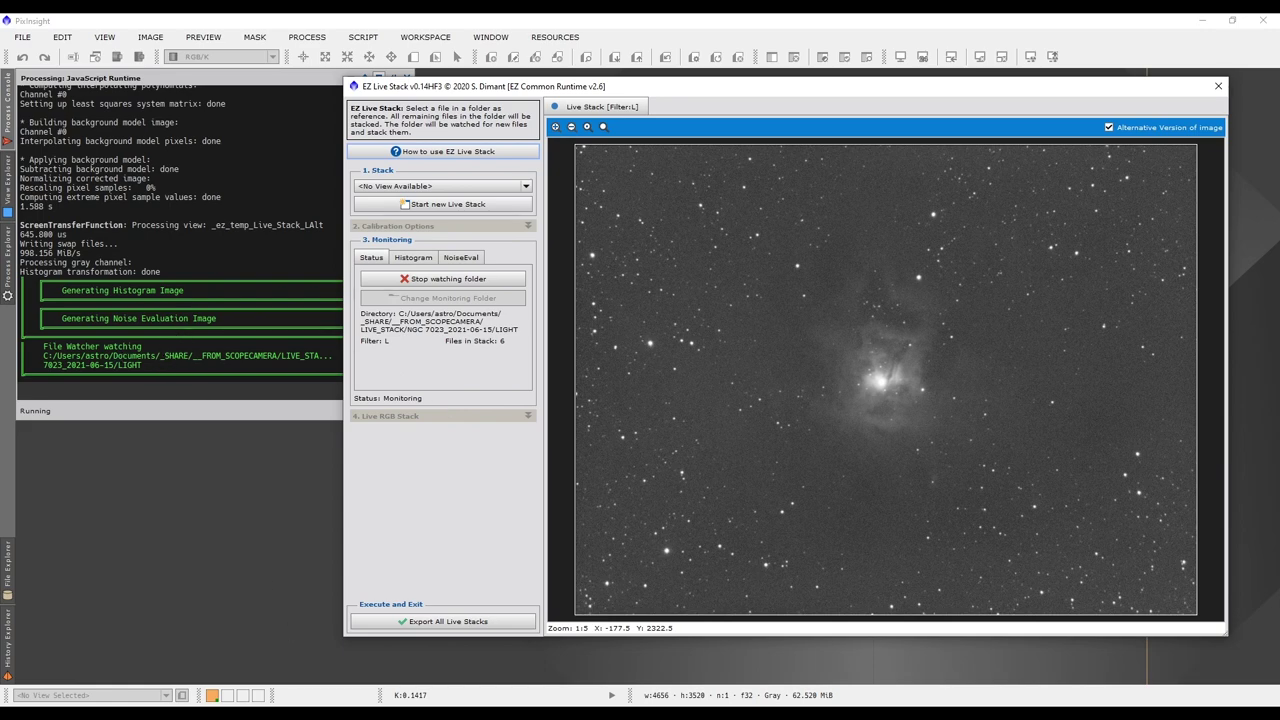
key(alt+Tab)
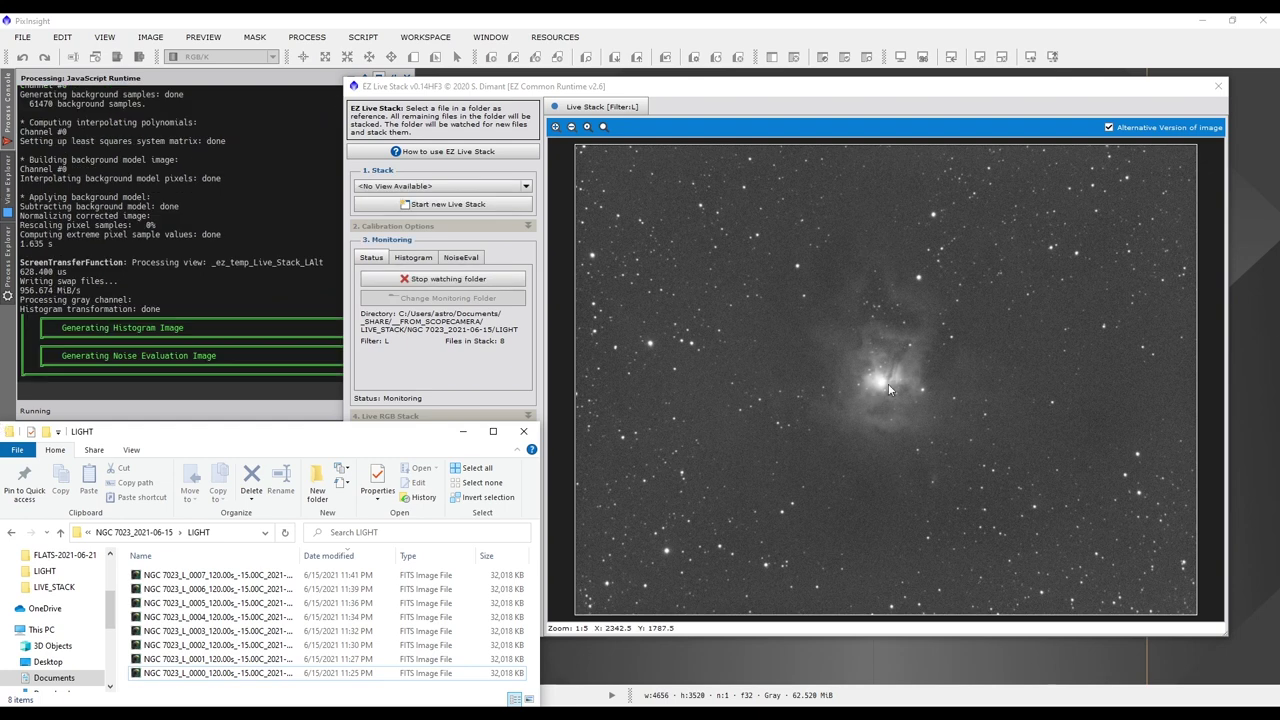
Close File Explorer and check the L stack's Histogram and NoiseEval tabs, then return to Status.
click(462, 431)
click(415, 259)
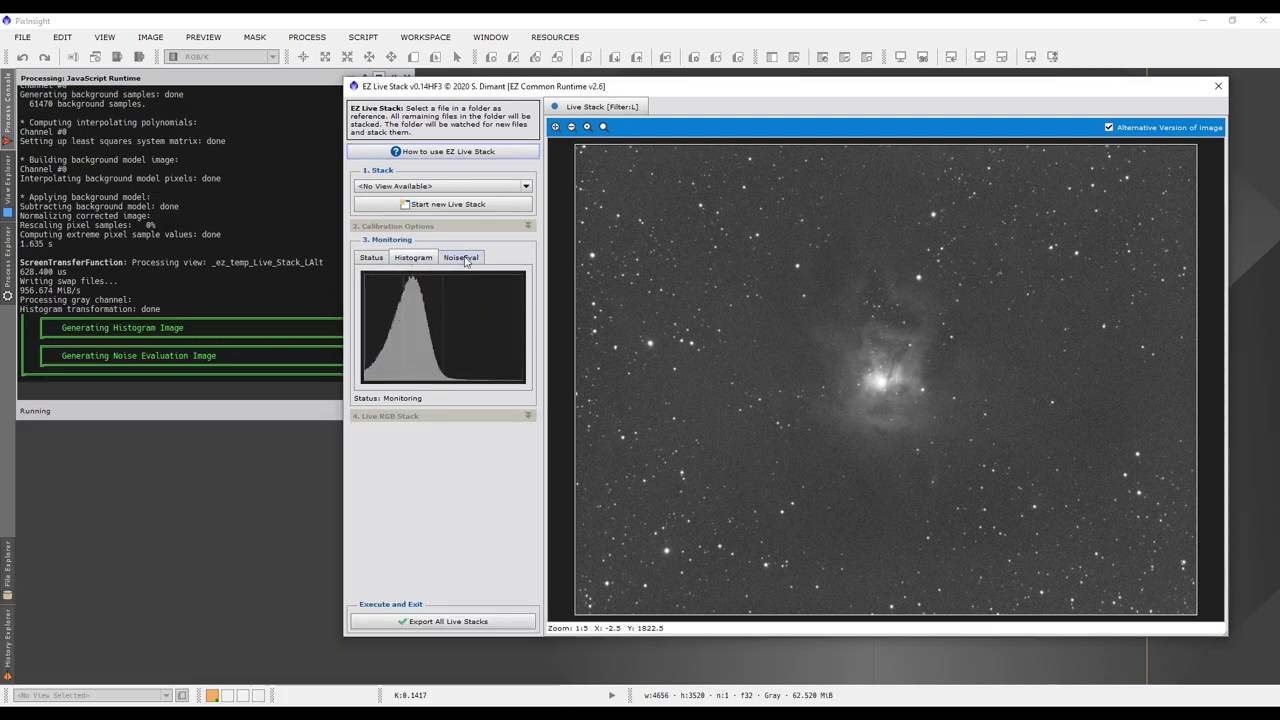
click(461, 259)
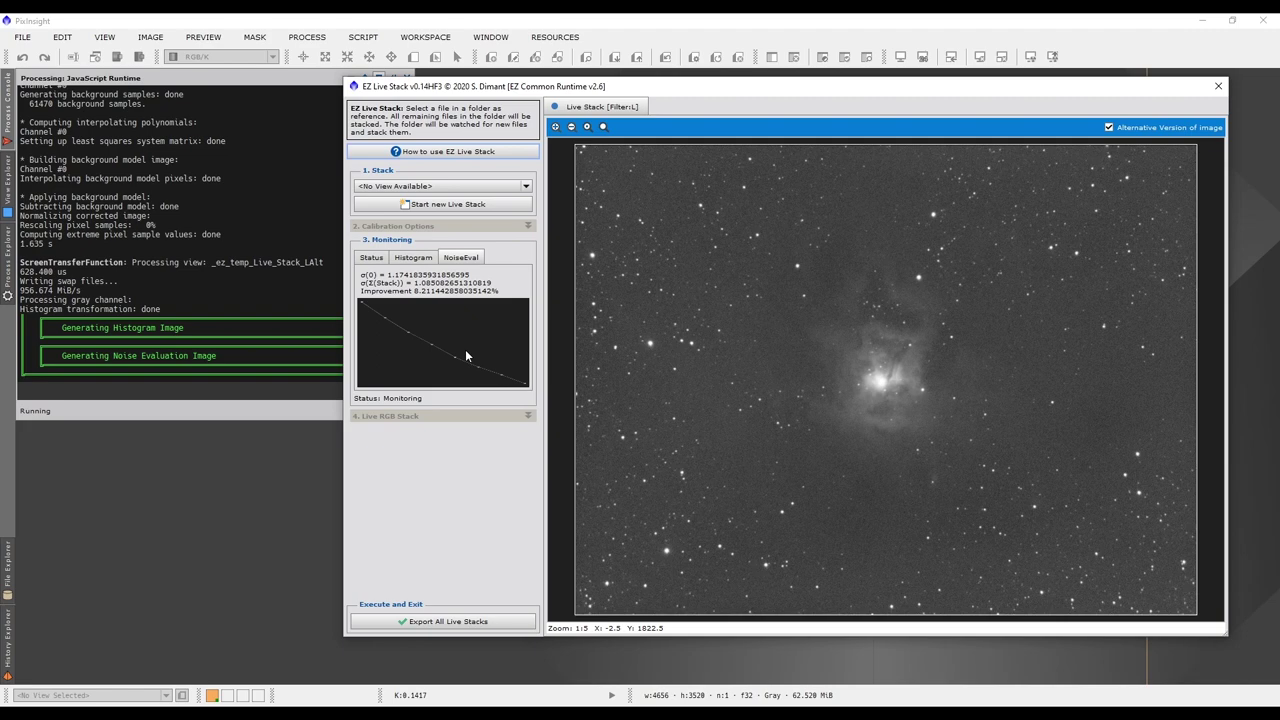
click(371, 257)
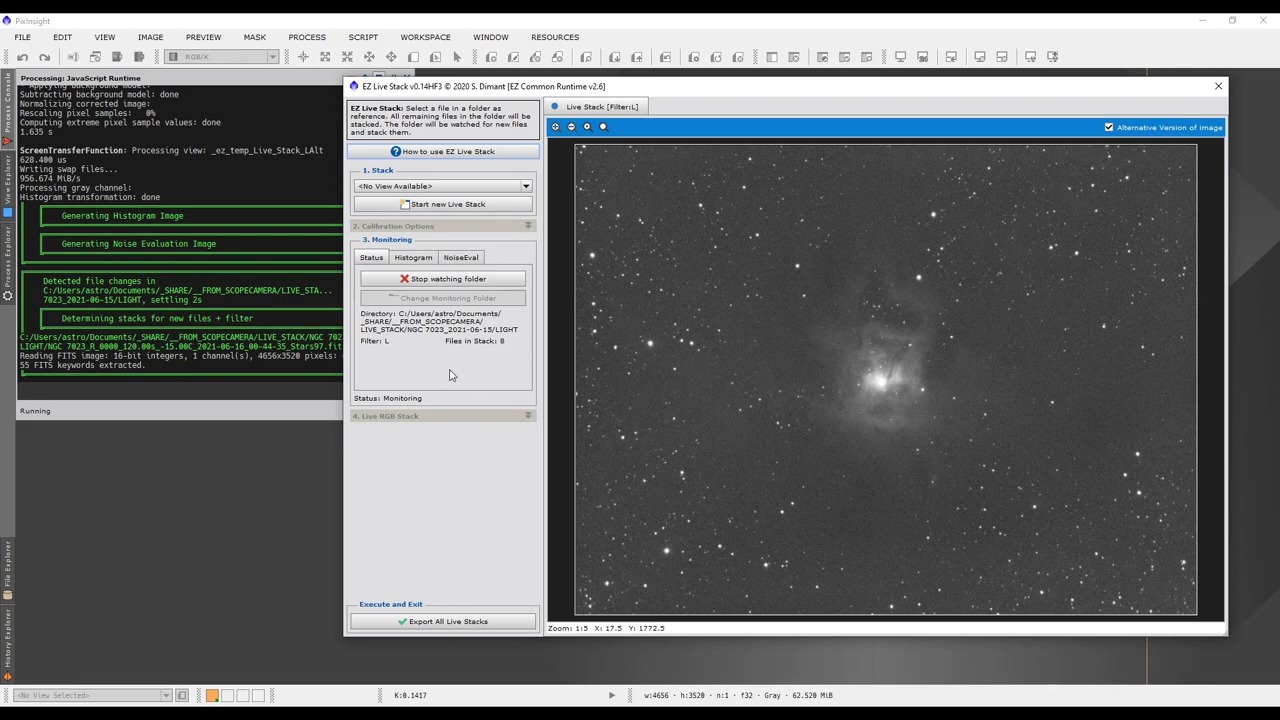
Start a new live stack from NGC 7023_R_0000 in the NGC 7023_2021-06-15 LIGHT folder.
click(437, 206)
click(558, 130)
click(404, 253)
double_click(520, 193)
double_click(500, 193)
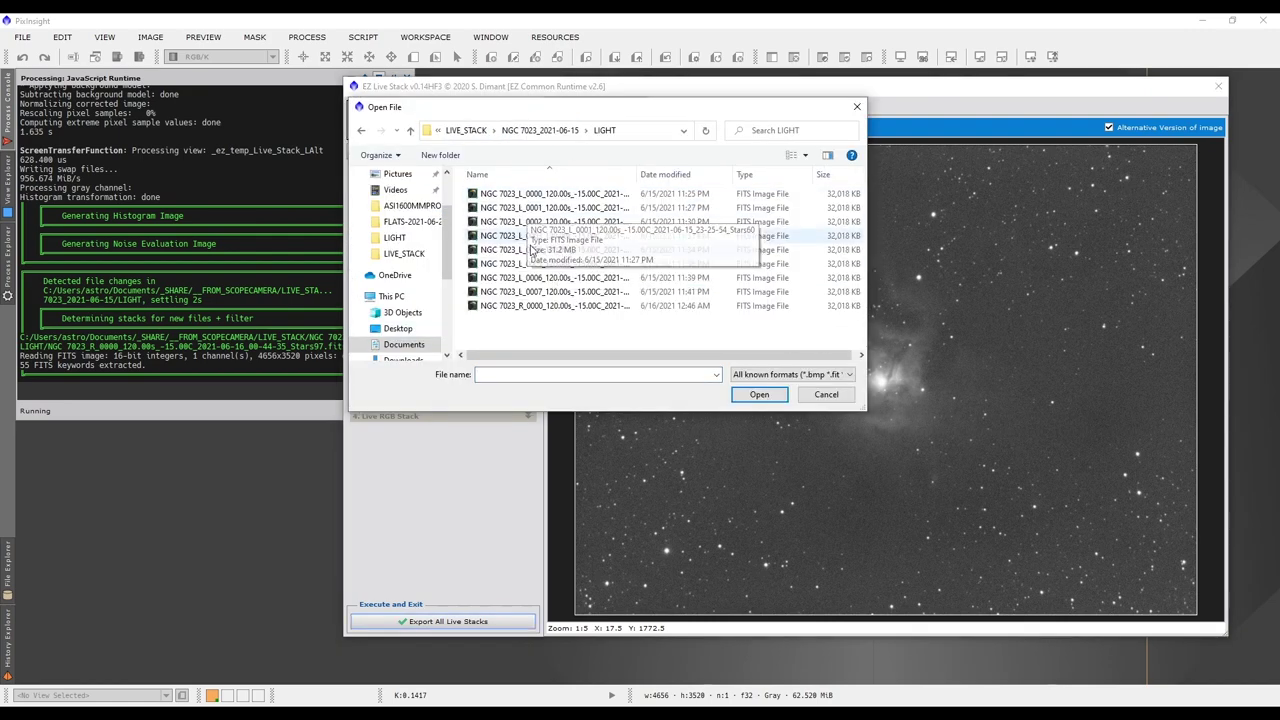
click(540, 305)
click(755, 394)
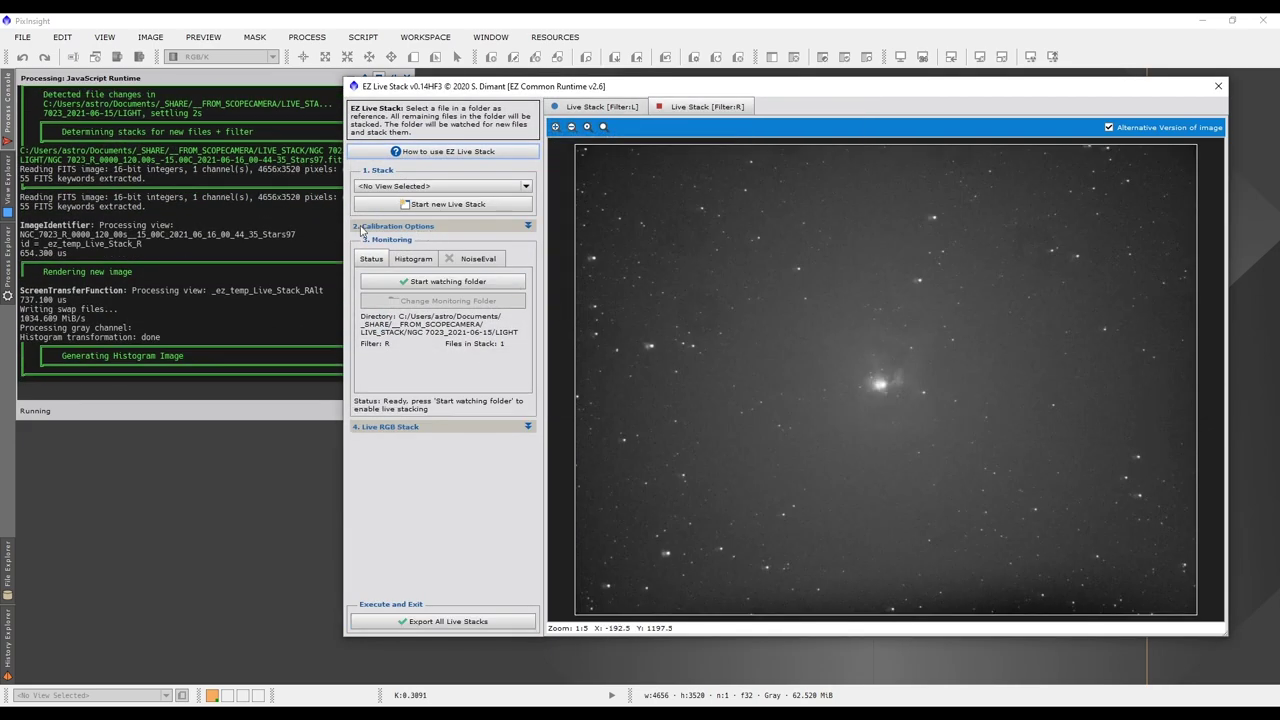
Load a master dark from _MASTERS/ASI1600MMPRO and master_OIII_-15C from FLATS-2021-06-21 for the R stack.
click(518, 230)
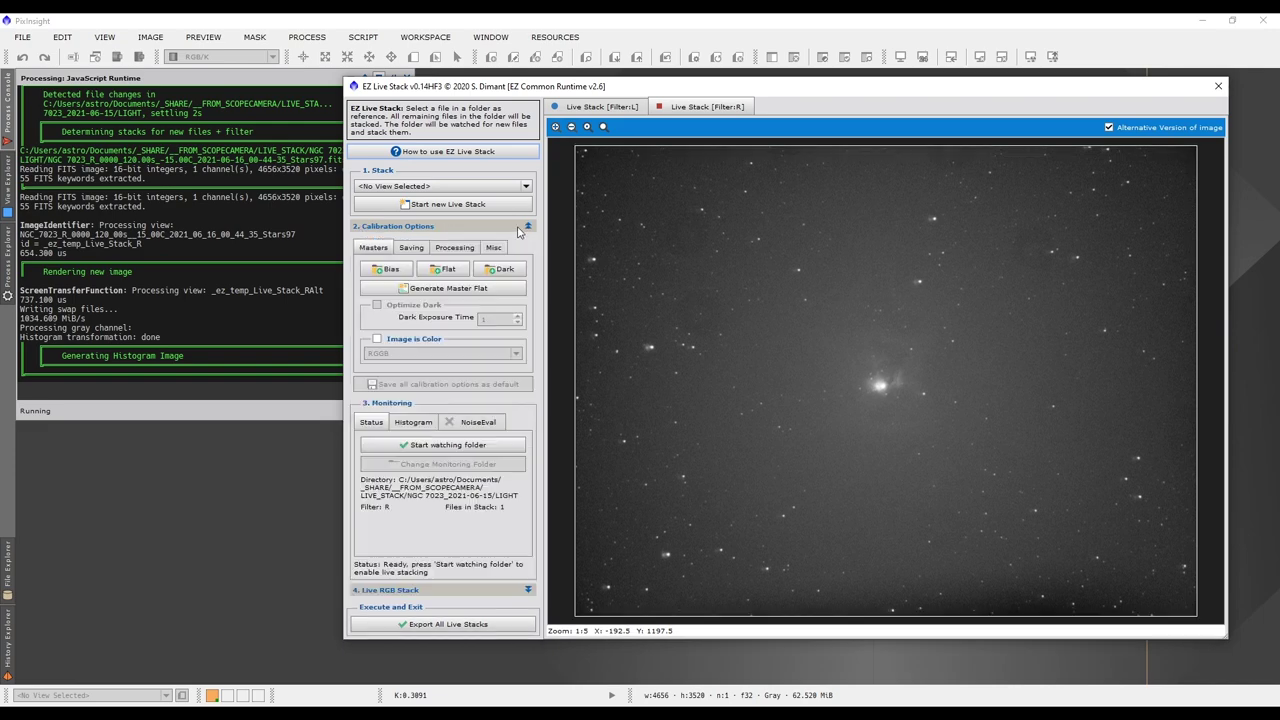
click(499, 269)
key(BackSpace)
key(BackSpace)
double_click(530, 237)
double_click(530, 237)
scroll(600, 300, down, 1)
click(540, 328)
double_click(540, 328)
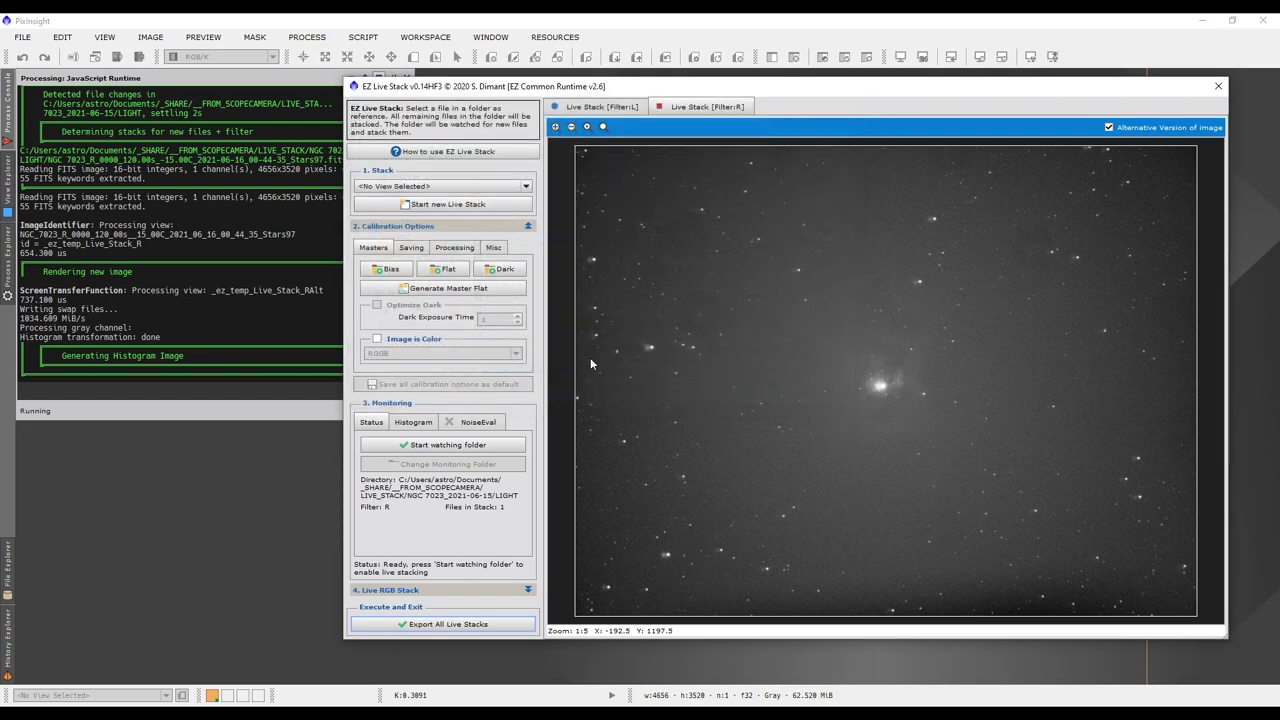
click(443, 269)
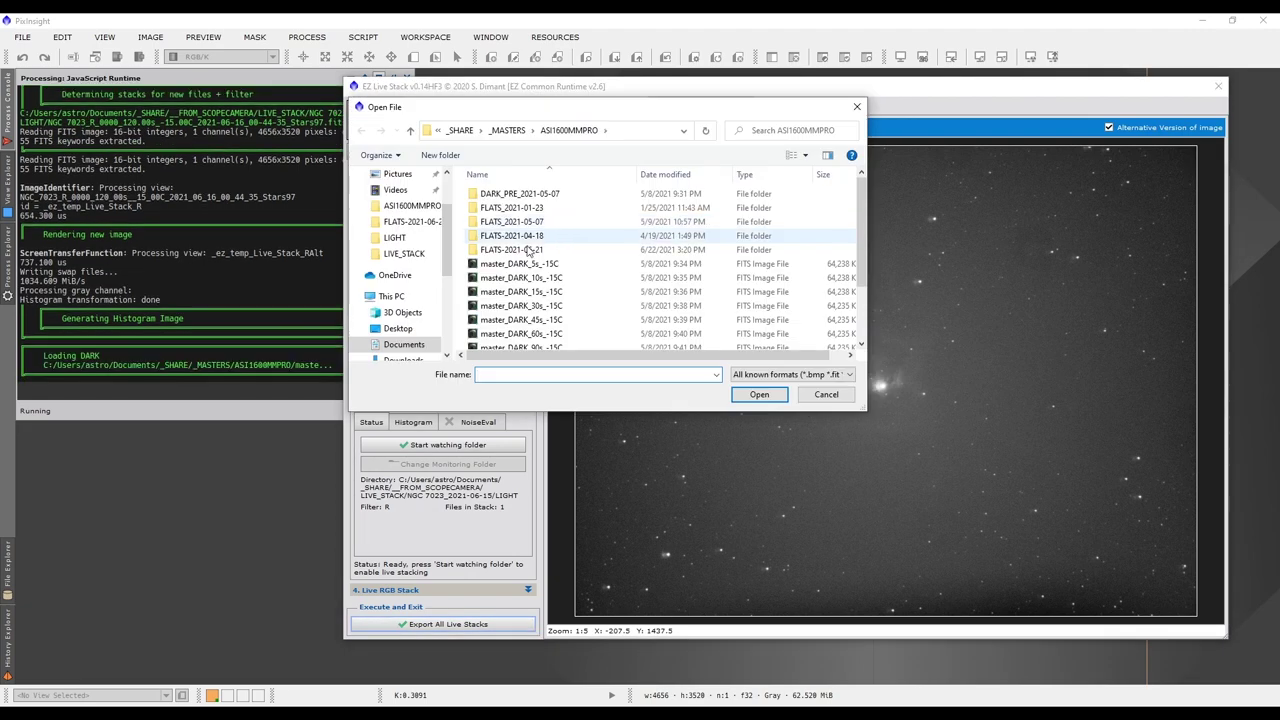
double_click(520, 250)
double_click(520, 250)
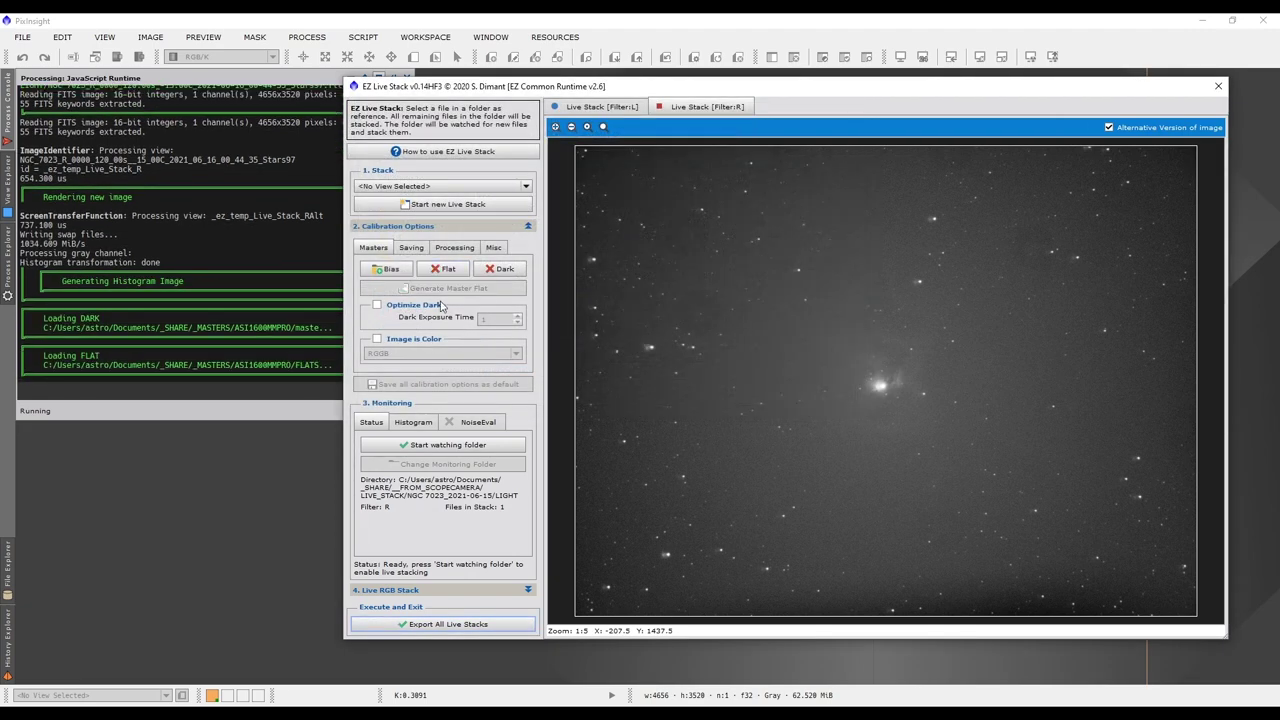
Review the Saving, Processing and Misc options, then start watching the LIGHT folder for R frames.
click(418, 250)
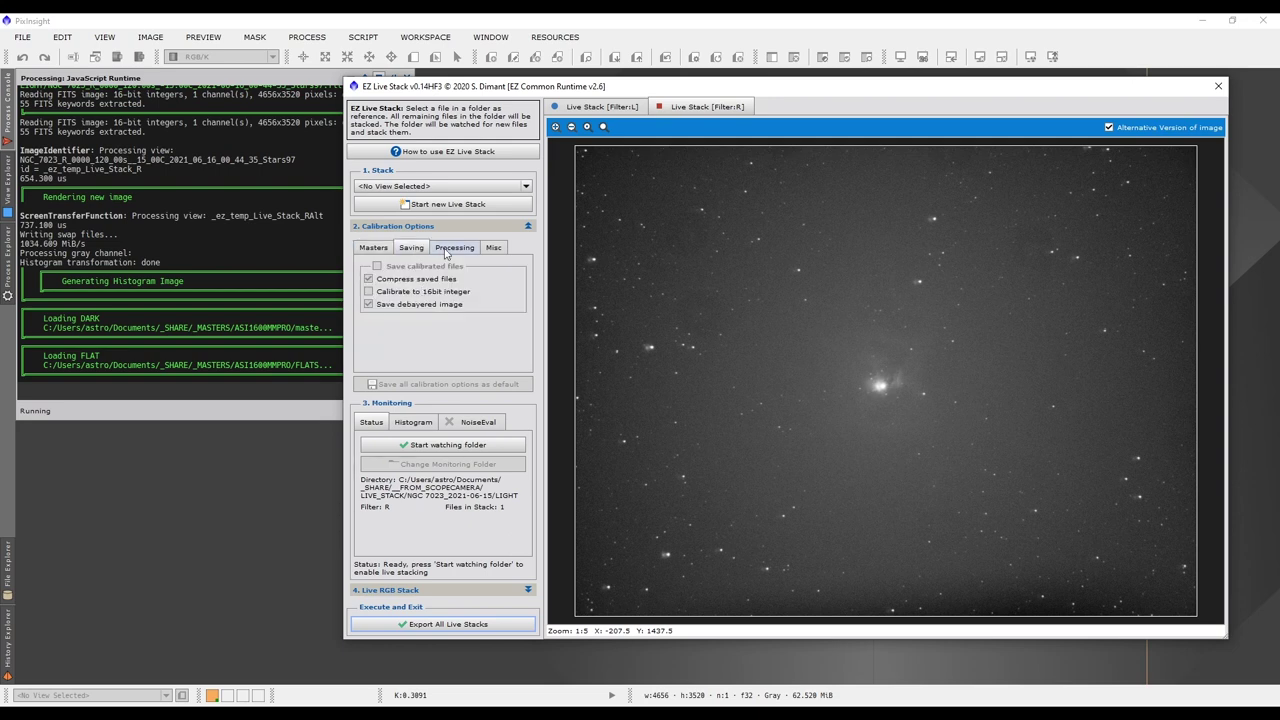
click(451, 250)
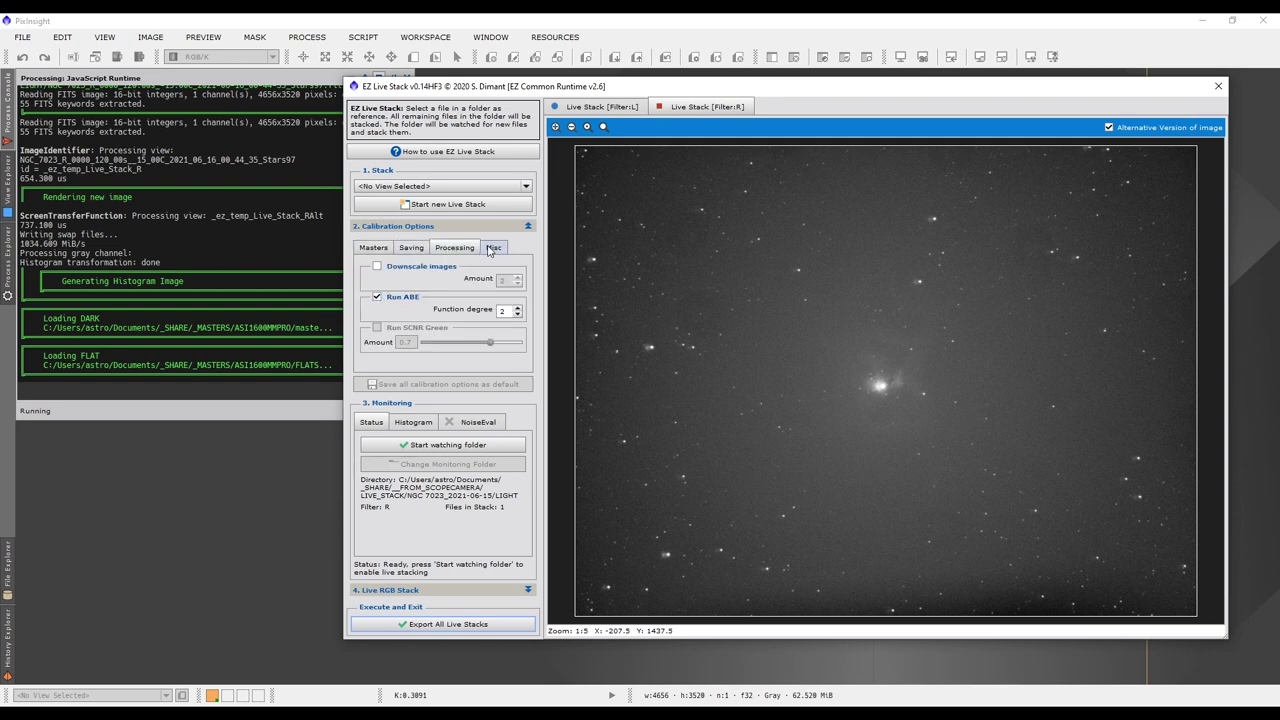
click(493, 250)
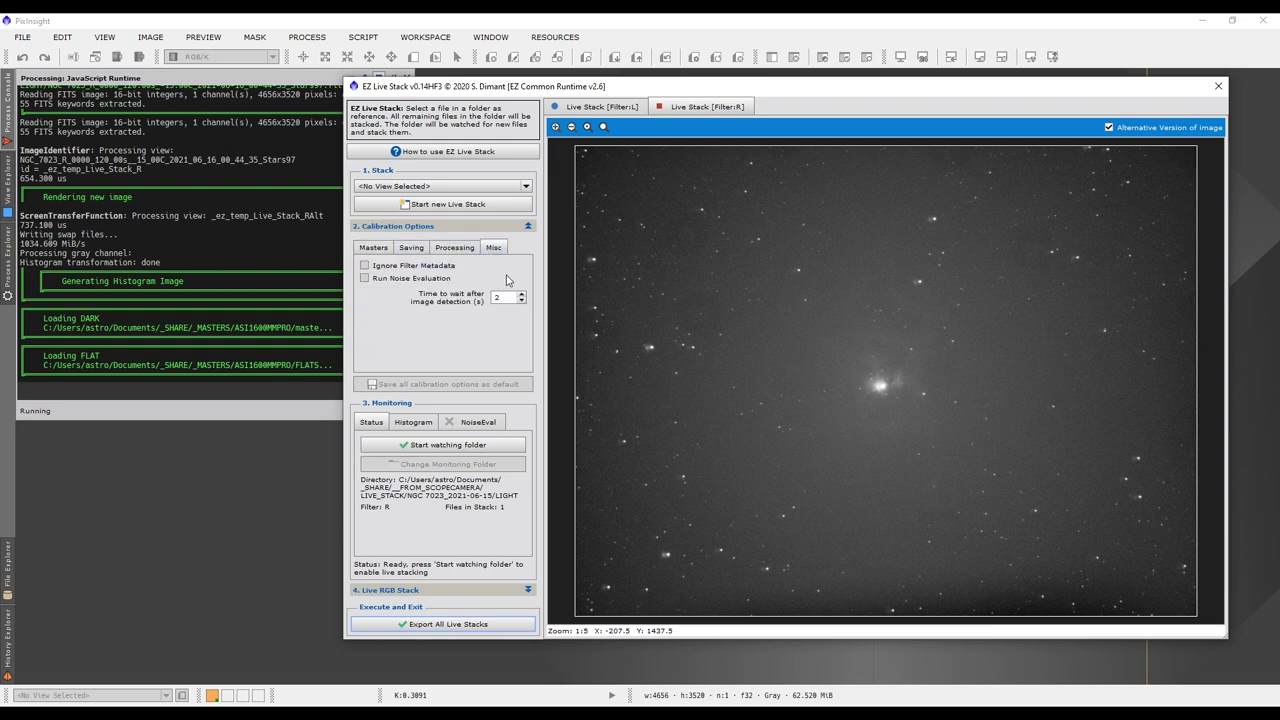
click(378, 249)
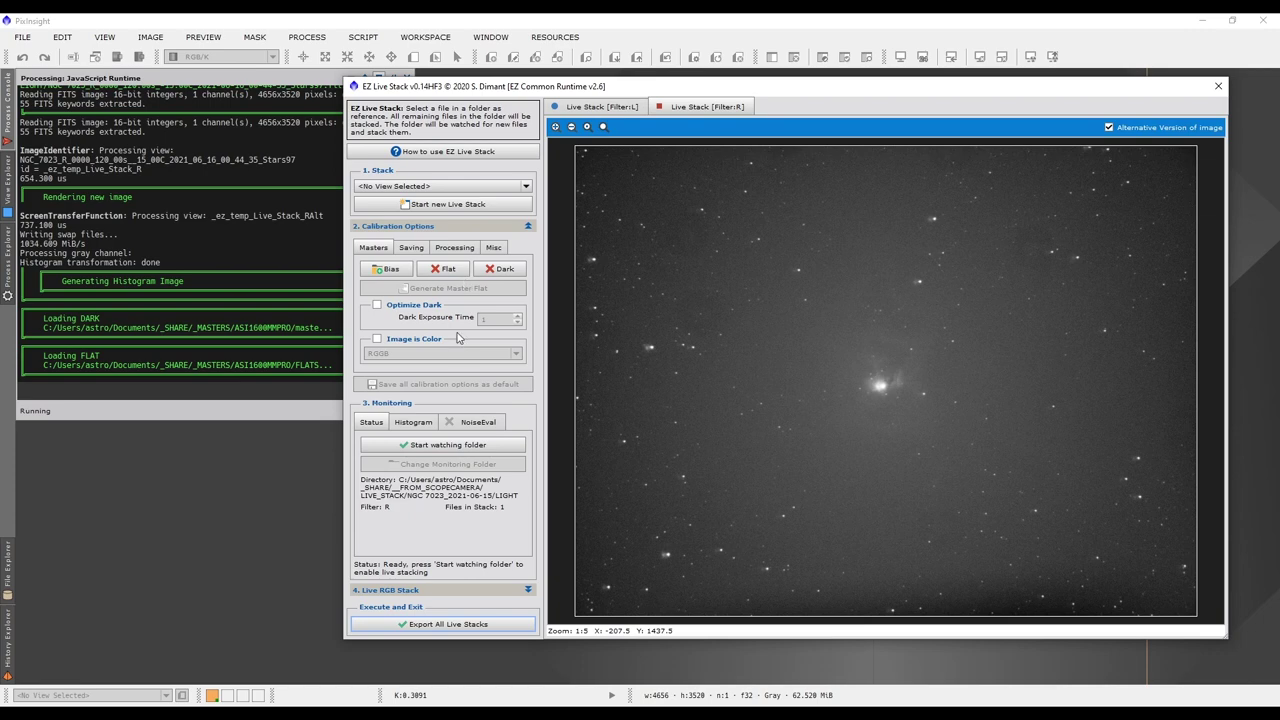
click(448, 450)
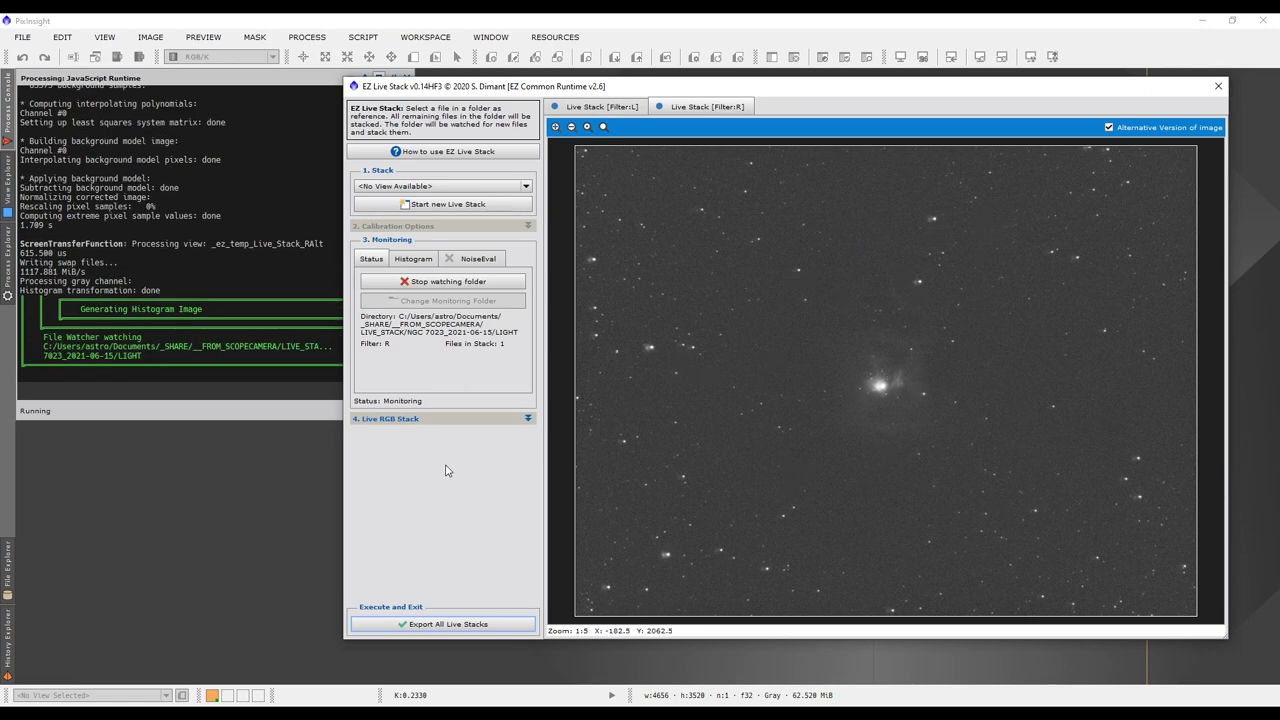
Pause folder watching, check Run Noise Evaluation on the Misc tab, and resume watching LIGHT.
click(448, 283)
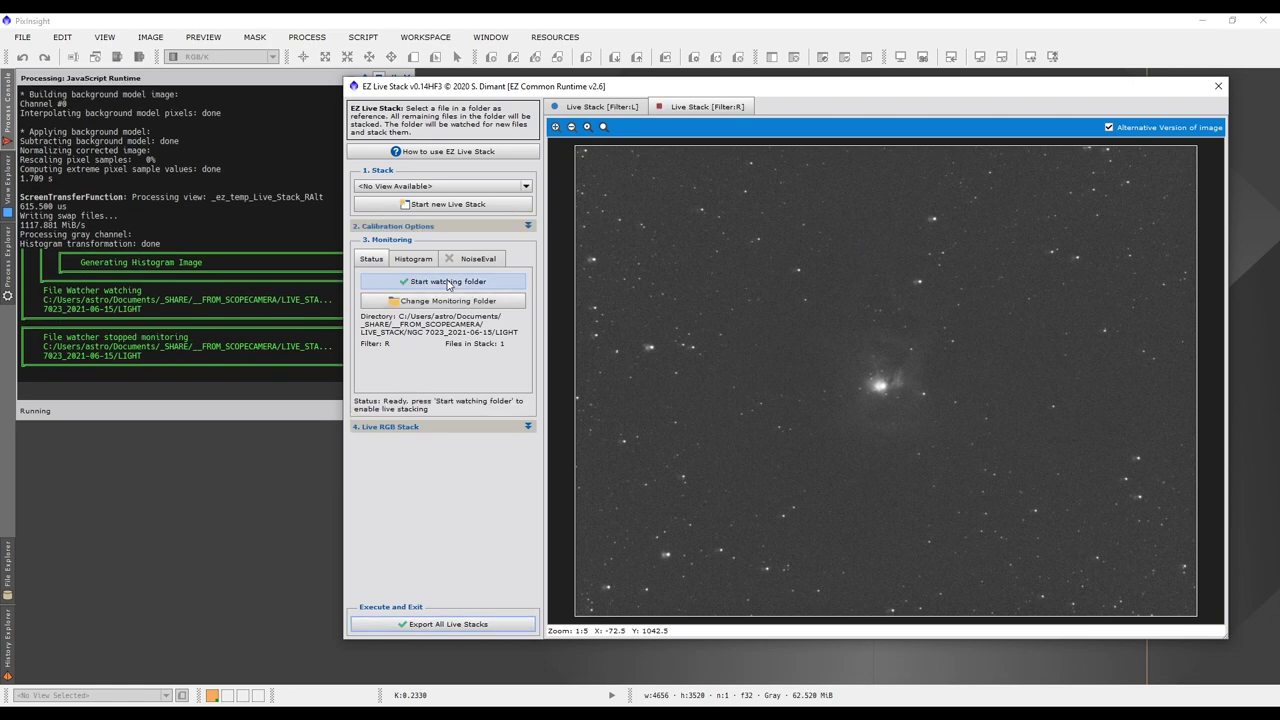
click(445, 228)
click(494, 248)
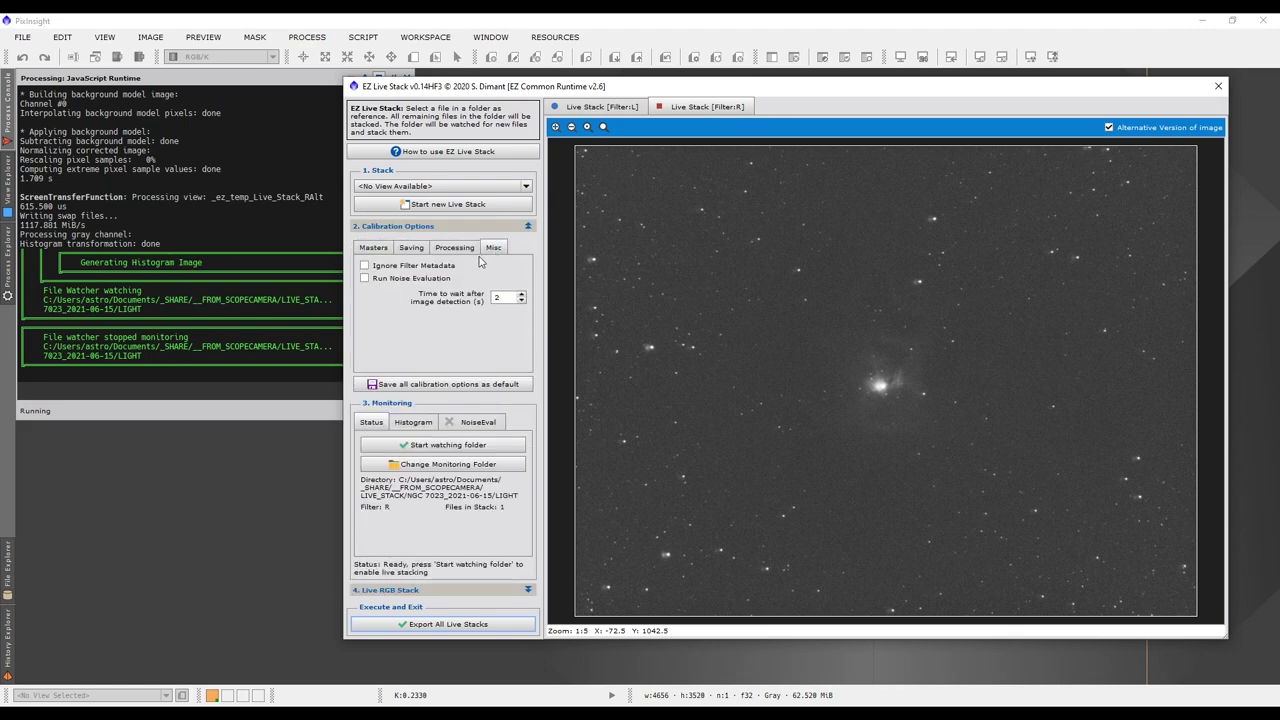
click(365, 280)
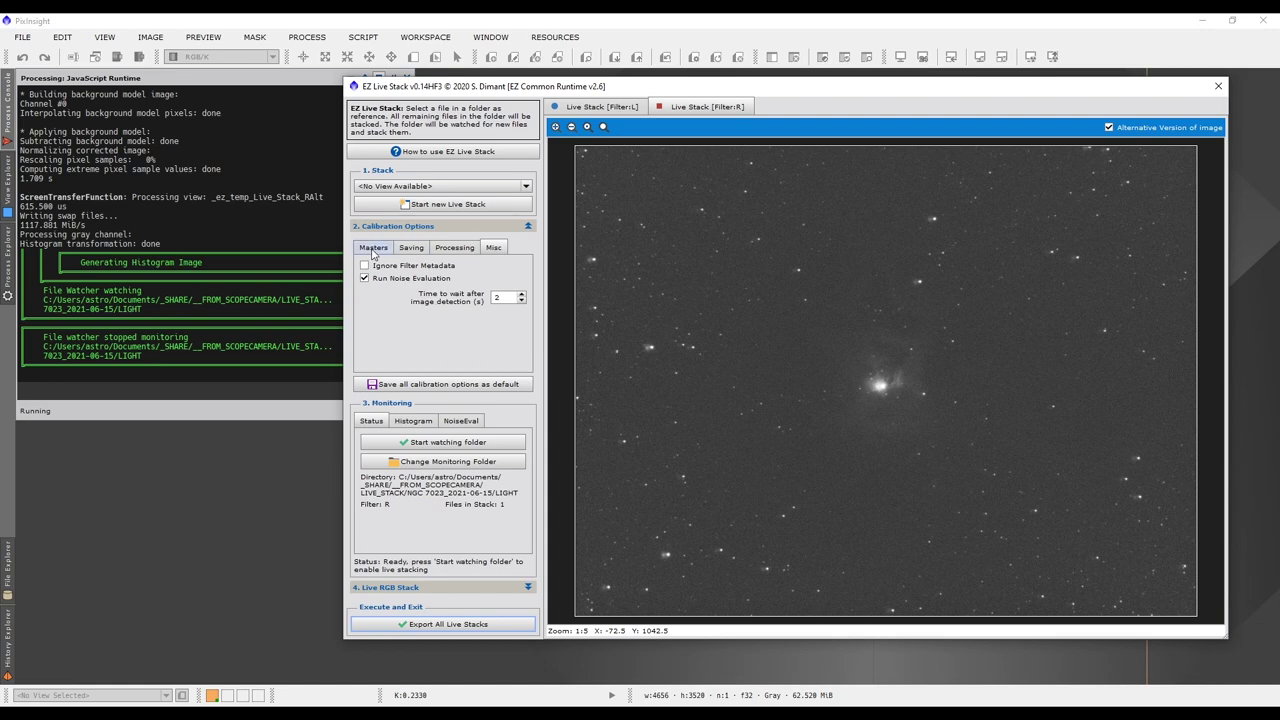
click(373, 250)
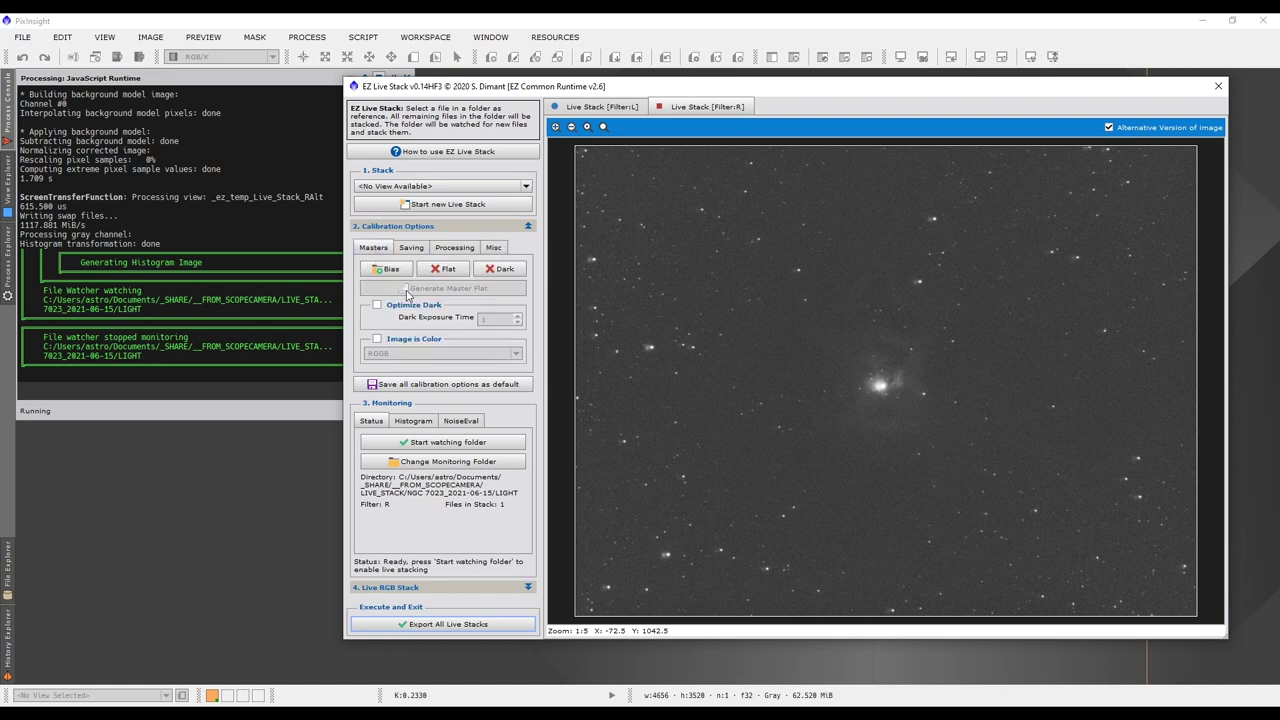
click(445, 443)
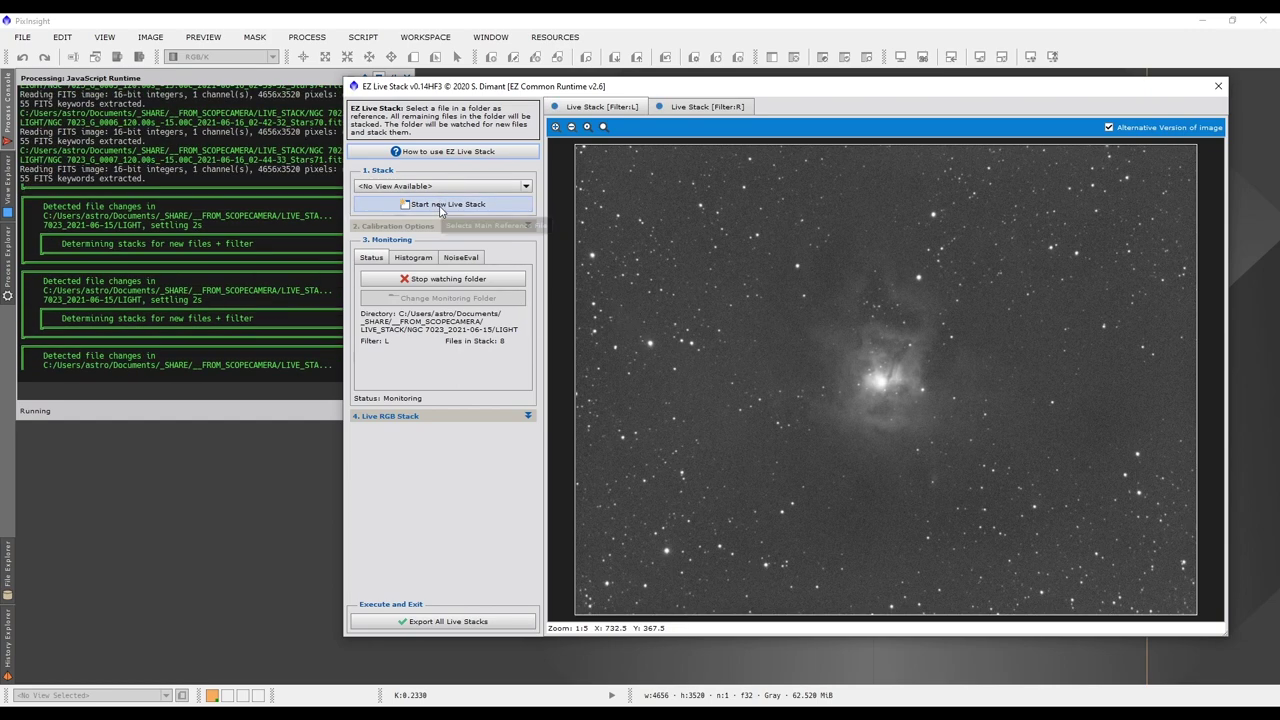
Start a new live stack using the first NGC 7023 LIGHT frame as reference.
click(517, 208)
click(404, 344)
double_click(510, 235)
double_click(510, 249)
double_click(510, 193)
double_click(512, 193)
click(550, 193)
click(770, 395)
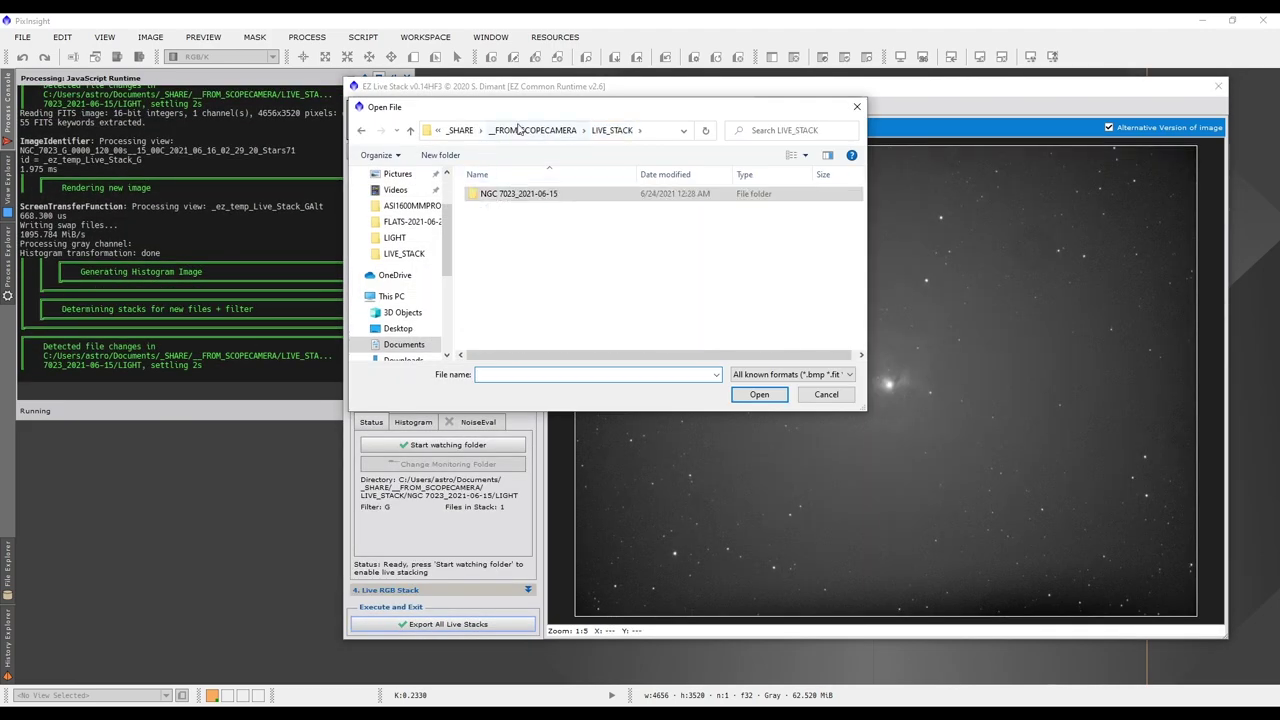
Load the matching master dark and the green master flat from the calibration masters folder.
click(410, 130)
click(410, 130)
double_click(500, 221)
double_click(510, 207)
scroll(600, 280, down, 1)
double_click(510, 320)
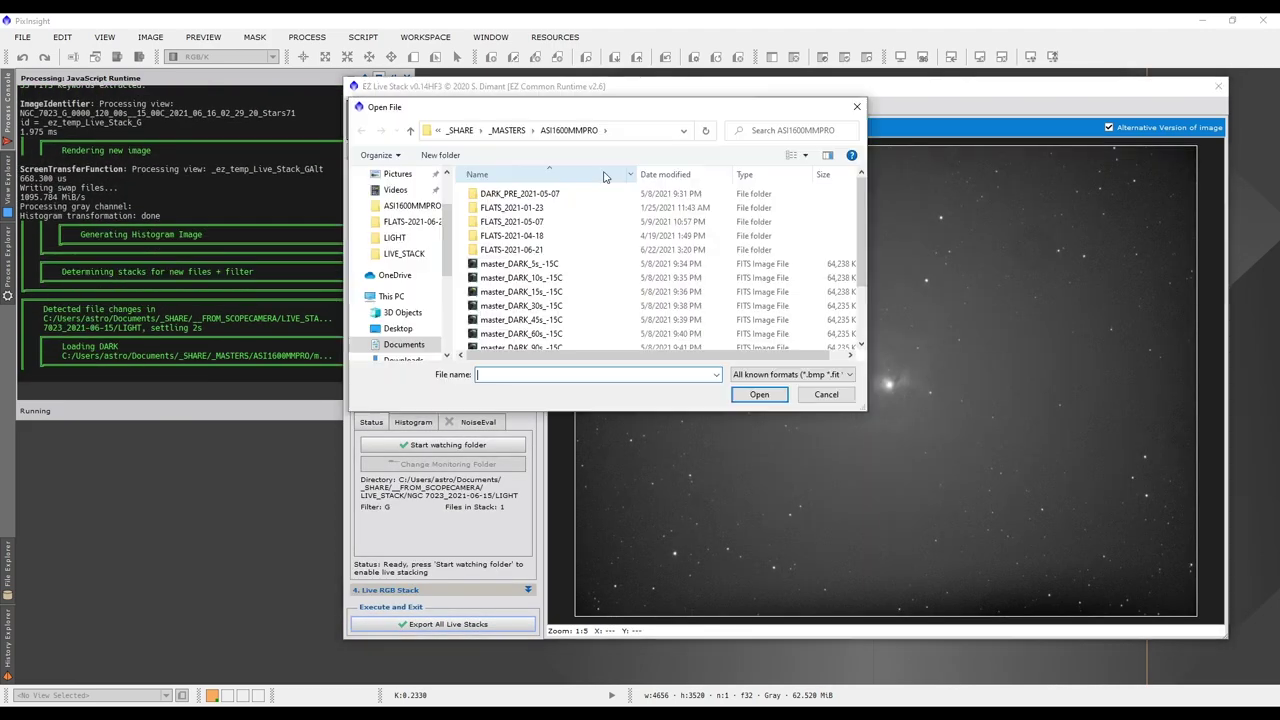
double_click(519, 208)
double_click(519, 208)
Review calibration options, start watching the LIGHT folder, and load the blue stack's master dark.
click(455, 247)
click(493, 247)
click(443, 445)
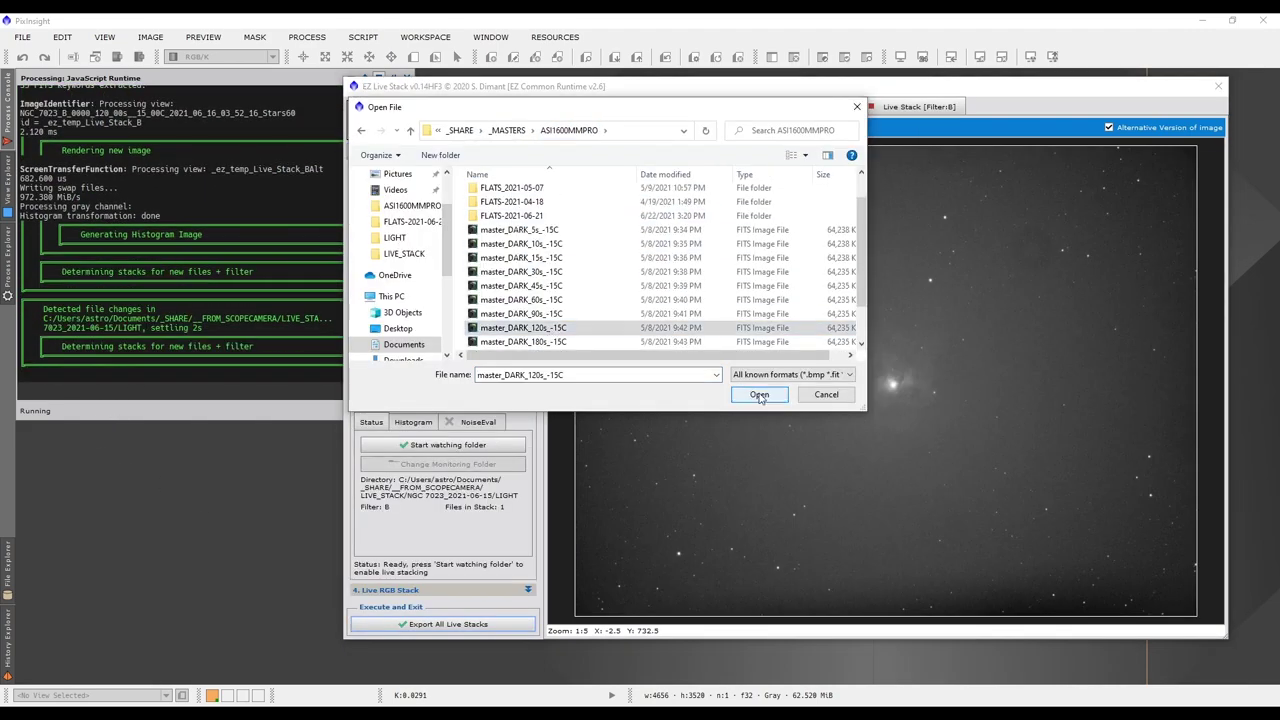
click(757, 392)
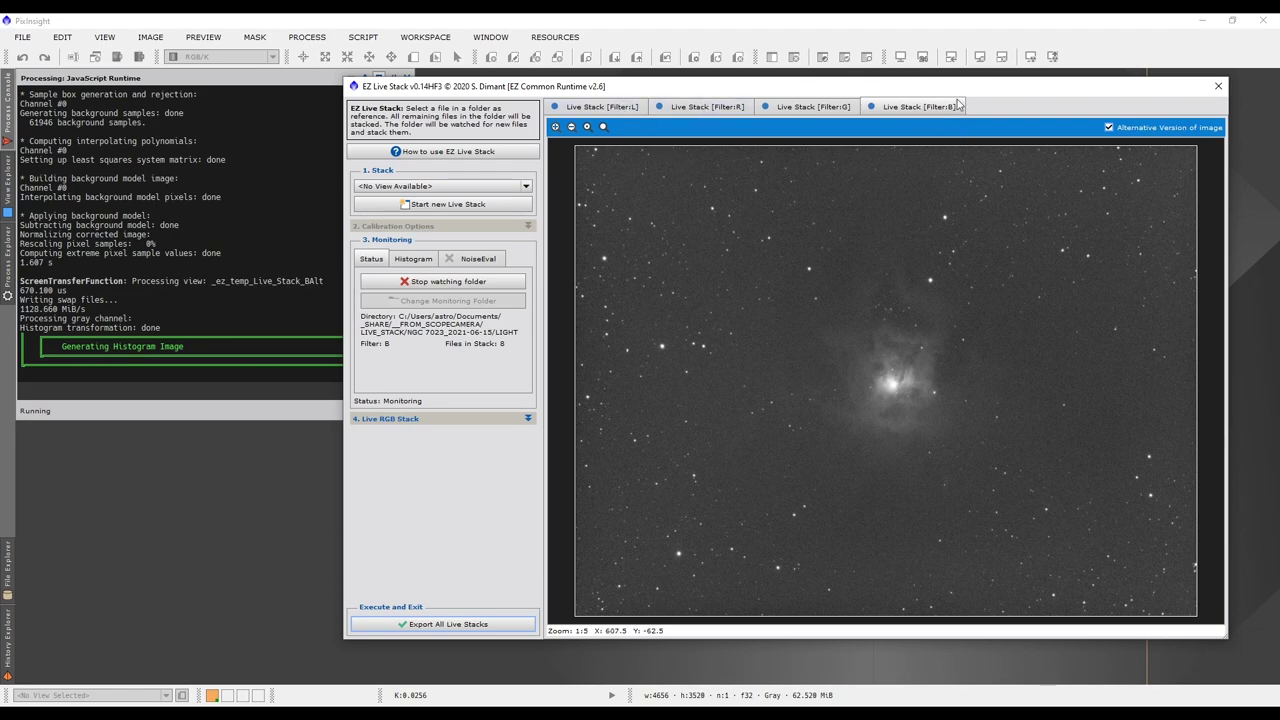
Assign Filter:R, G and B stacks to red, green and blue, disable SCNR green, and start RGB stacking.
click(407, 421)
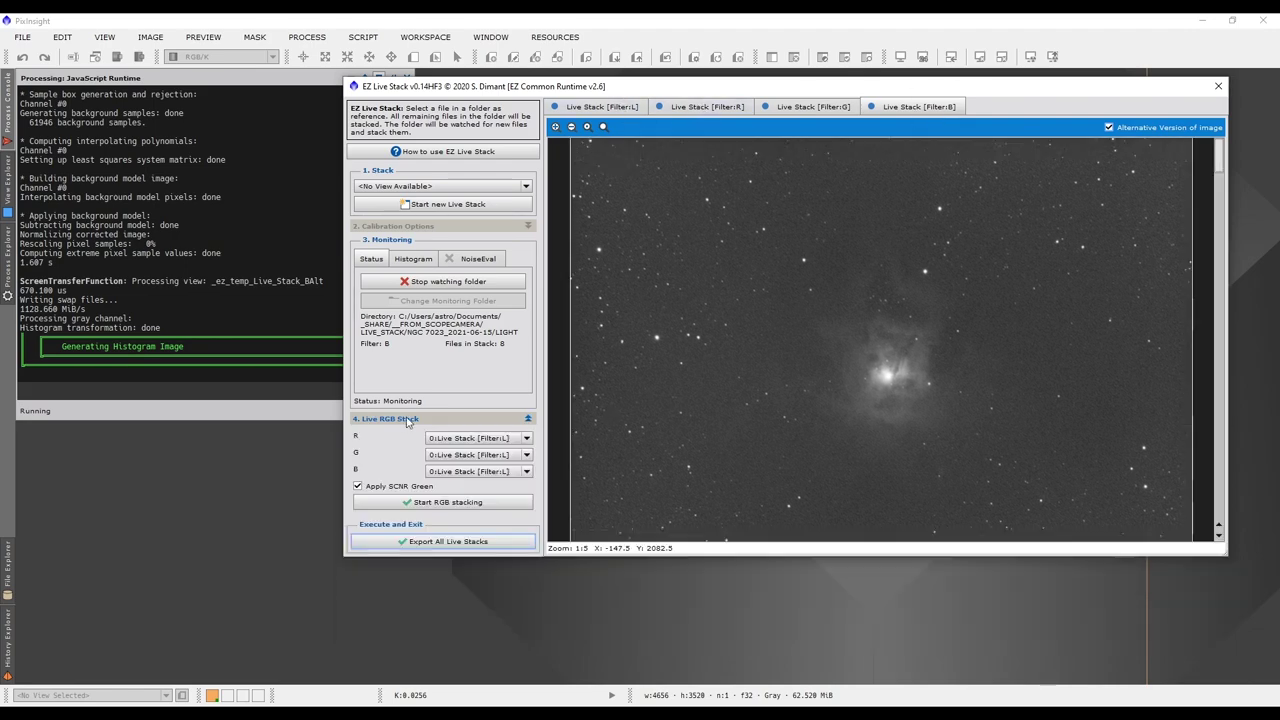
click(498, 443)
click(503, 453)
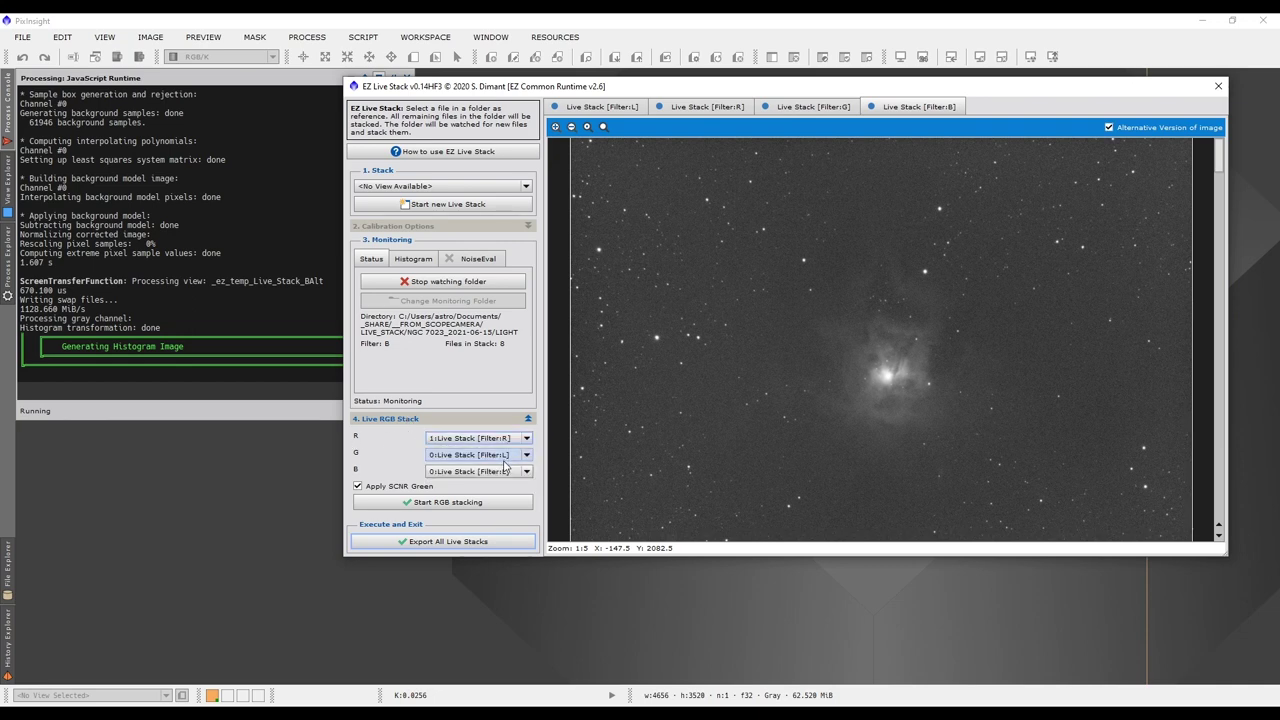
click(503, 458)
click(459, 481)
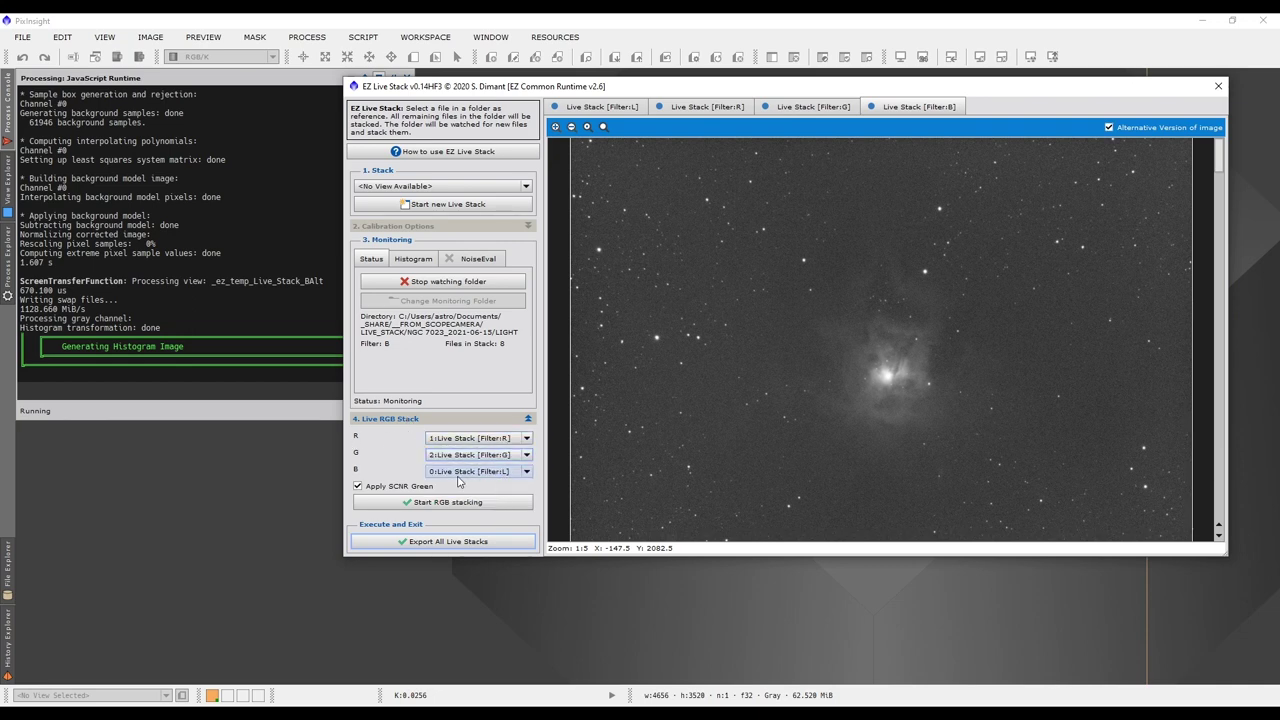
click(465, 472)
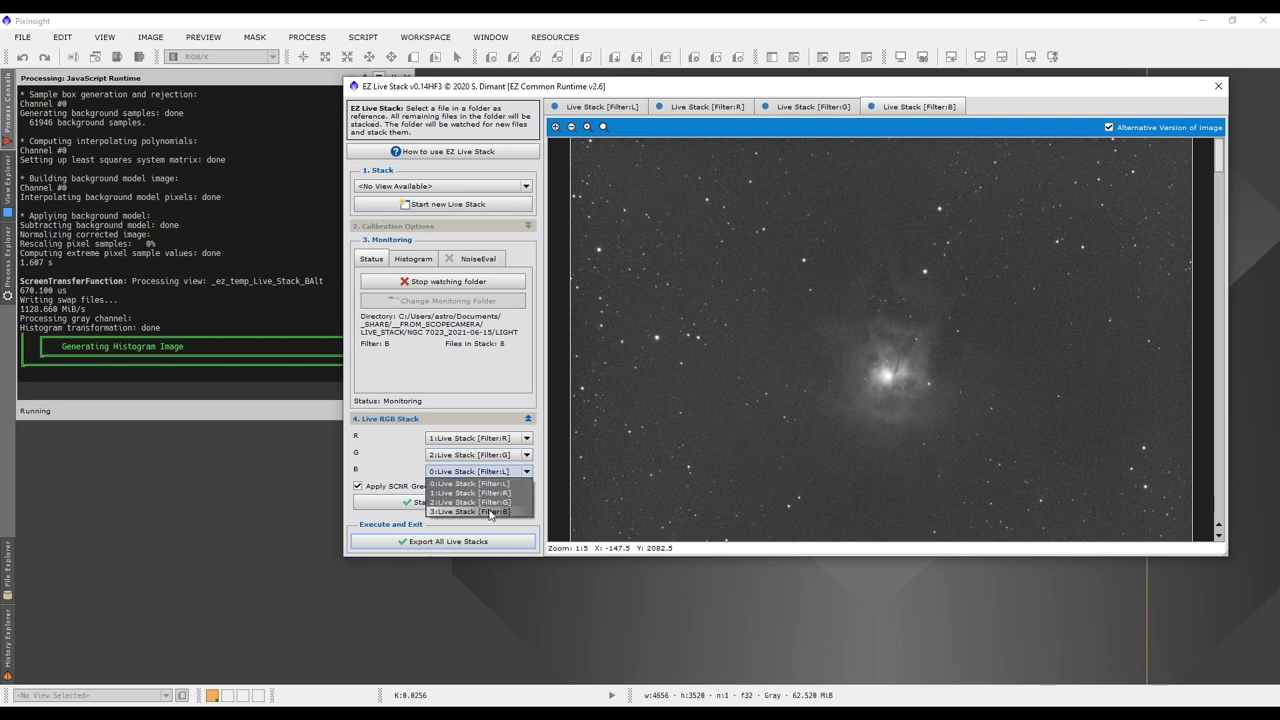
click(490, 512)
click(358, 487)
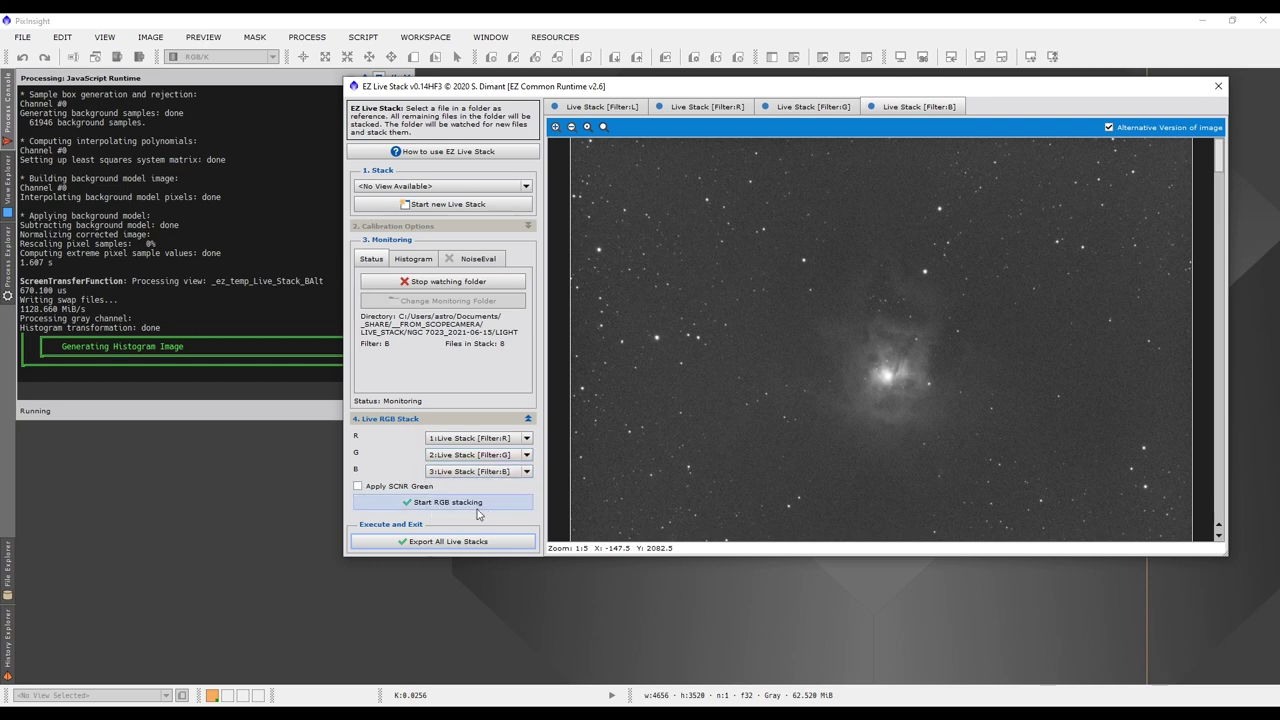
click(465, 502)
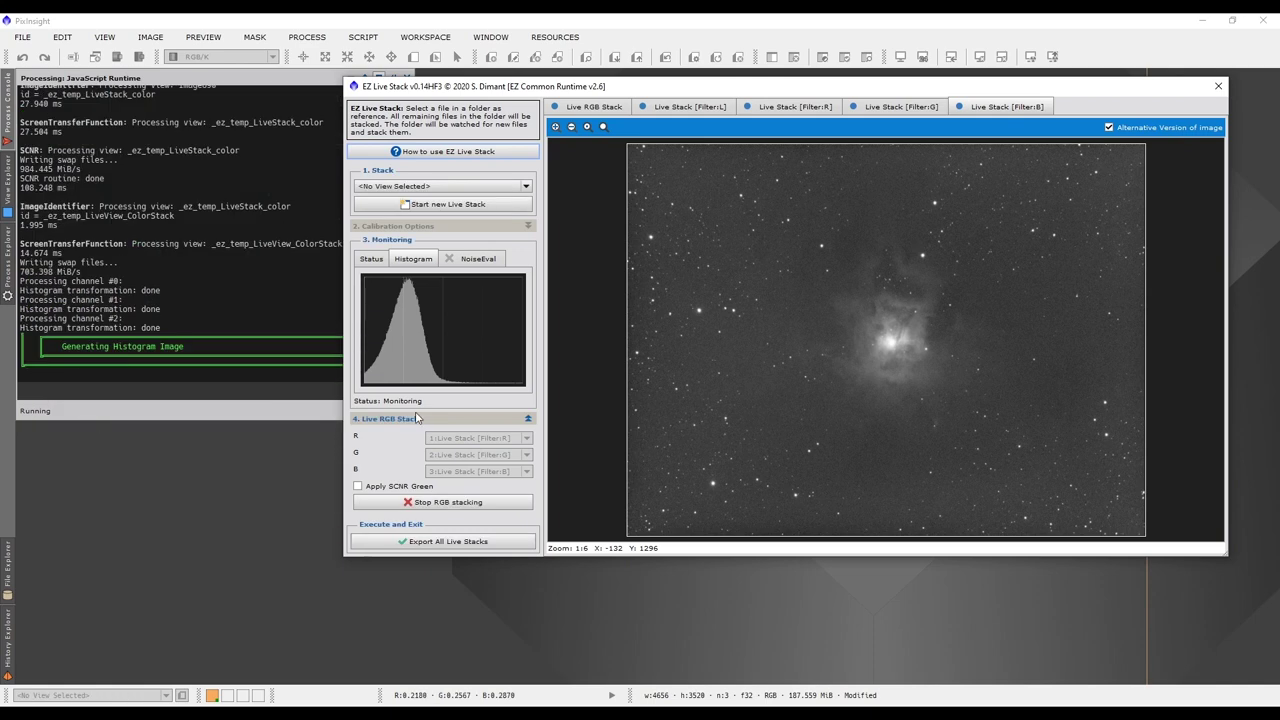
Check Status, Histogram and NoiseEval for the G, R and L stacks, then show the Live RGB Stack.
click(371, 259)
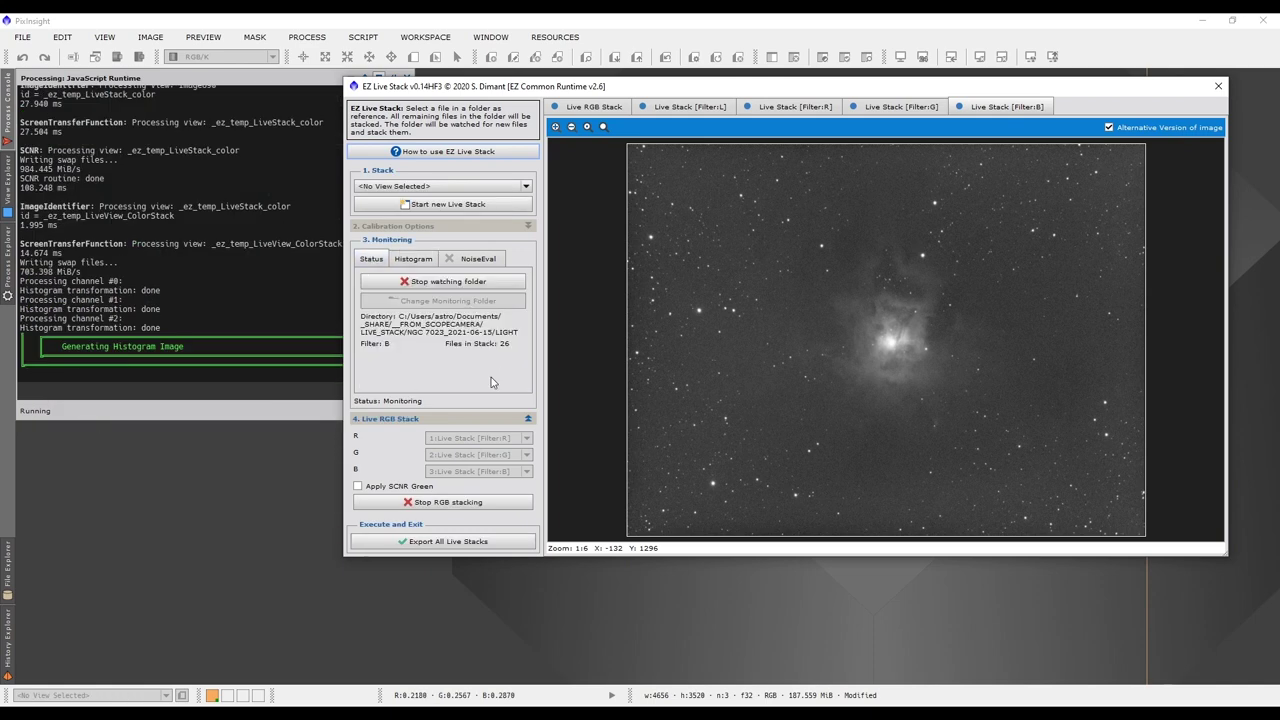
click(903, 107)
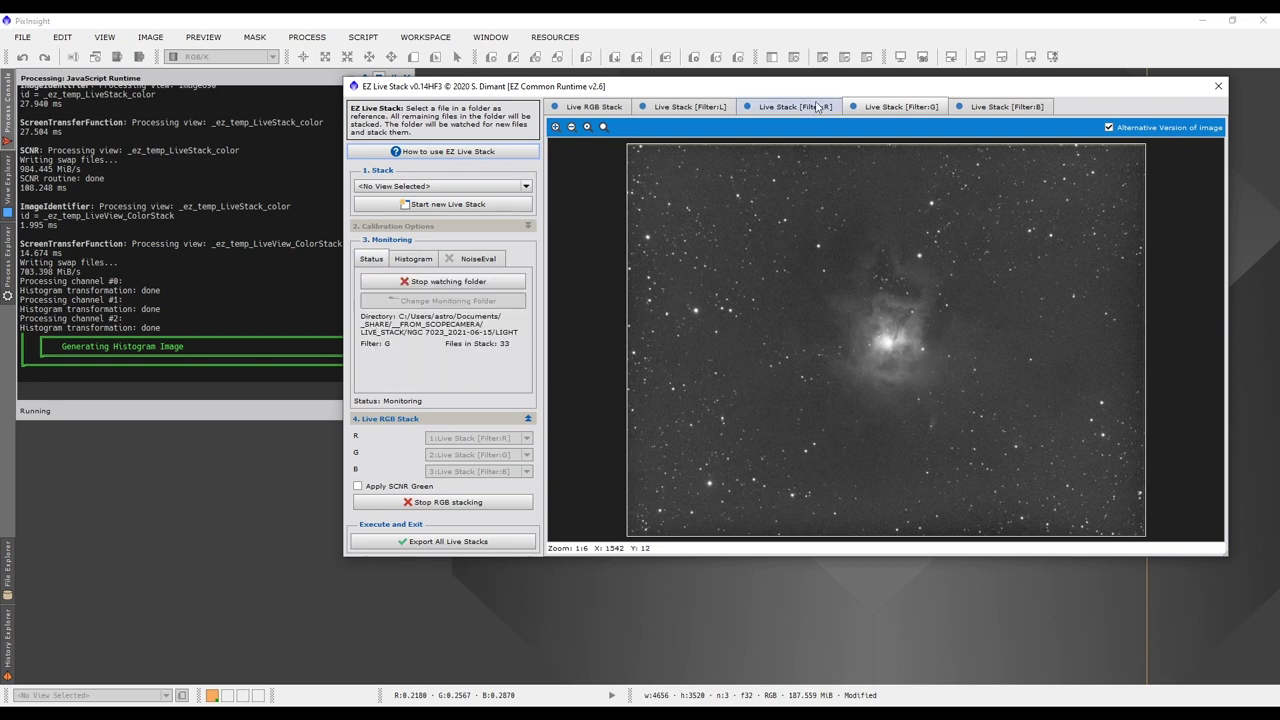
click(413, 257)
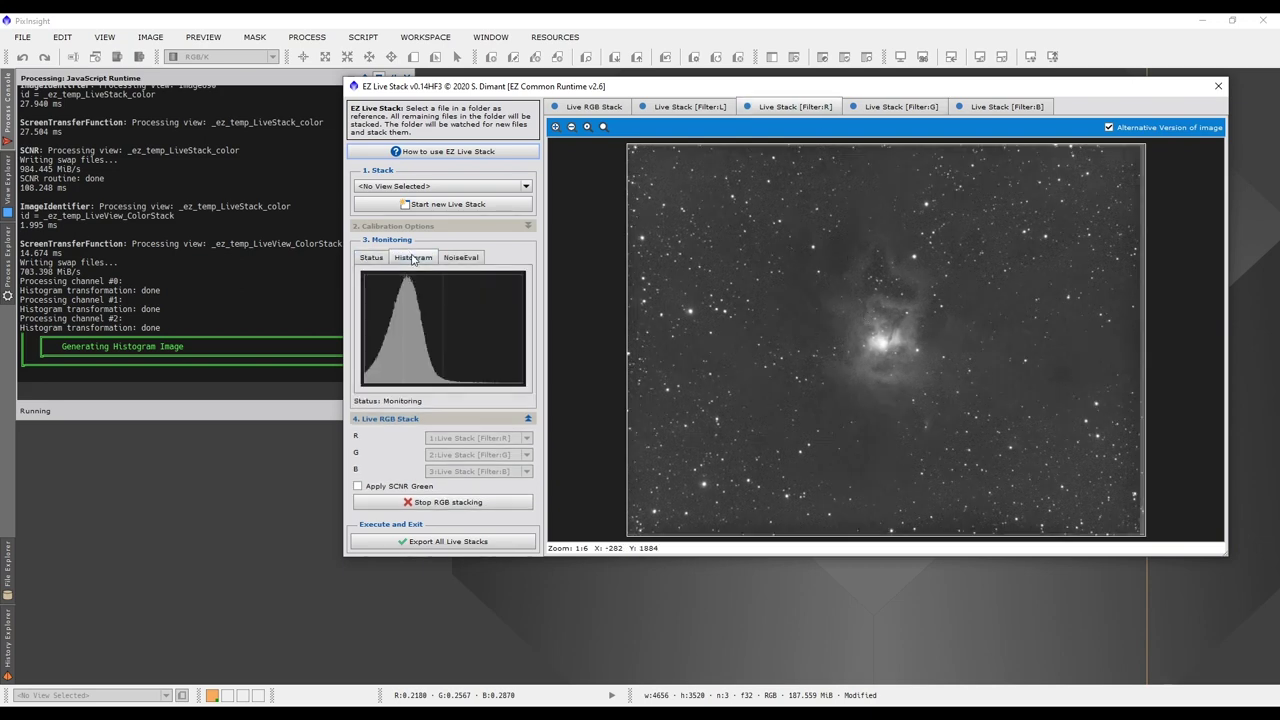
click(461, 257)
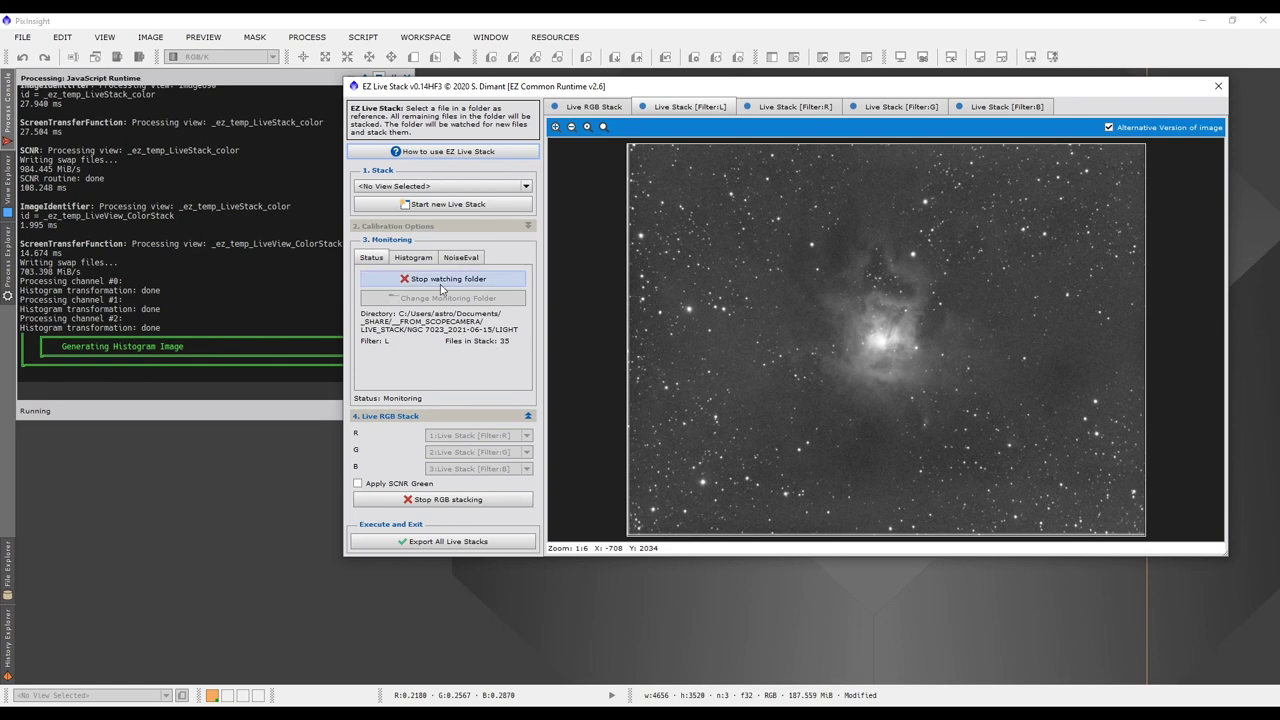
click(413, 257)
click(466, 258)
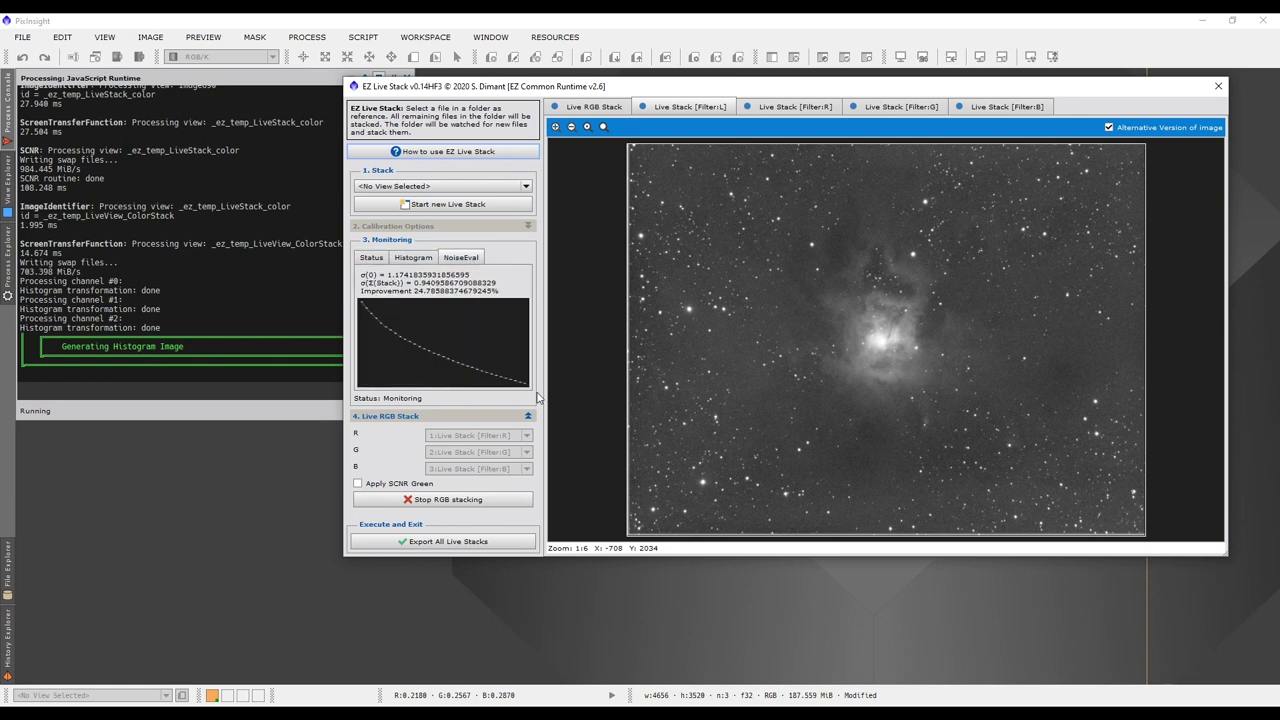
click(371, 257)
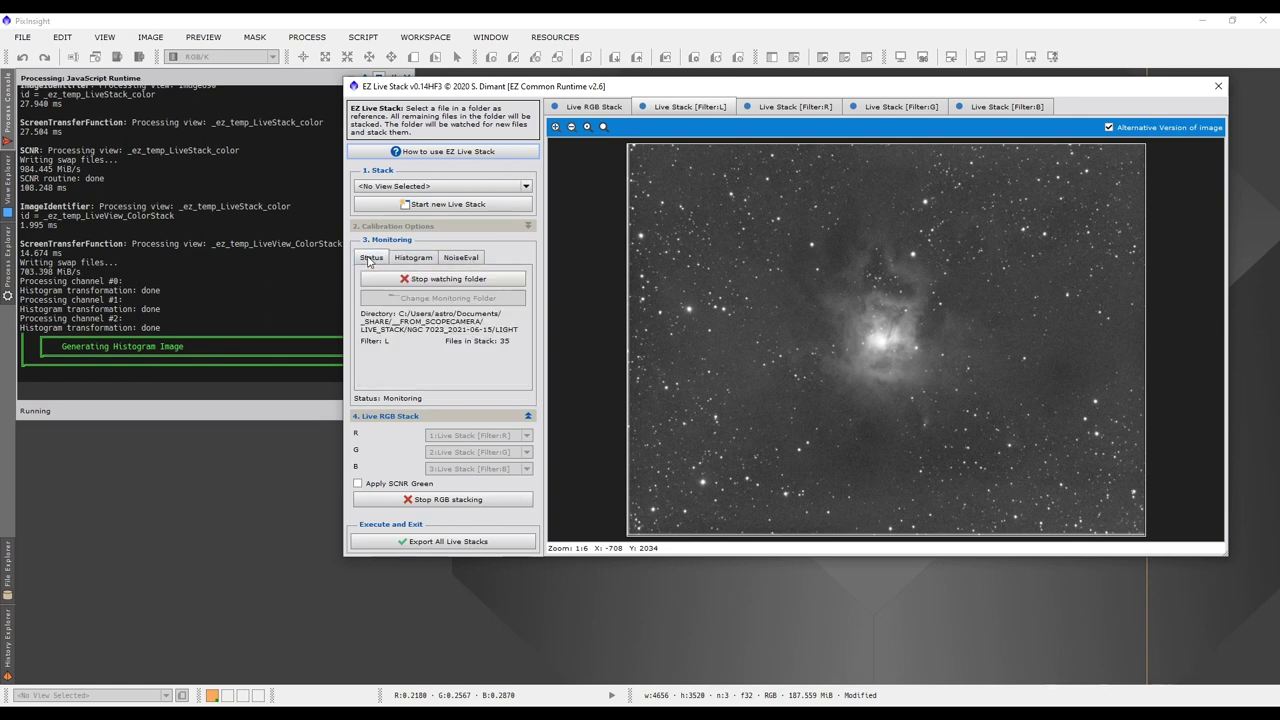
click(598, 106)
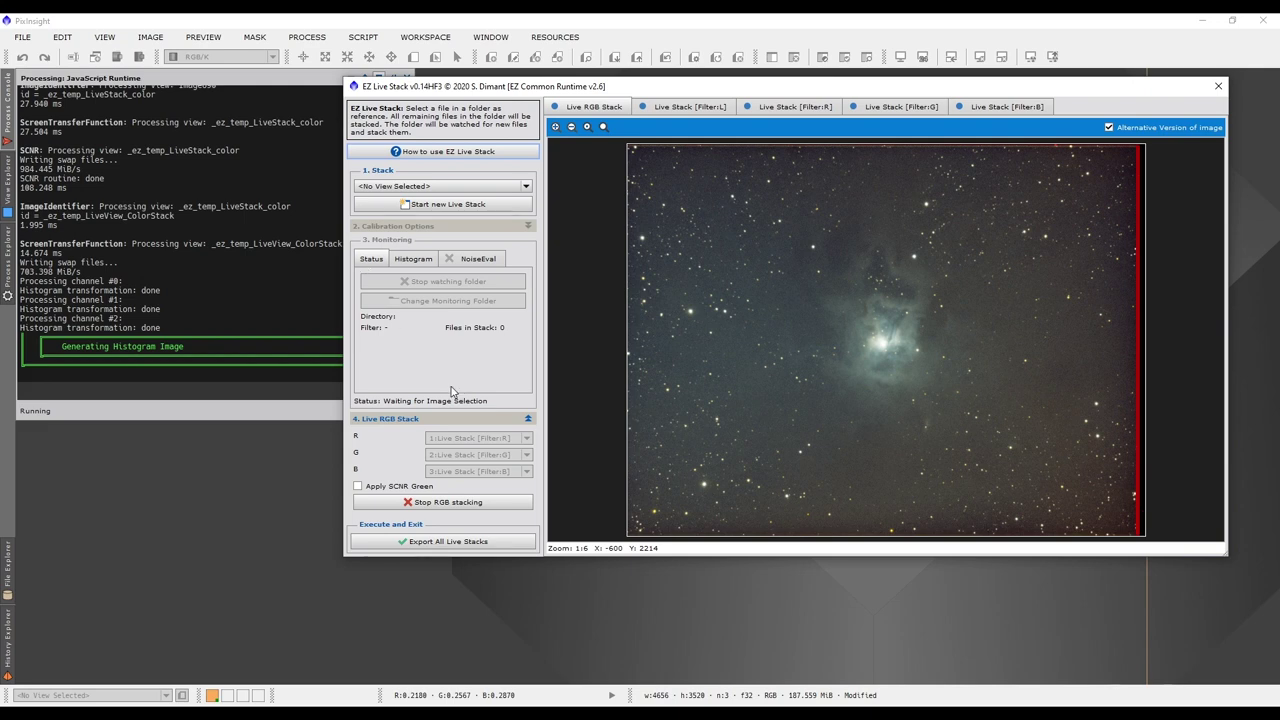
Export all four live stacks, confirm closing the script, and enlarge the R stack window.
click(444, 543)
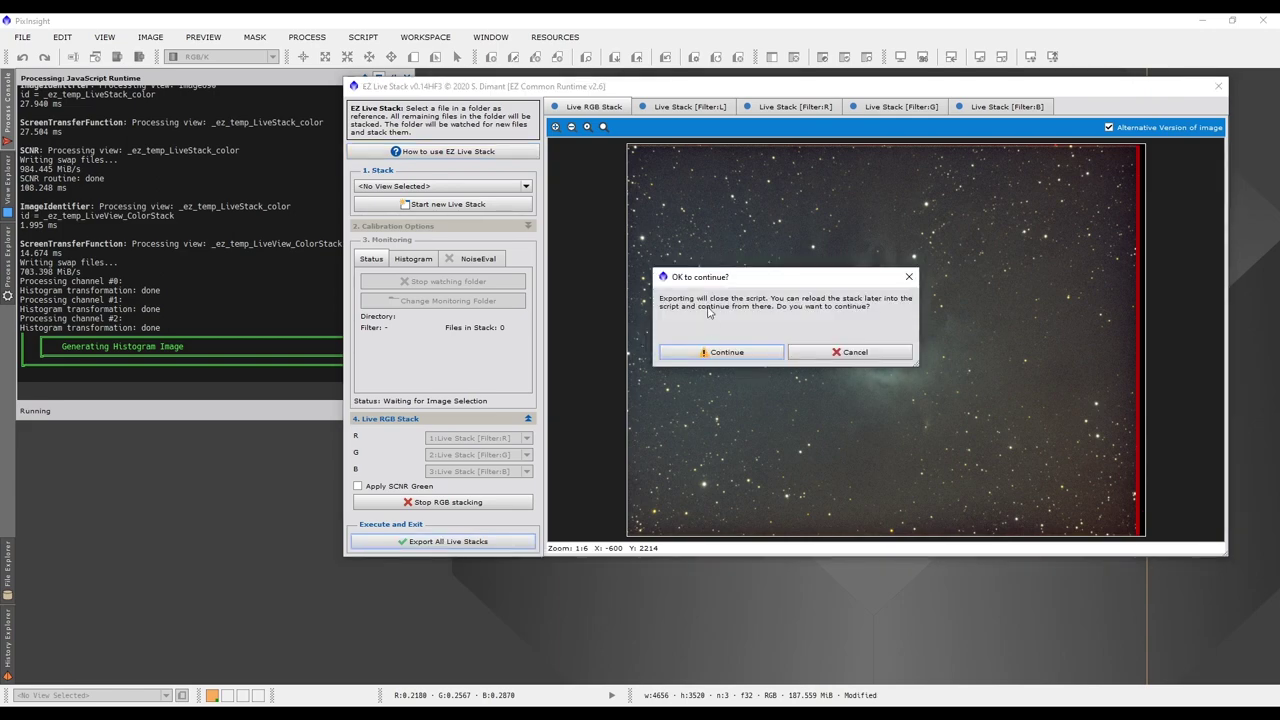
click(722, 352)
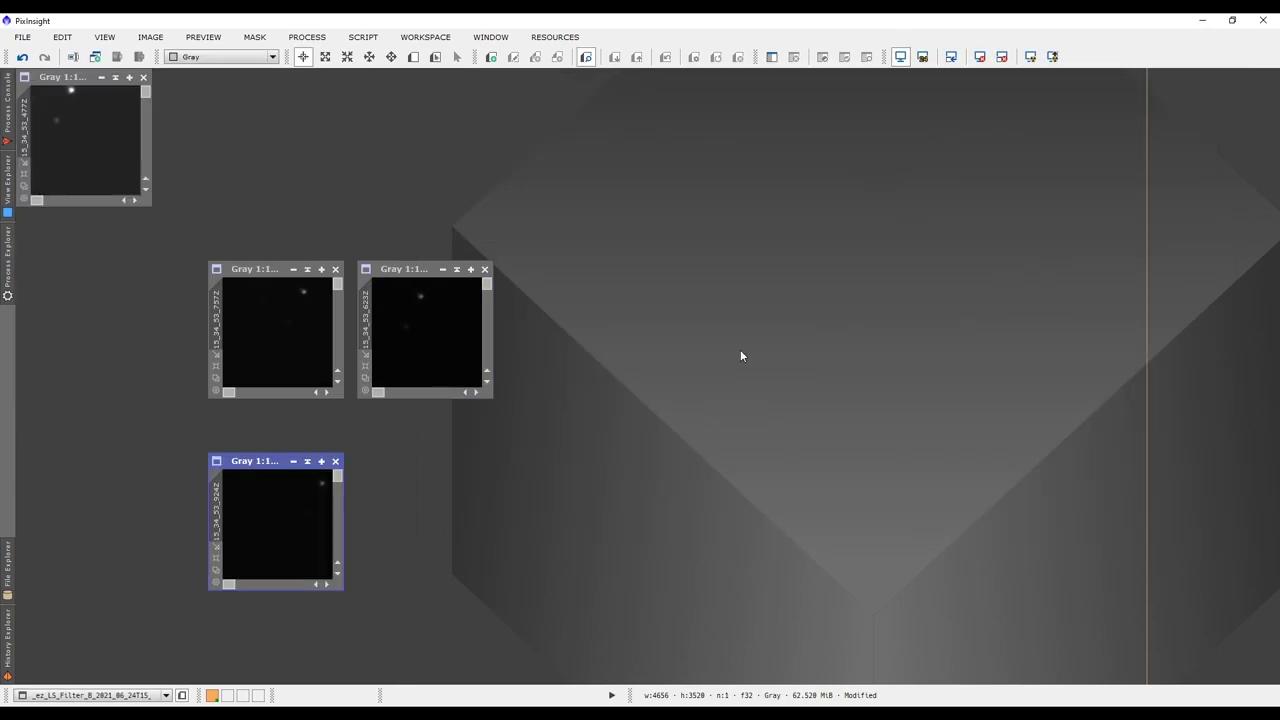
drag(490, 397, 874, 617)
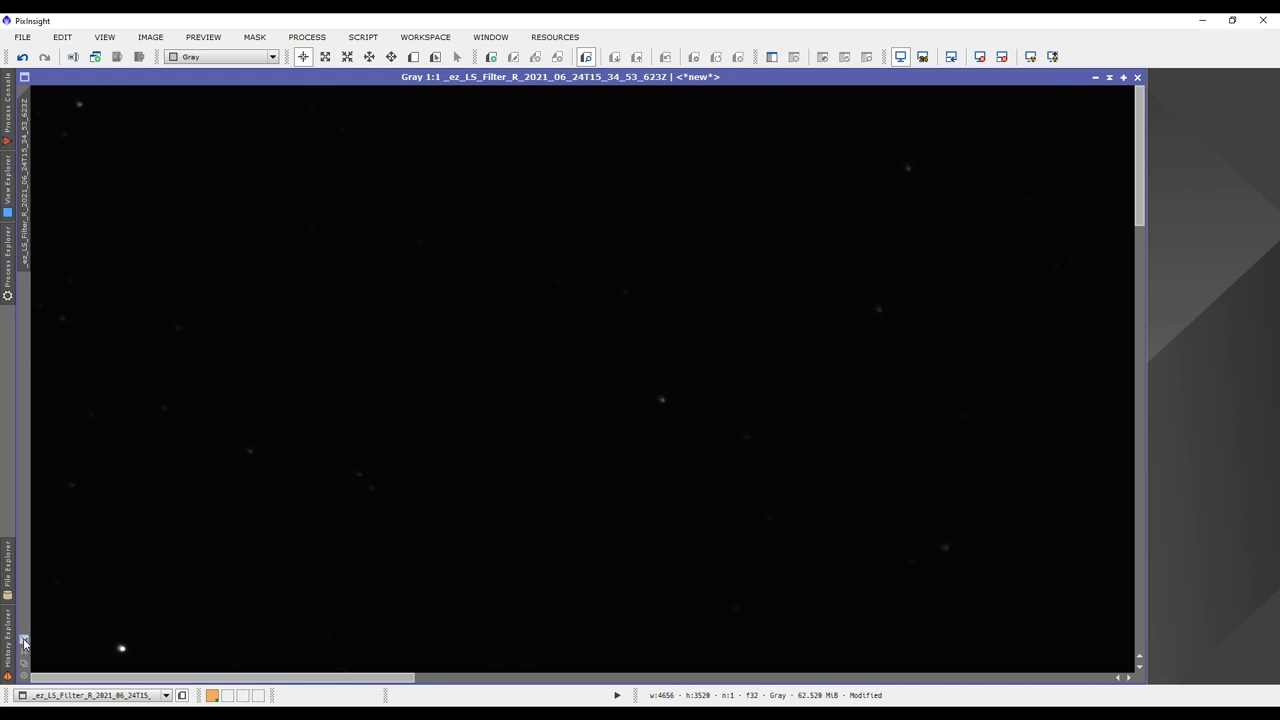
scroll(582, 539, down, 1)
Auto-stretch the R and G stack windows, resize them, and place G over R.
scroll(582, 539, down, 3)
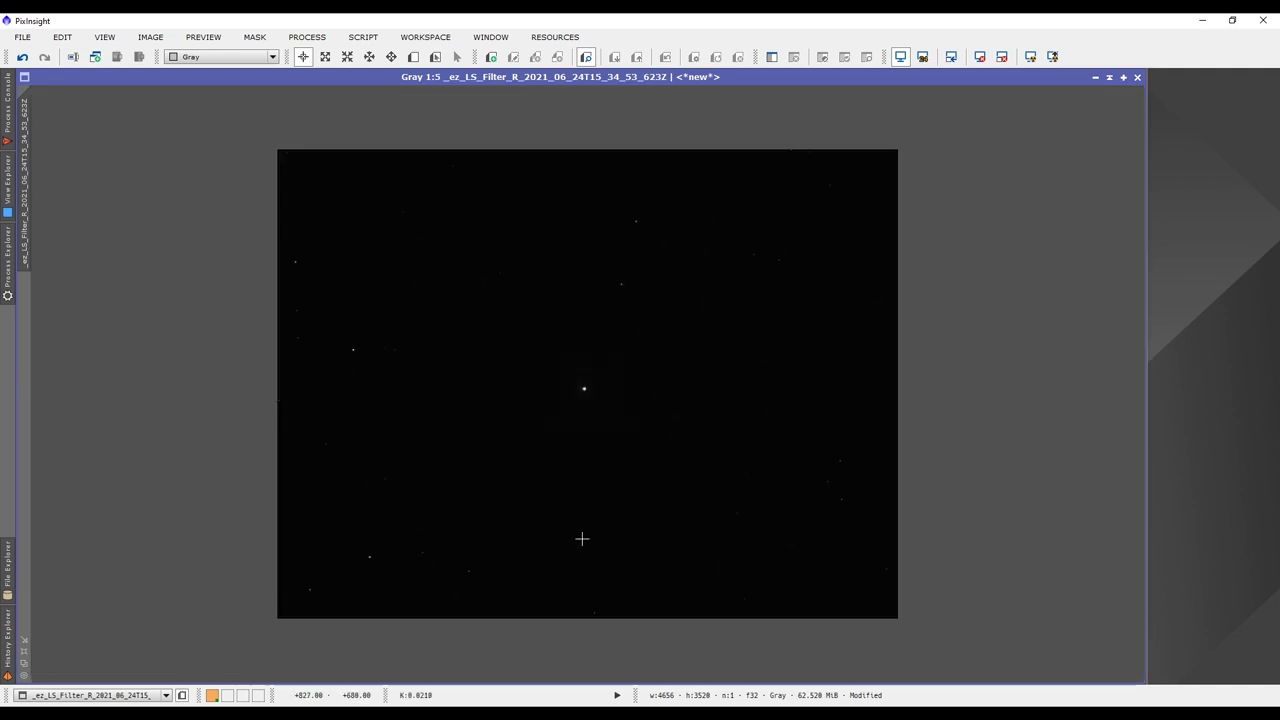
click(1031, 56)
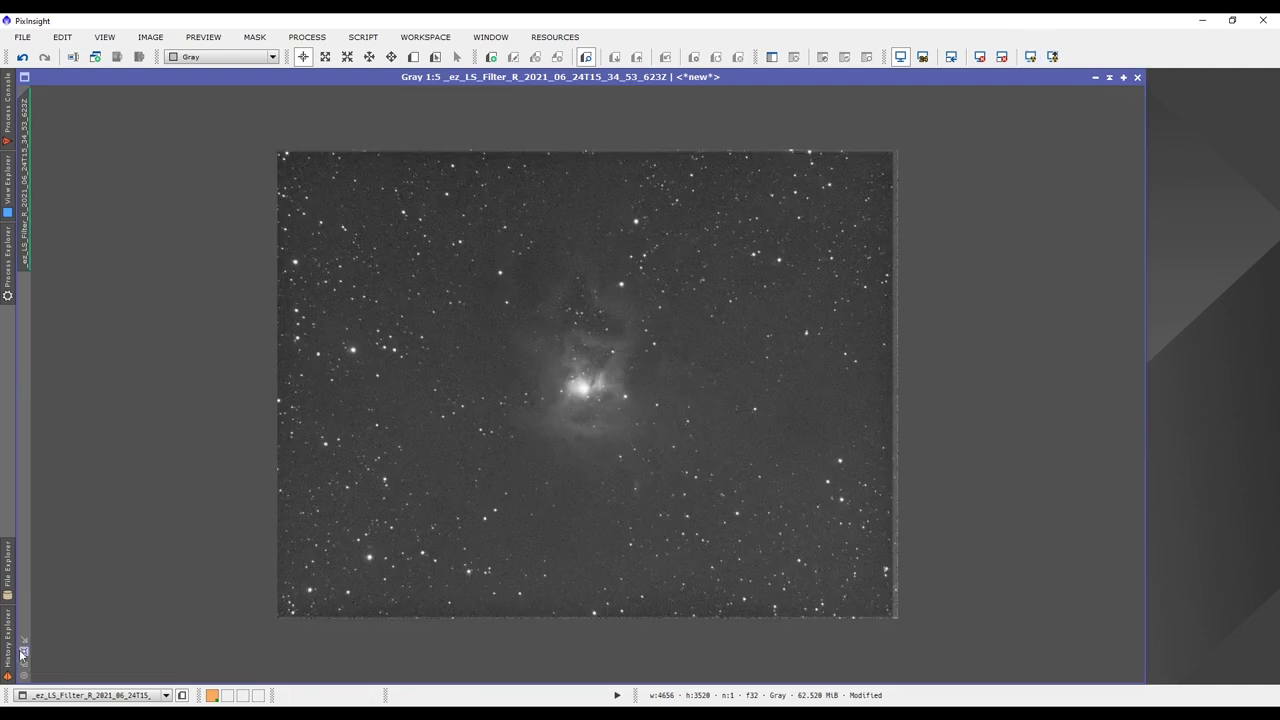
click(1123, 77)
drag(360, 75, 739, 135)
drag(410, 240, 305, 310)
click(307, 269)
click(1031, 56)
drag(665, 210, 898, 158)
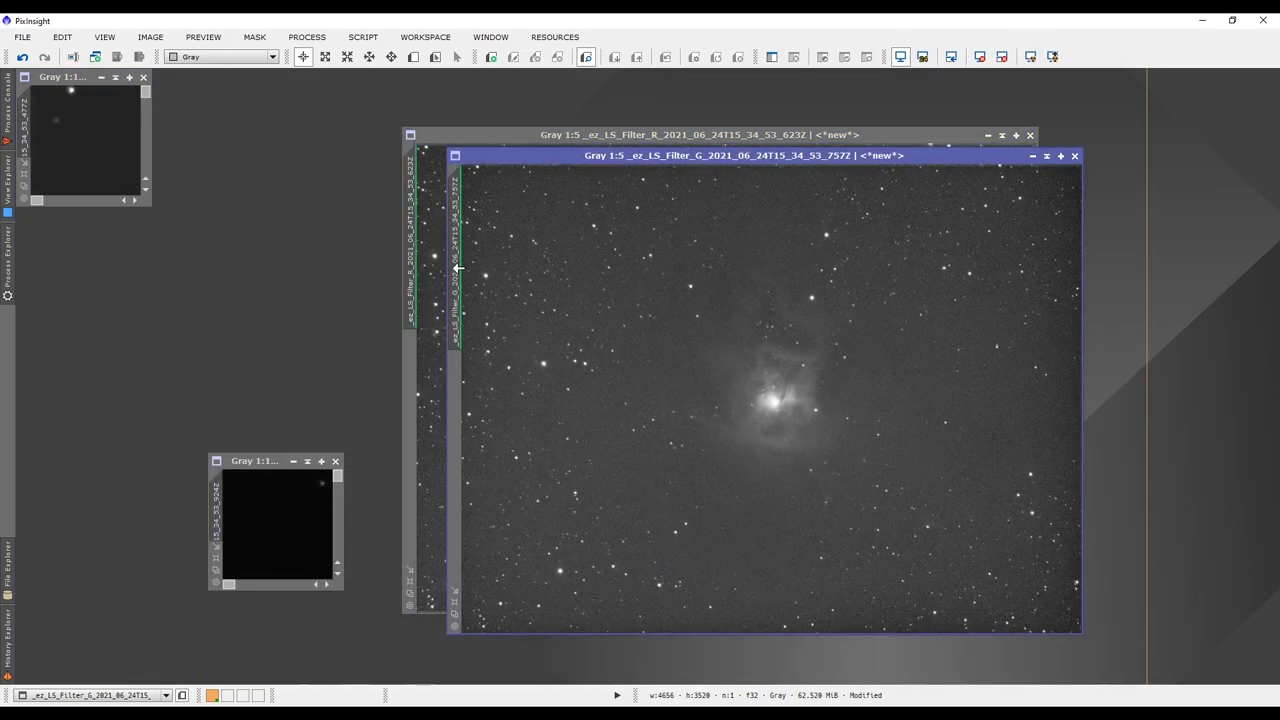
Enlarge and auto-stretch the B and L stacks, cascading them over the others.
drag(458, 268, 290, 520)
drag(463, 200, 738, 167)
click(1031, 56)
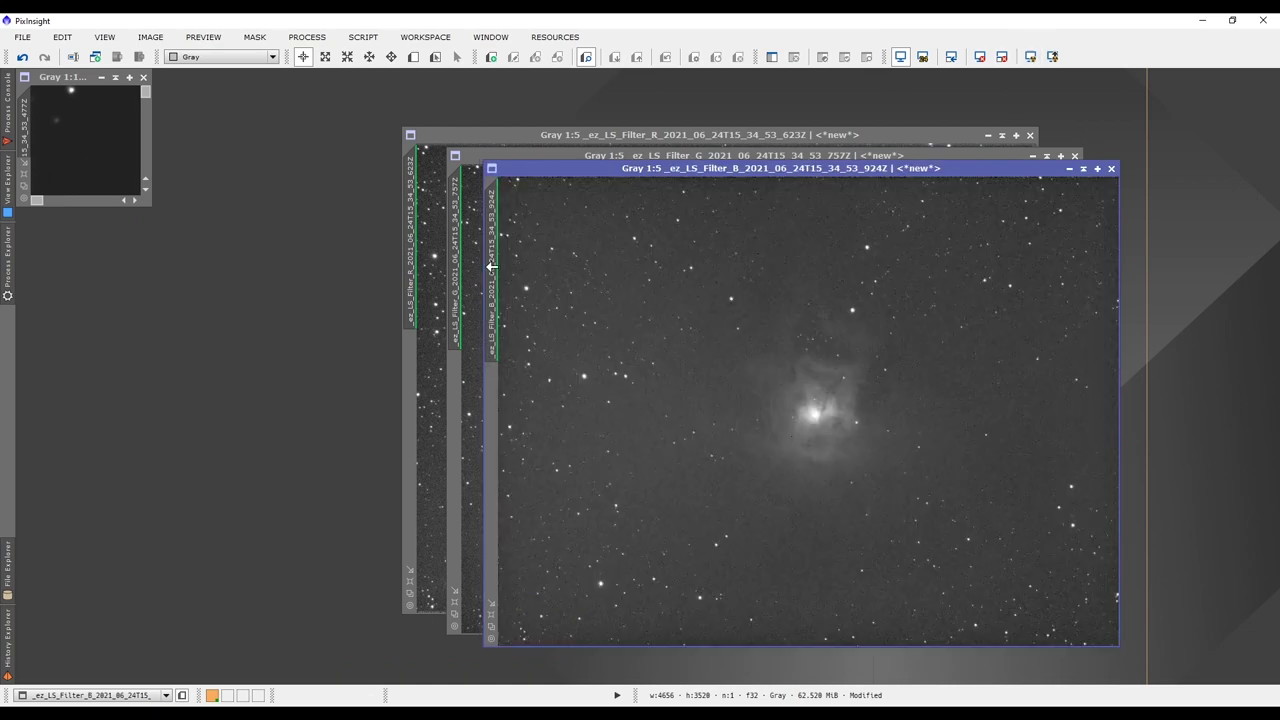
drag(250, 68, 744, 194)
key(ctrl+a)
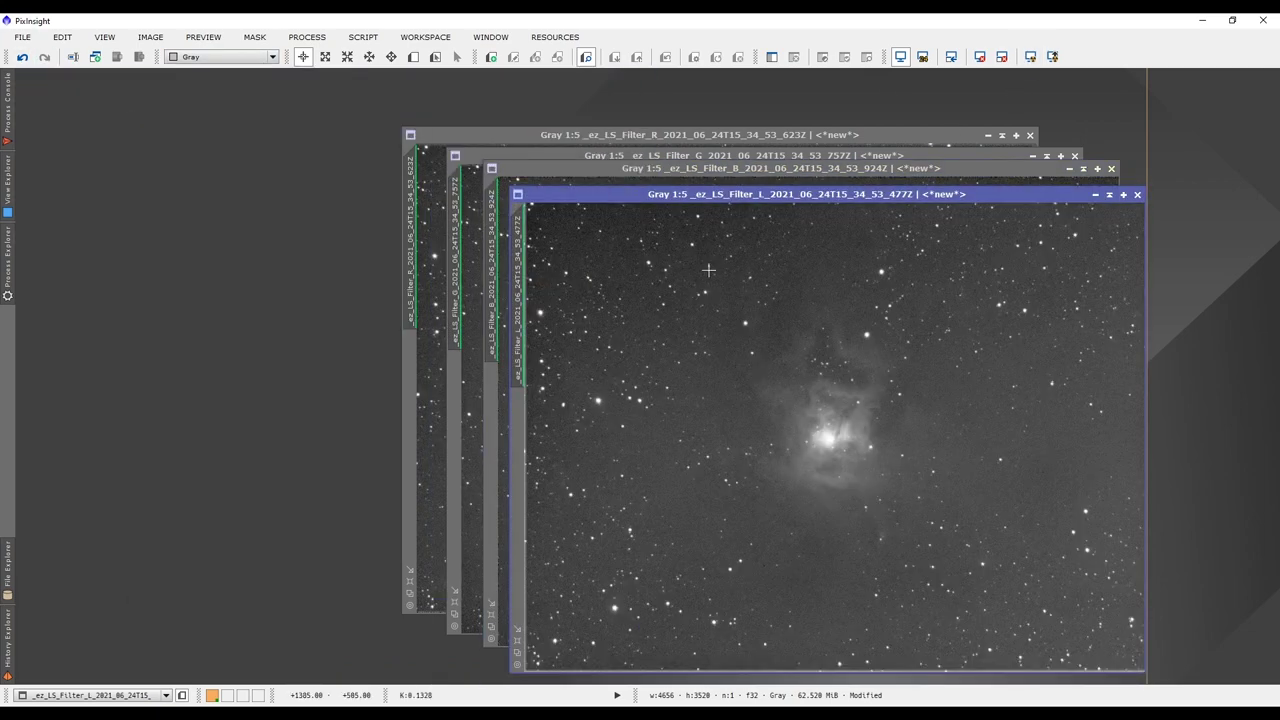
Save the L stack as XISF in LIVE_STACK and close its window.
click(22, 37)
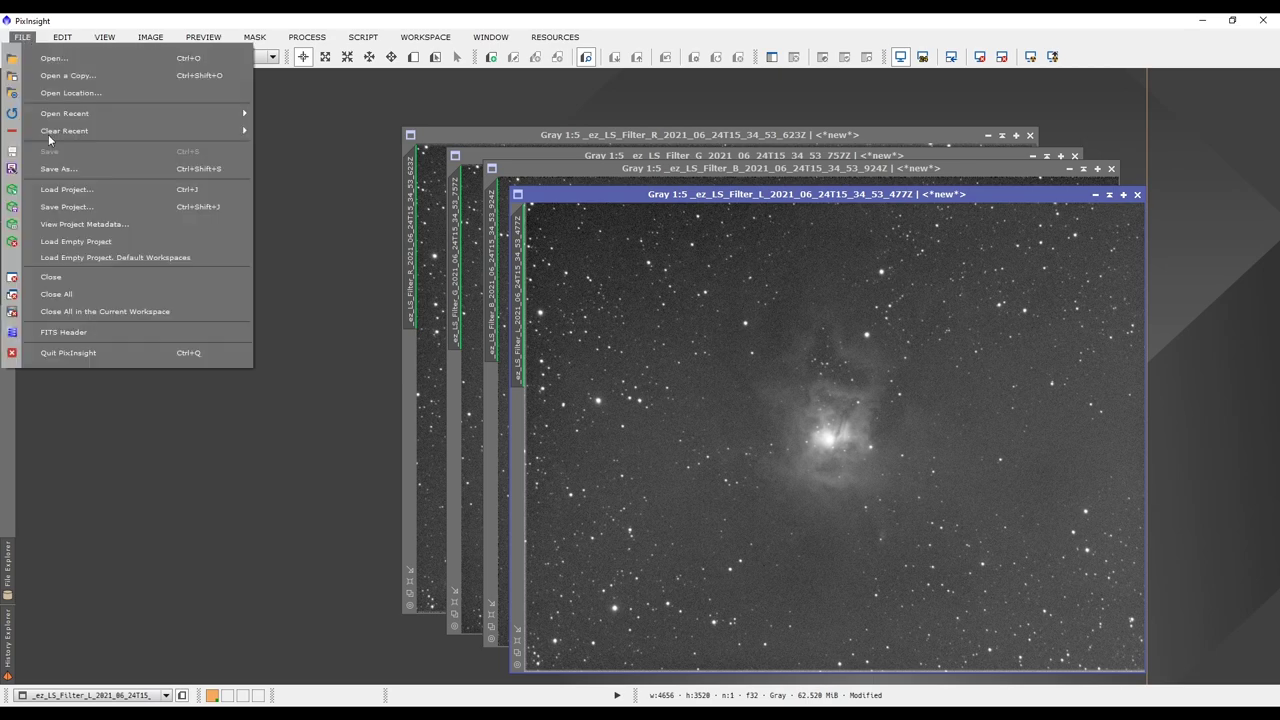
click(40, 163)
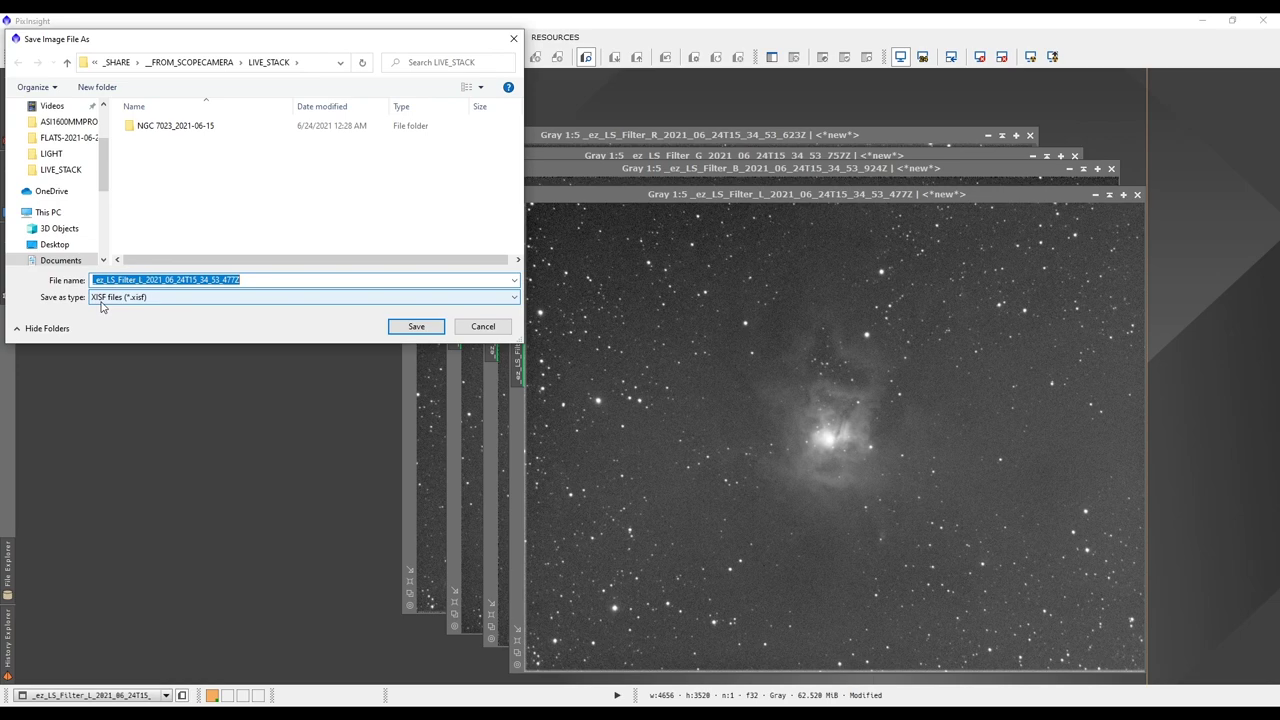
click(416, 326)
click(666, 519)
click(1137, 194)
Save the B stack as XISF in LIVE_STACK and close its window.
click(22, 37)
click(58, 168)
click(416, 326)
click(666, 519)
click(1111, 168)
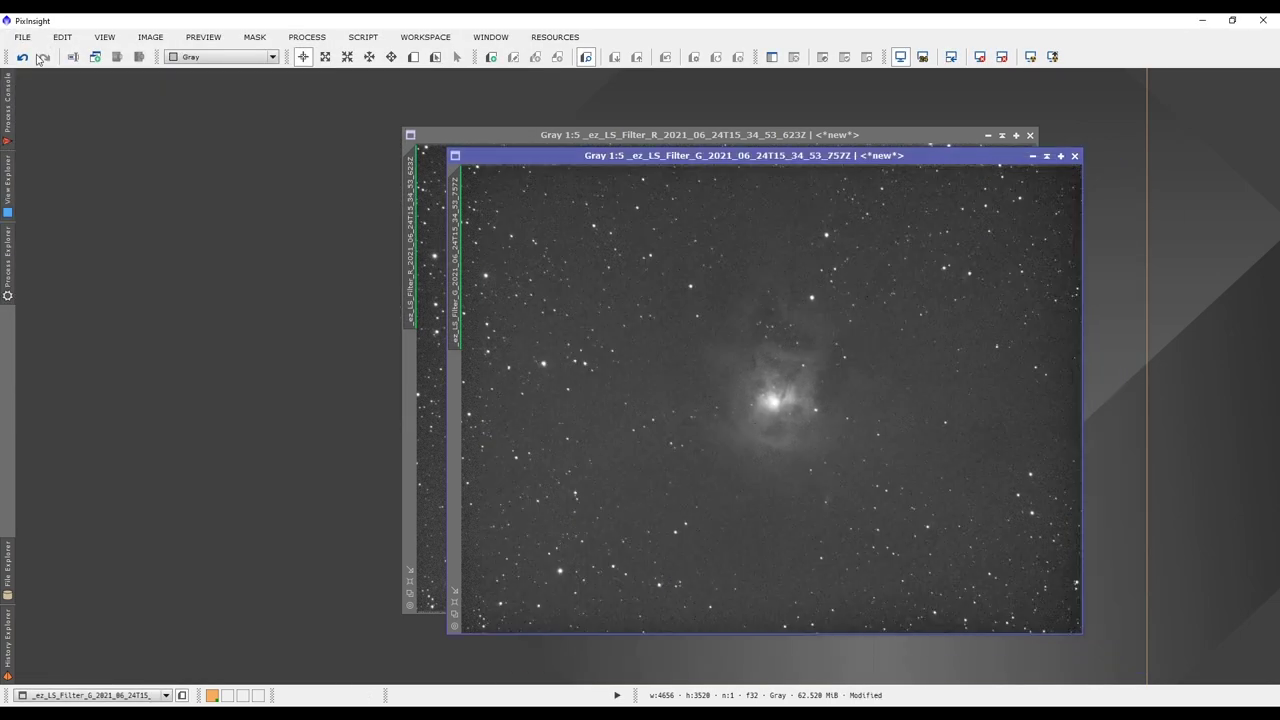
Save the G stack as XISF in LIVE_STACK and close its window.
click(22, 37)
click(58, 168)
click(441, 331)
click(666, 519)
click(1074, 155)
Save the R stack as XISF, close its window, and quit PixInsight.
click(22, 37)
click(58, 168)
click(416, 326)
click(669, 514)
click(1030, 135)
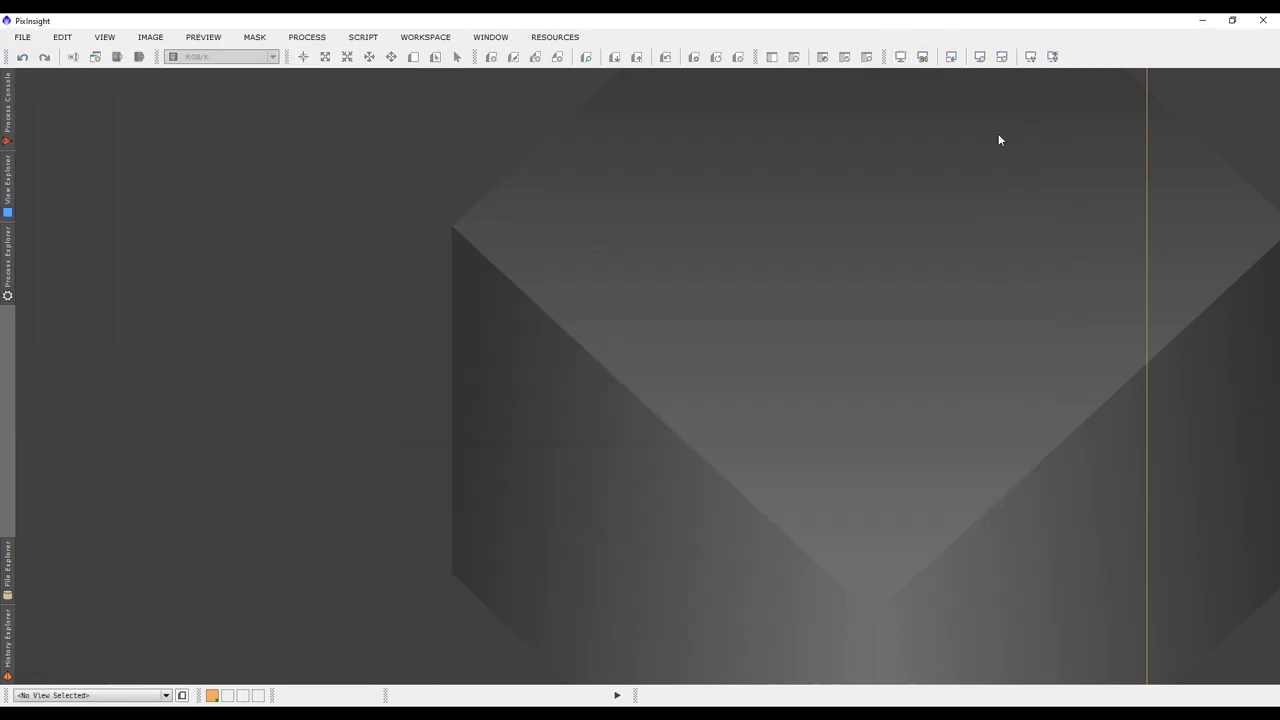
click(1263, 25)
Confirm exiting PixInsight, open NGC 7023_2021-06-16\LIGHT in File Explorer, and relaunch PixInsight.
click(608, 384)
click(610, 391)
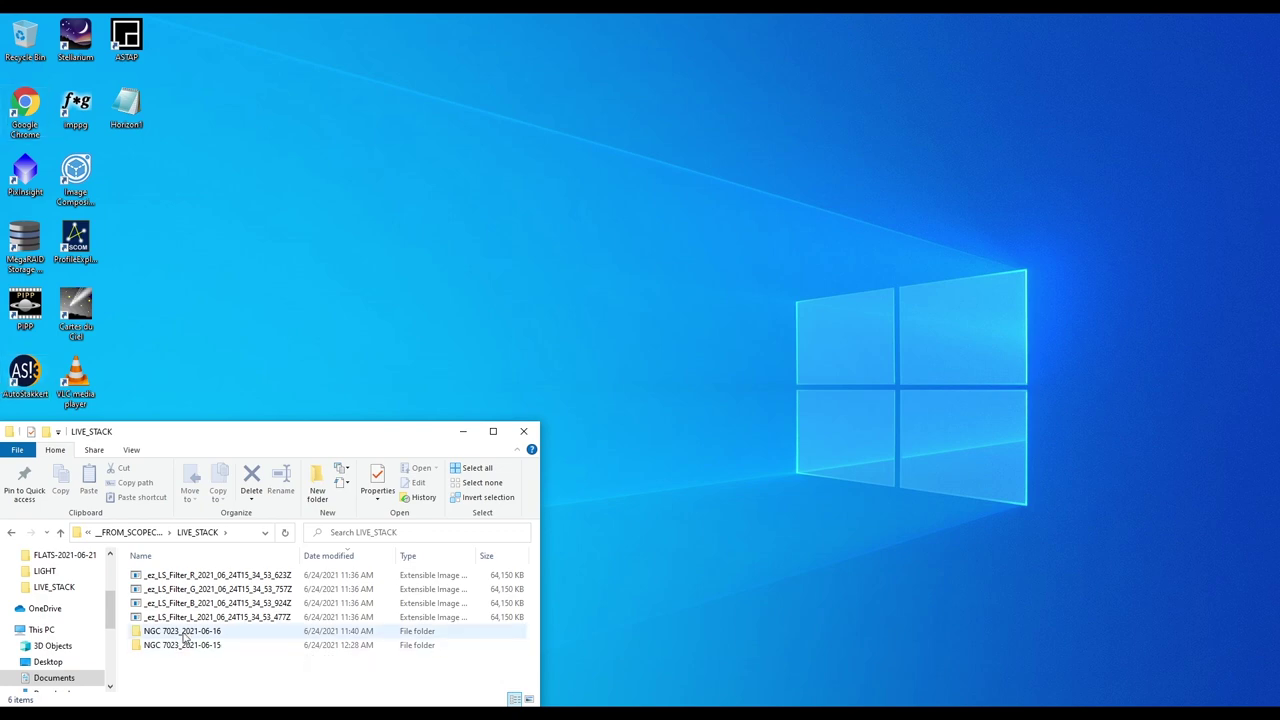
double_click(184, 638)
double_click(148, 578)
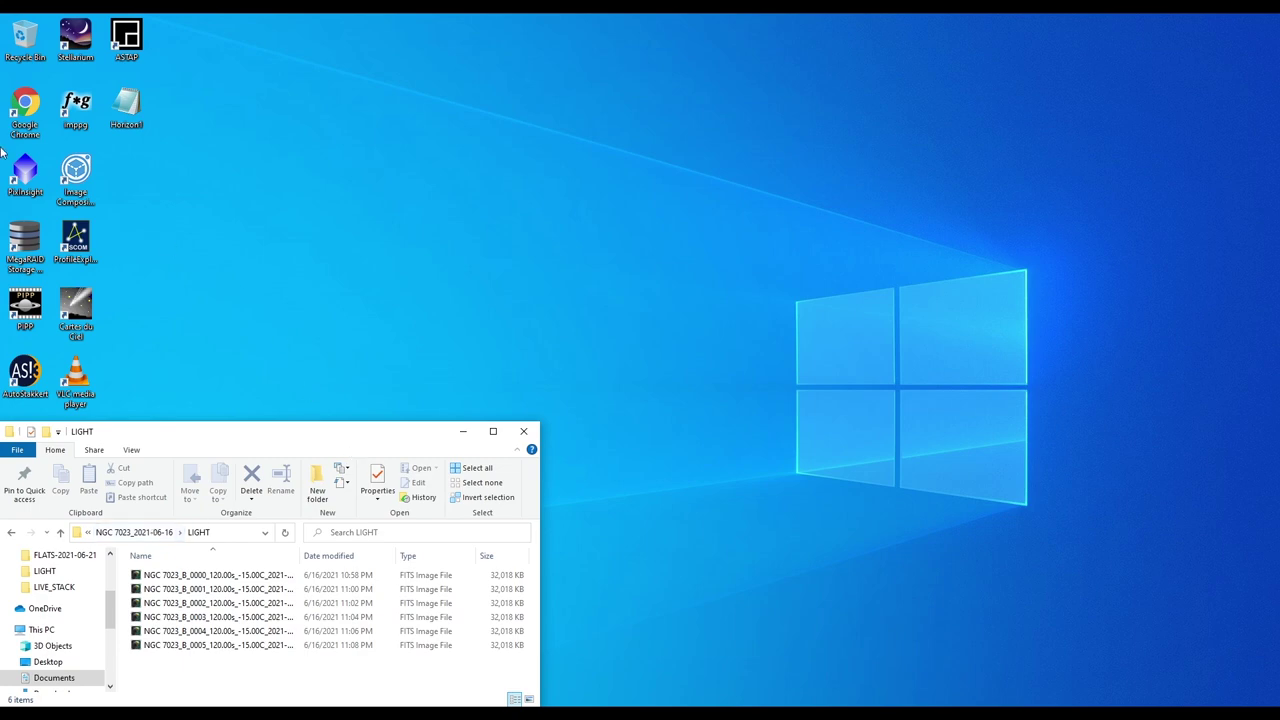
double_click(25, 172)
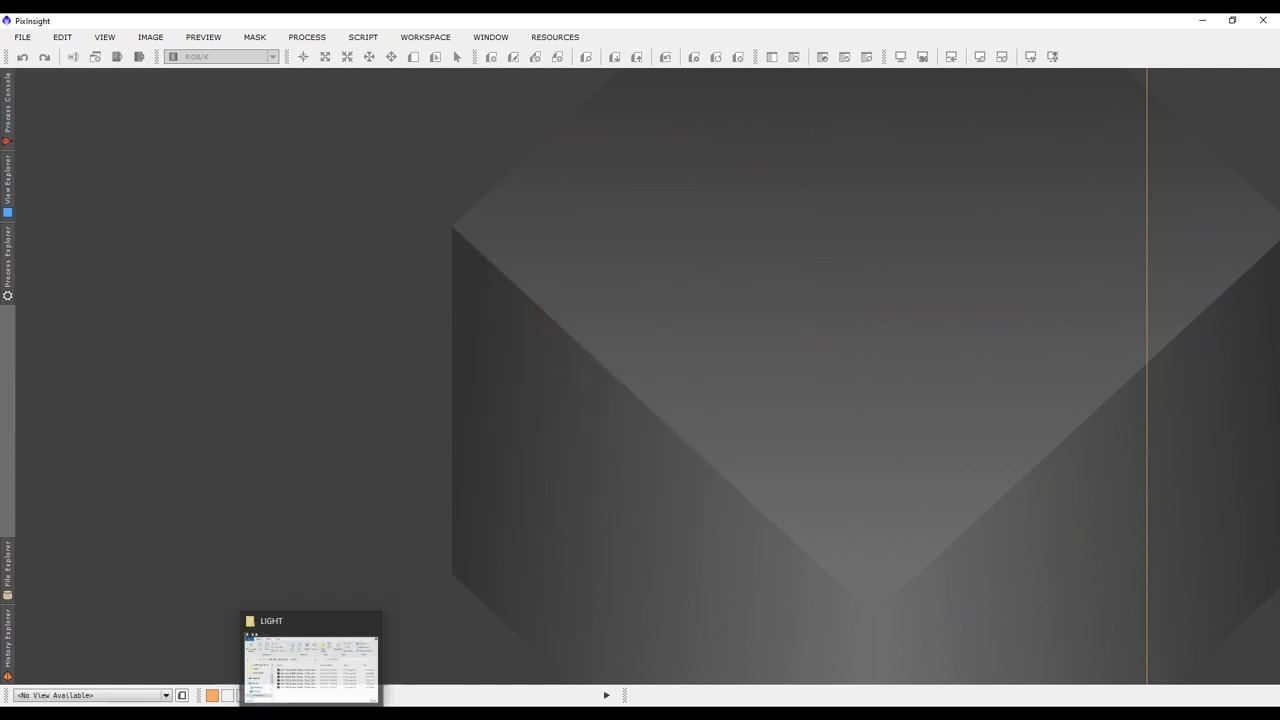
Drag the four _ez_LS_Filter XISF files from LIVE_STACK into PixInsight.
click(310, 662)
click(132, 533)
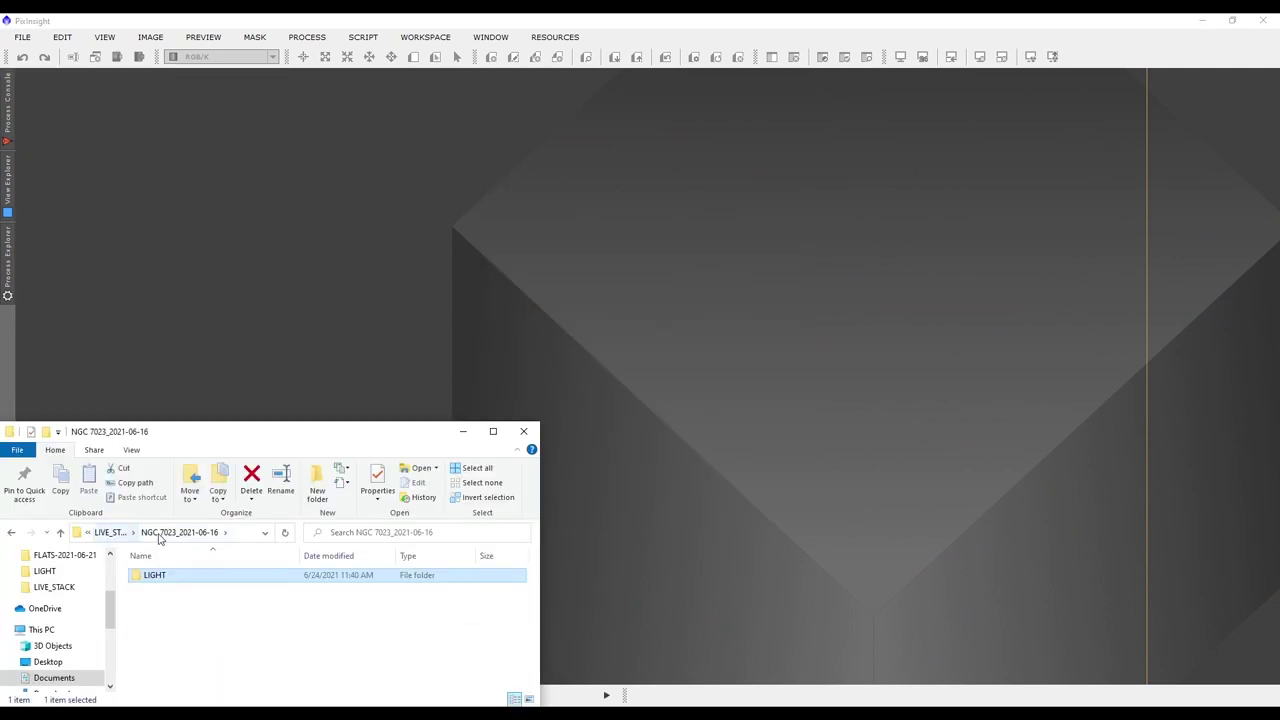
click(114, 533)
click(197, 577)
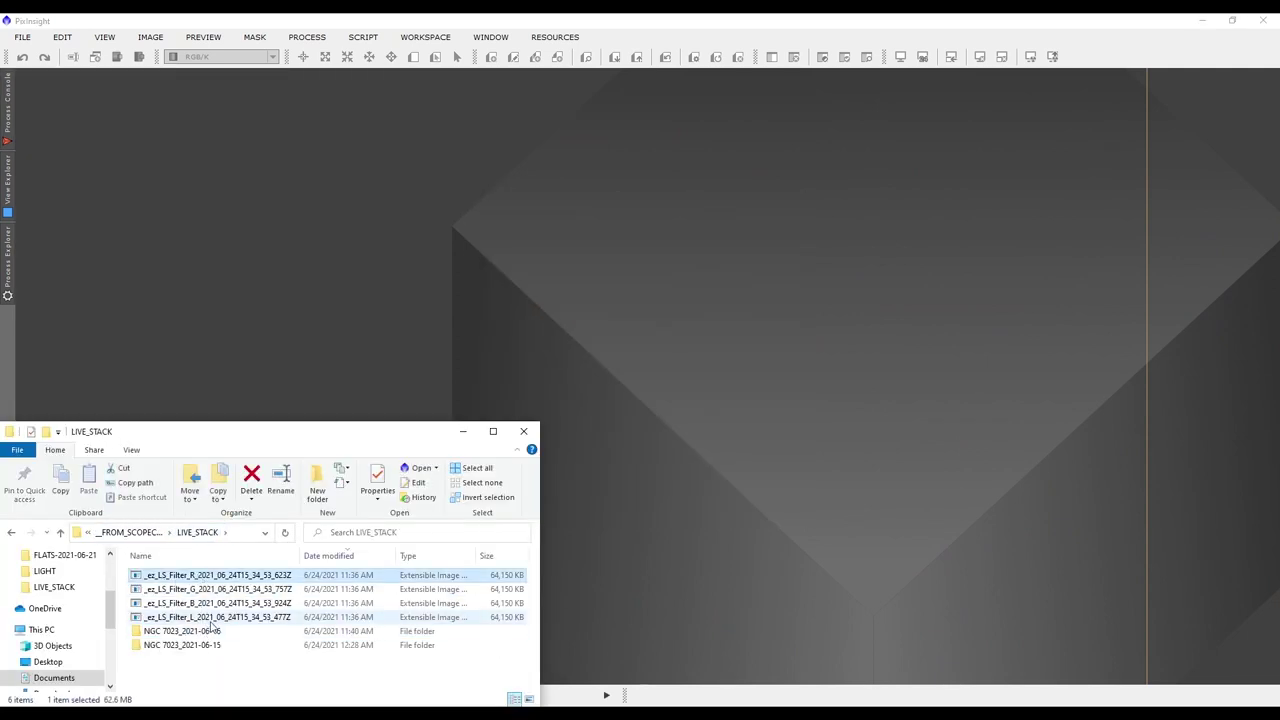
shift+click(213, 617)
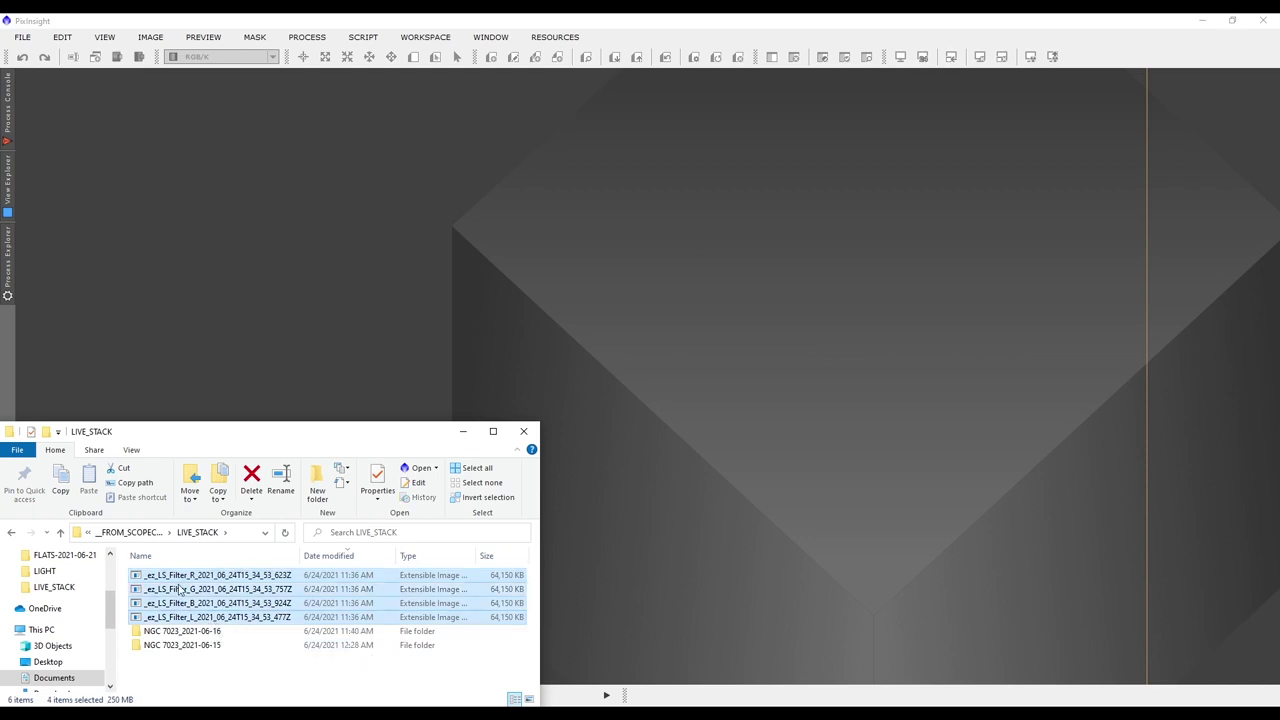
drag(178, 575, 189, 268)
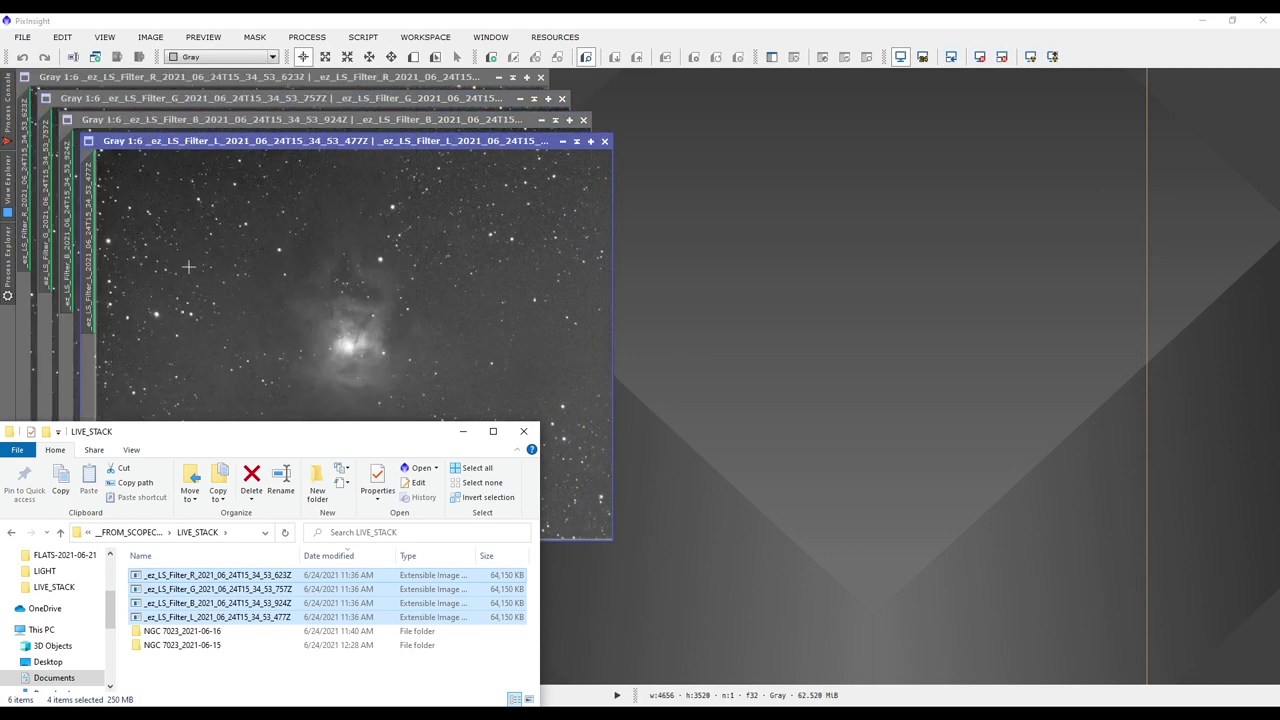
Launch EZ Live Stack from the EZ Processing Suite and resume from the _ez_LS_Filter_B view.
click(363, 37)
mouse_move(399, 118)
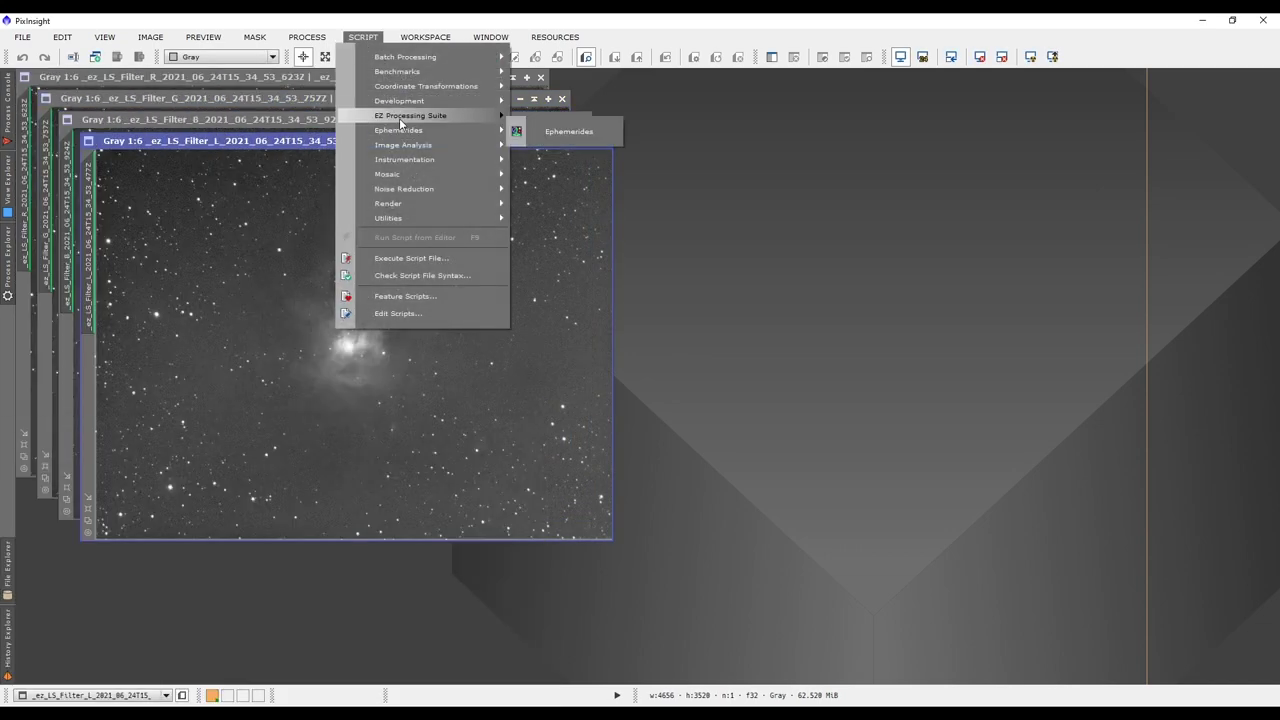
click(580, 169)
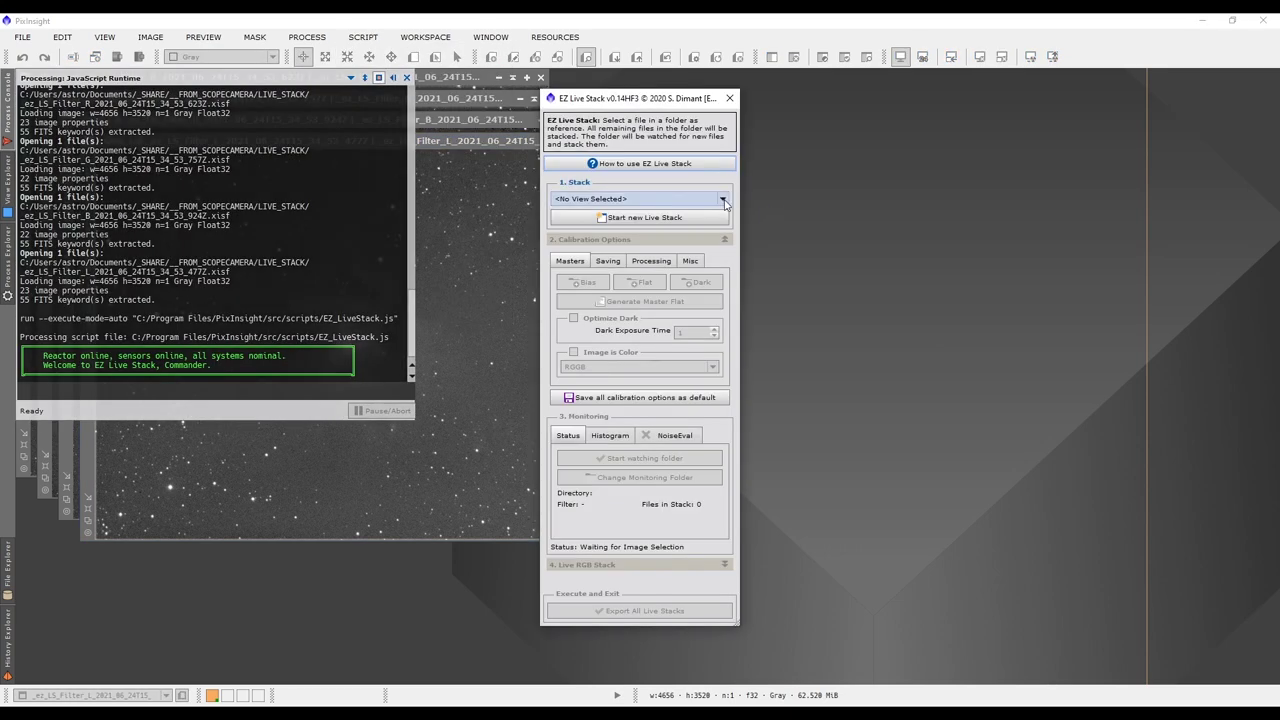
click(723, 200)
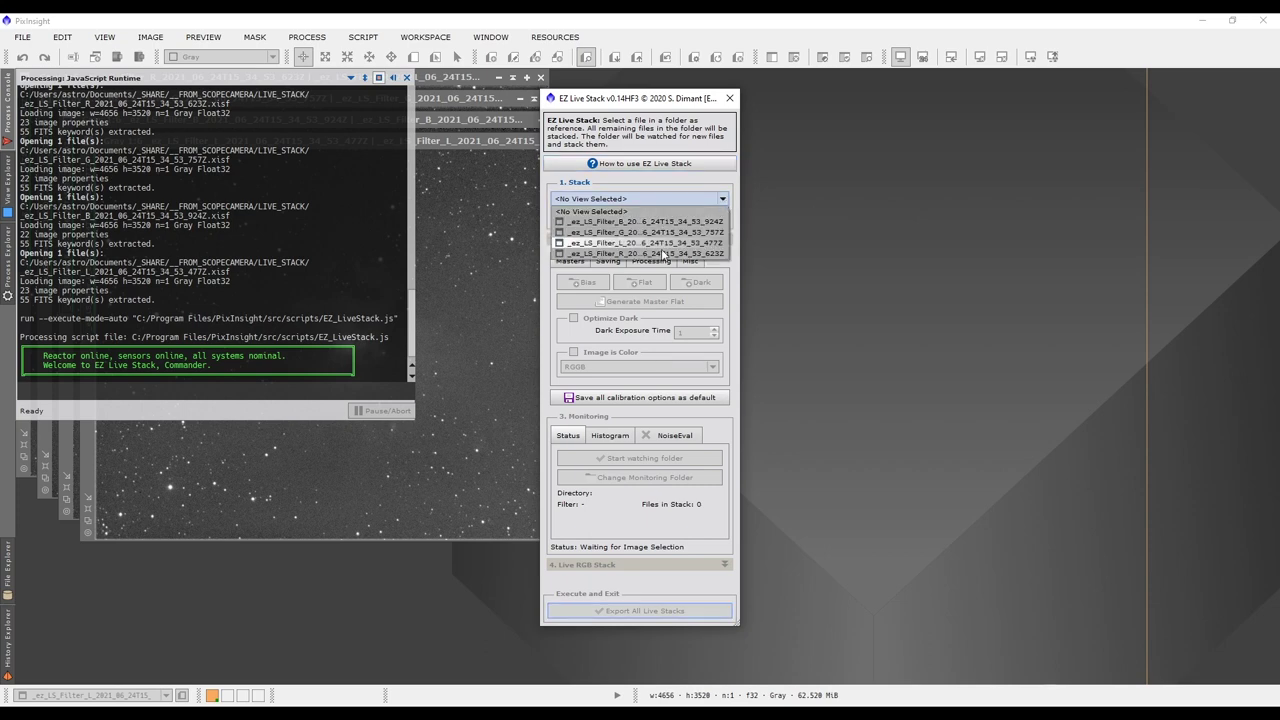
click(657, 221)
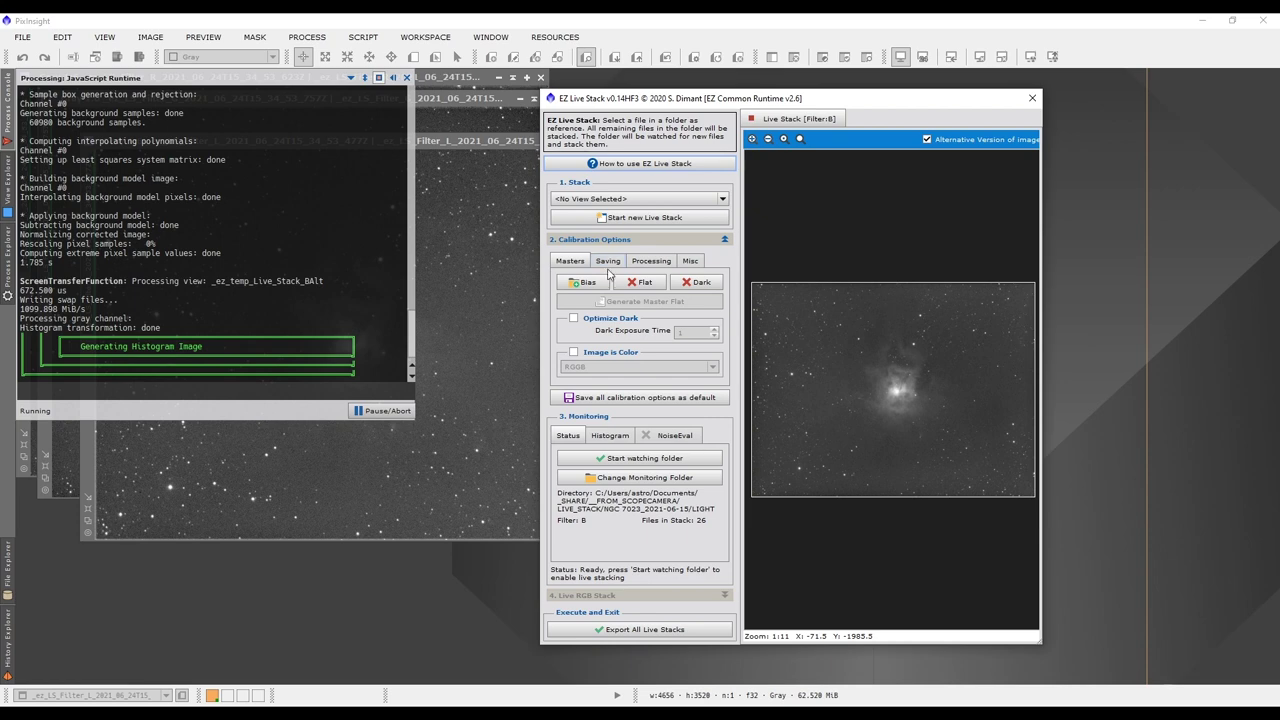
Review Processing and Masters, then set the monitoring folder to NGC 7023_2021-06-16\LIGHT.
click(651, 262)
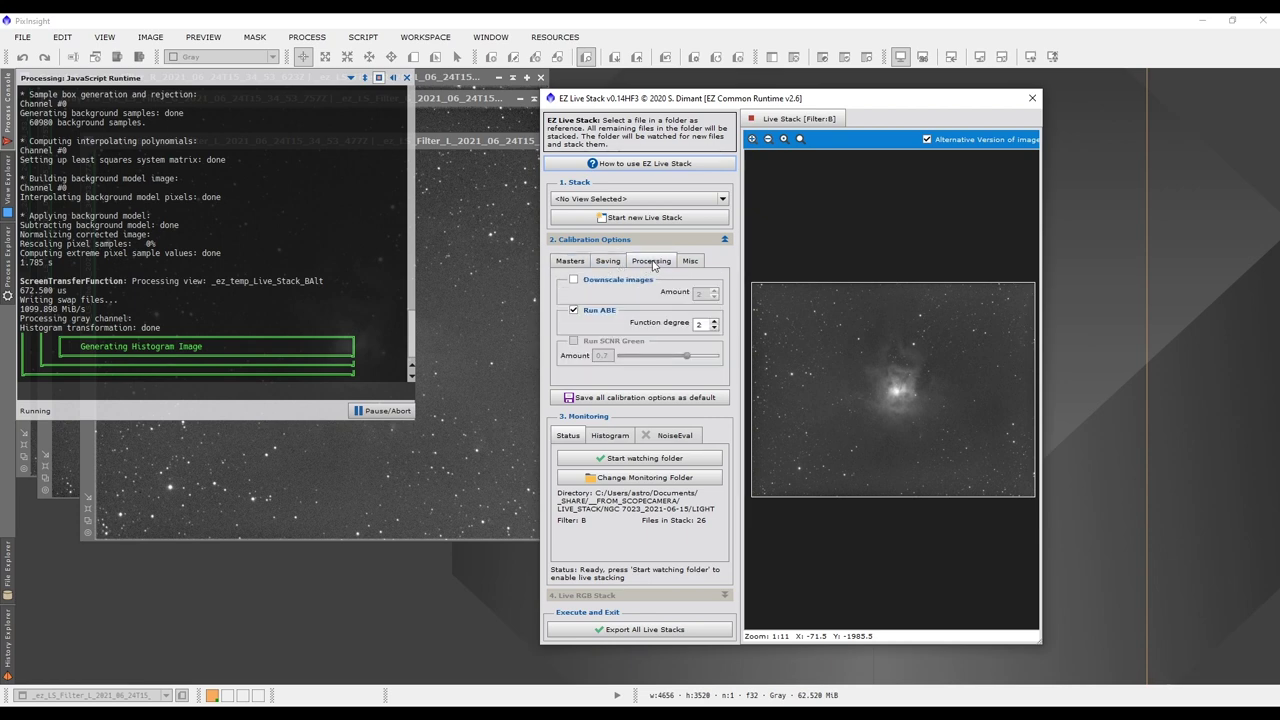
click(572, 261)
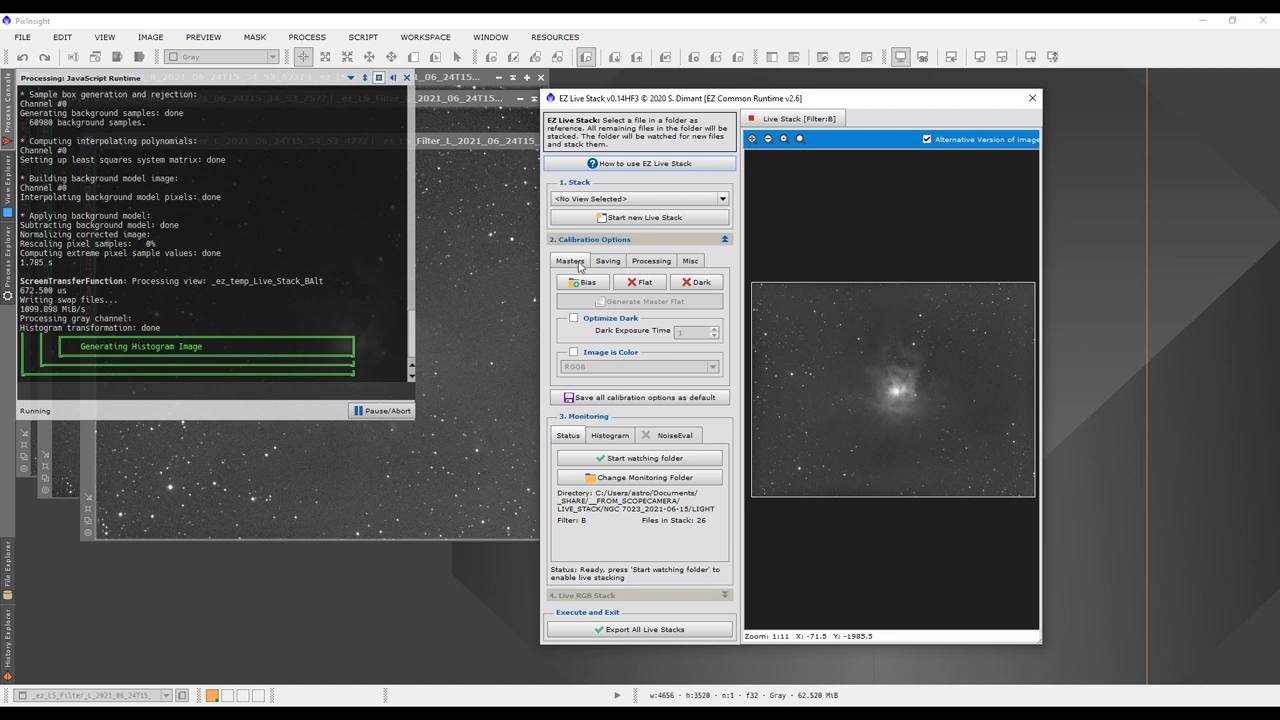
click(641, 480)
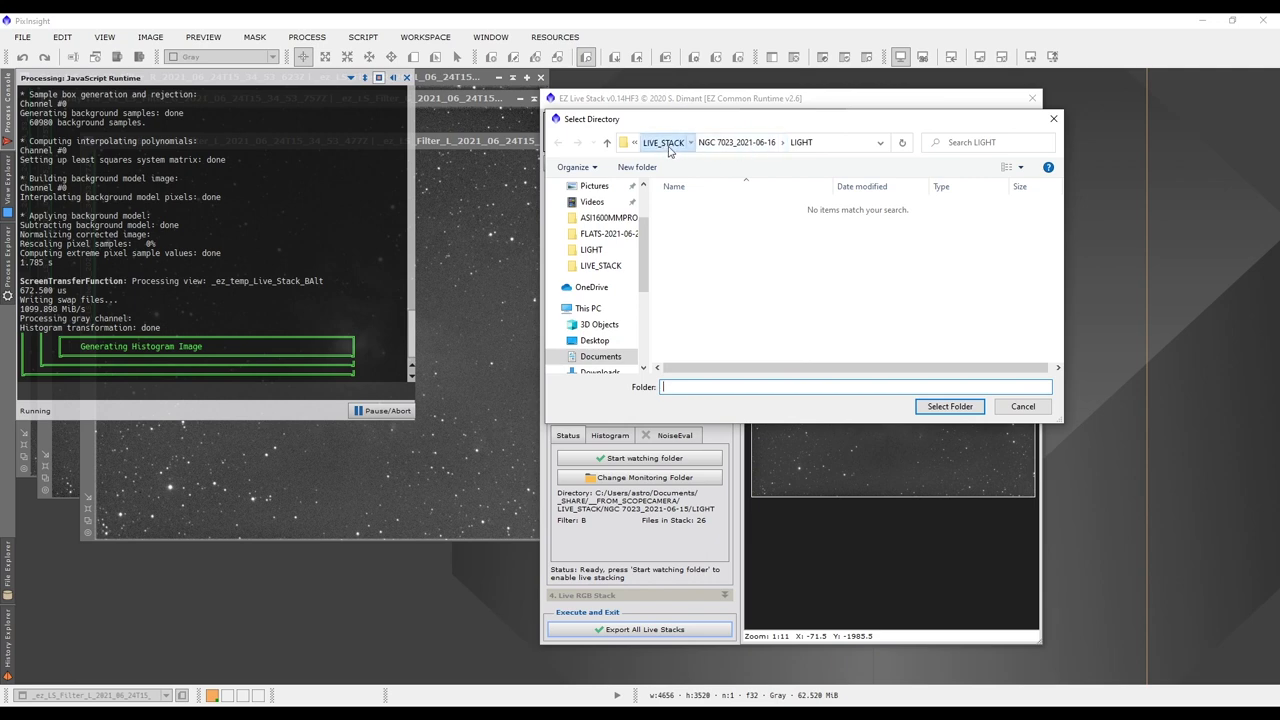
click(668, 143)
double_click(740, 229)
double_click(686, 206)
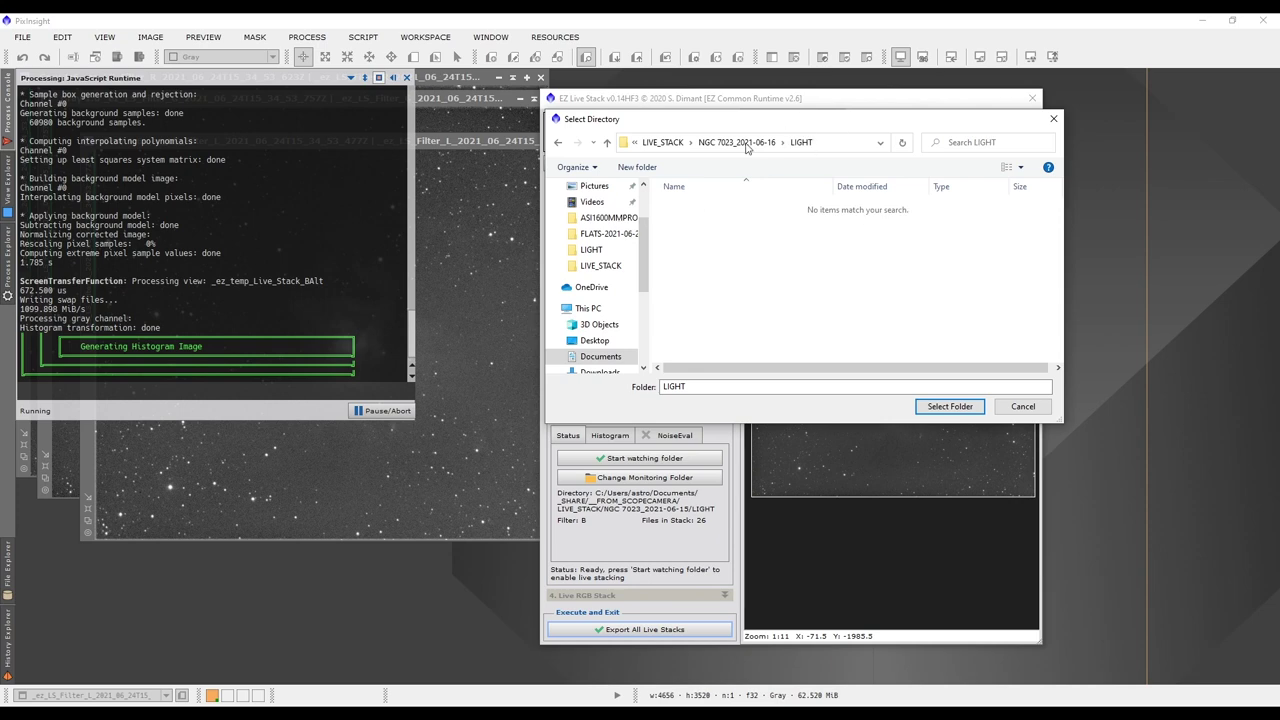
click(949, 406)
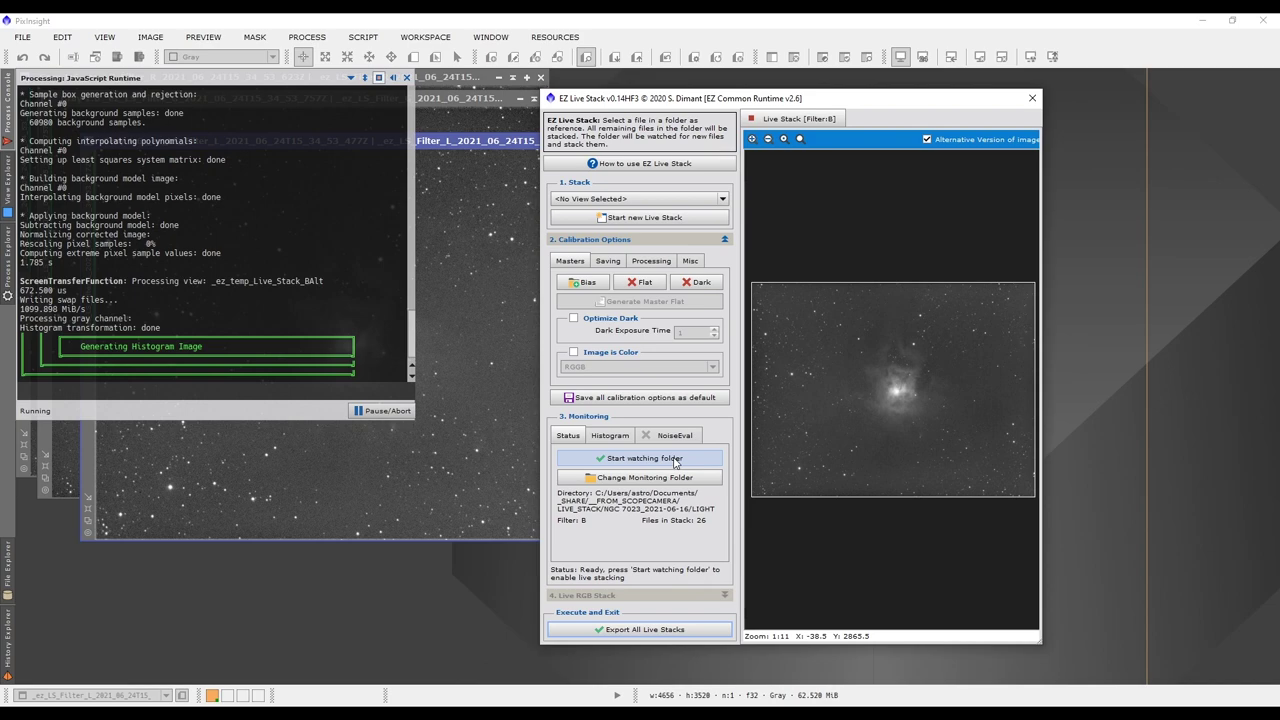
Start watching for blue frames, then resume the G stack watching the 2021-06-16 LIGHT folder.
click(674, 459)
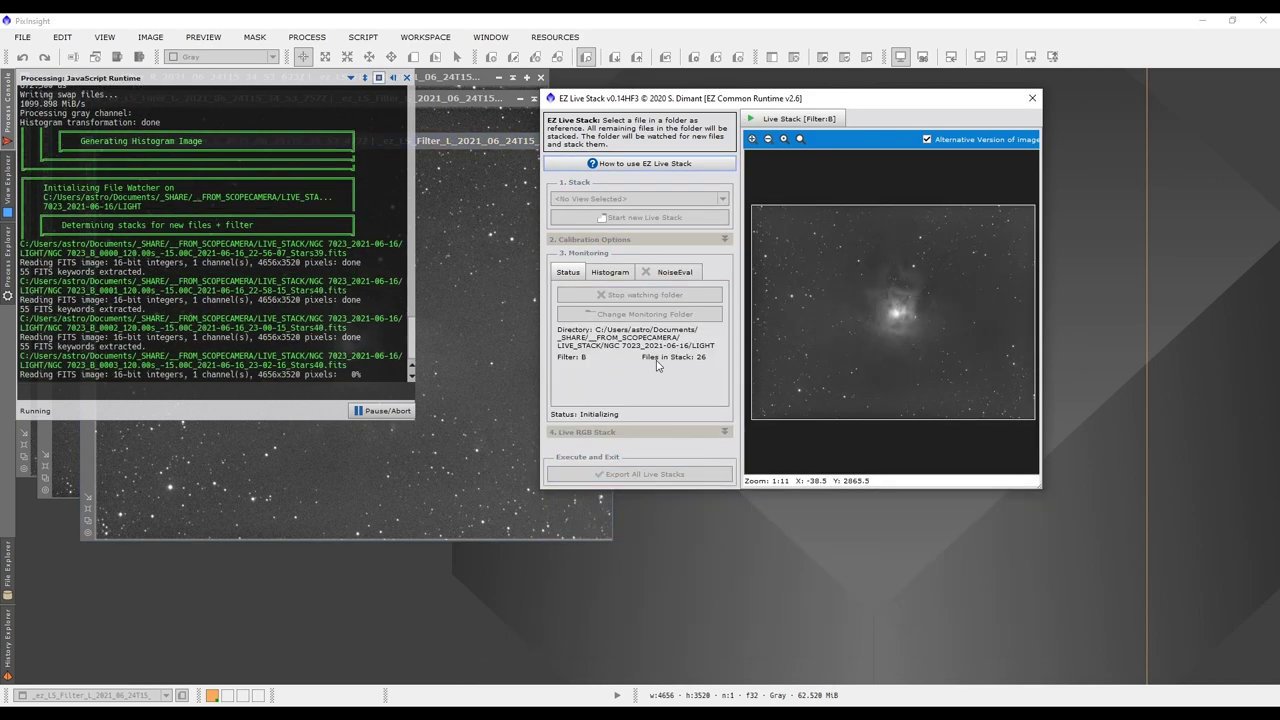
drag(860, 478, 1222, 650)
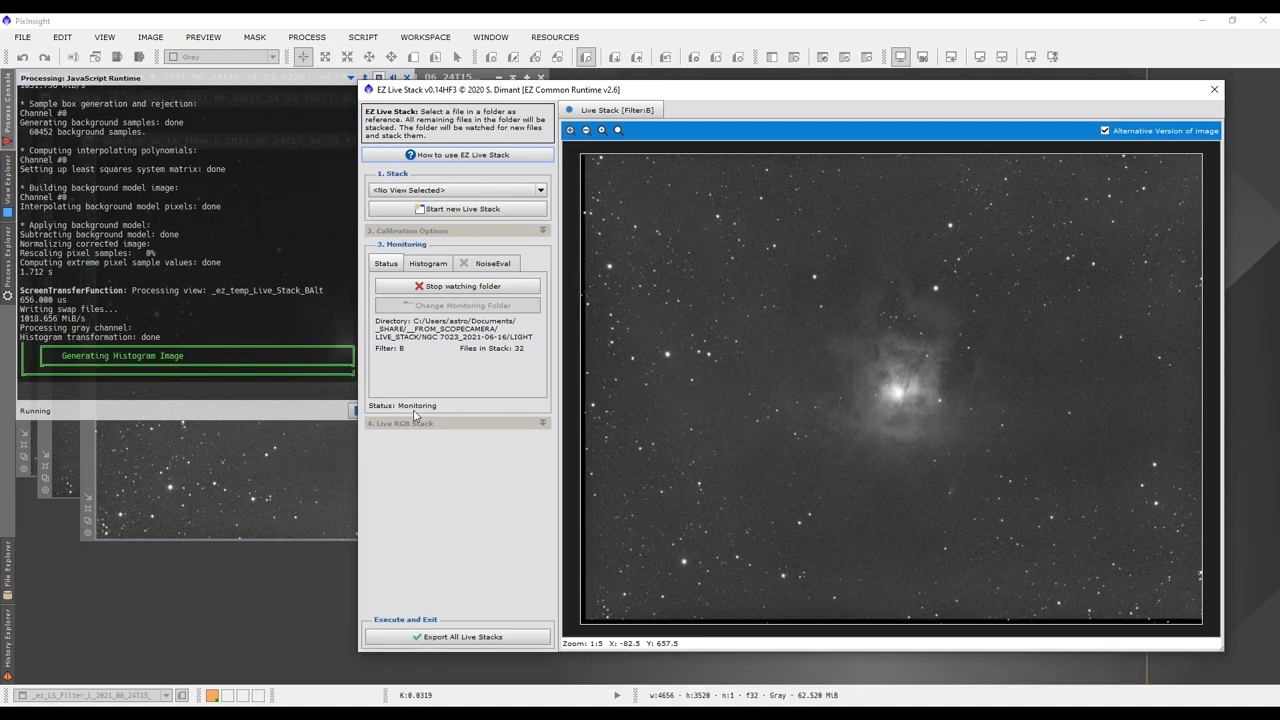
click(449, 195)
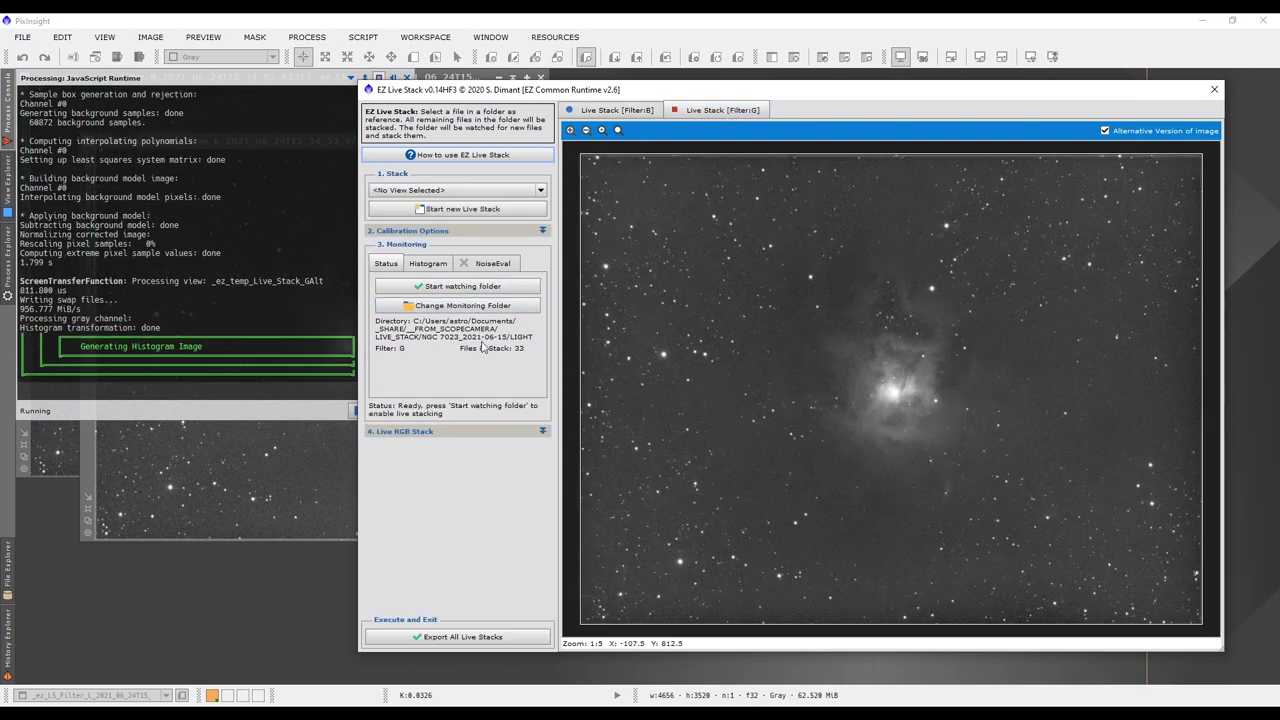
click(455, 308)
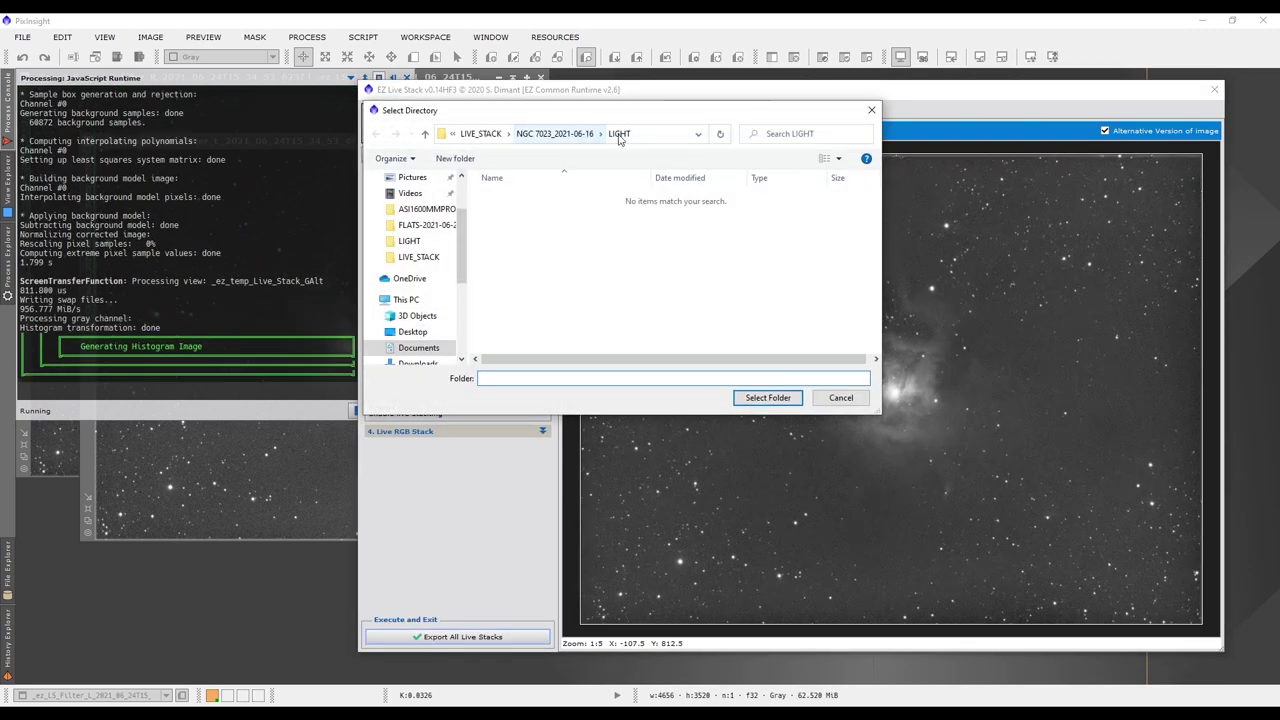
click(767, 397)
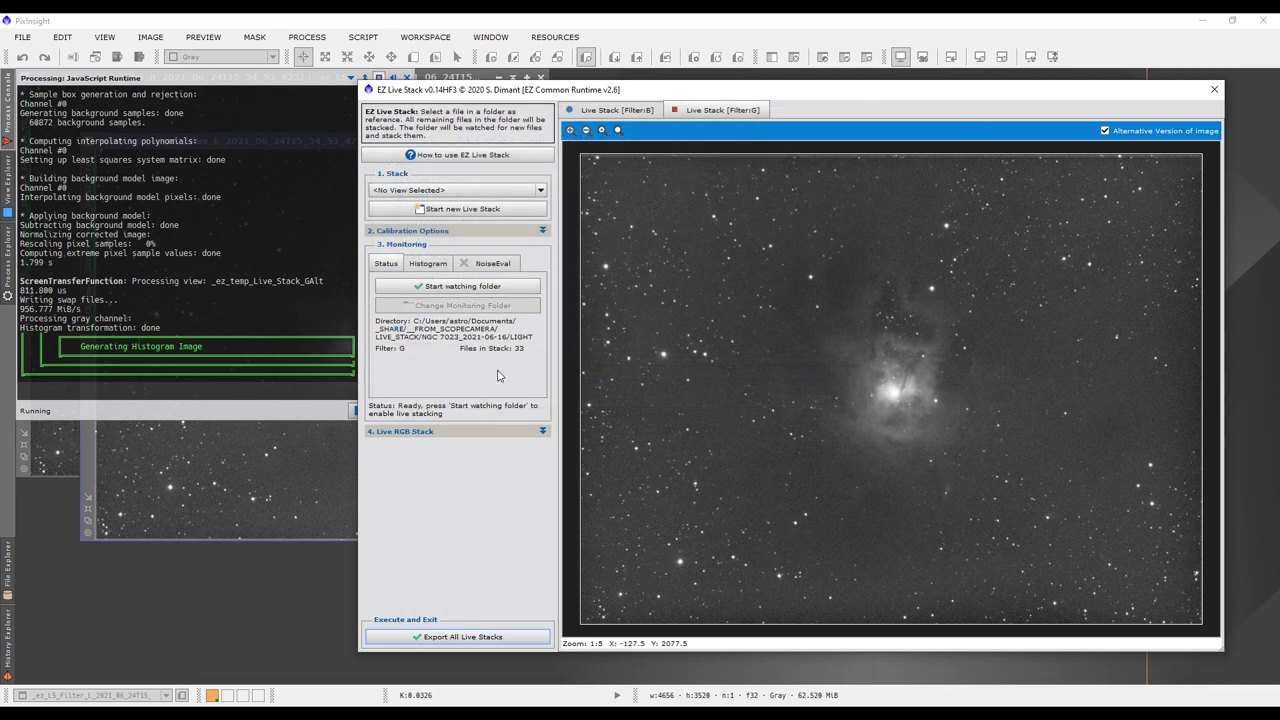
click(472, 290)
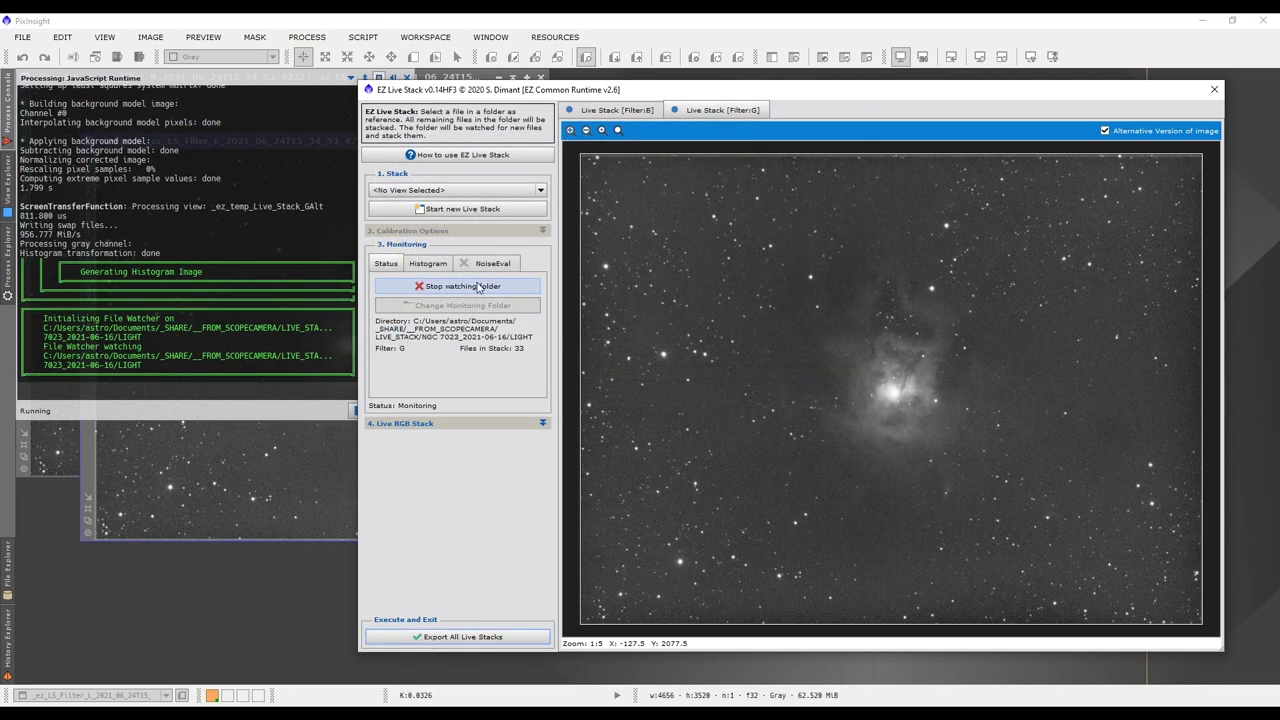
Resume the L and R stacks, each watching the 2021-06-16 LIGHT folder for new frames.
click(457, 190)
click(474, 310)
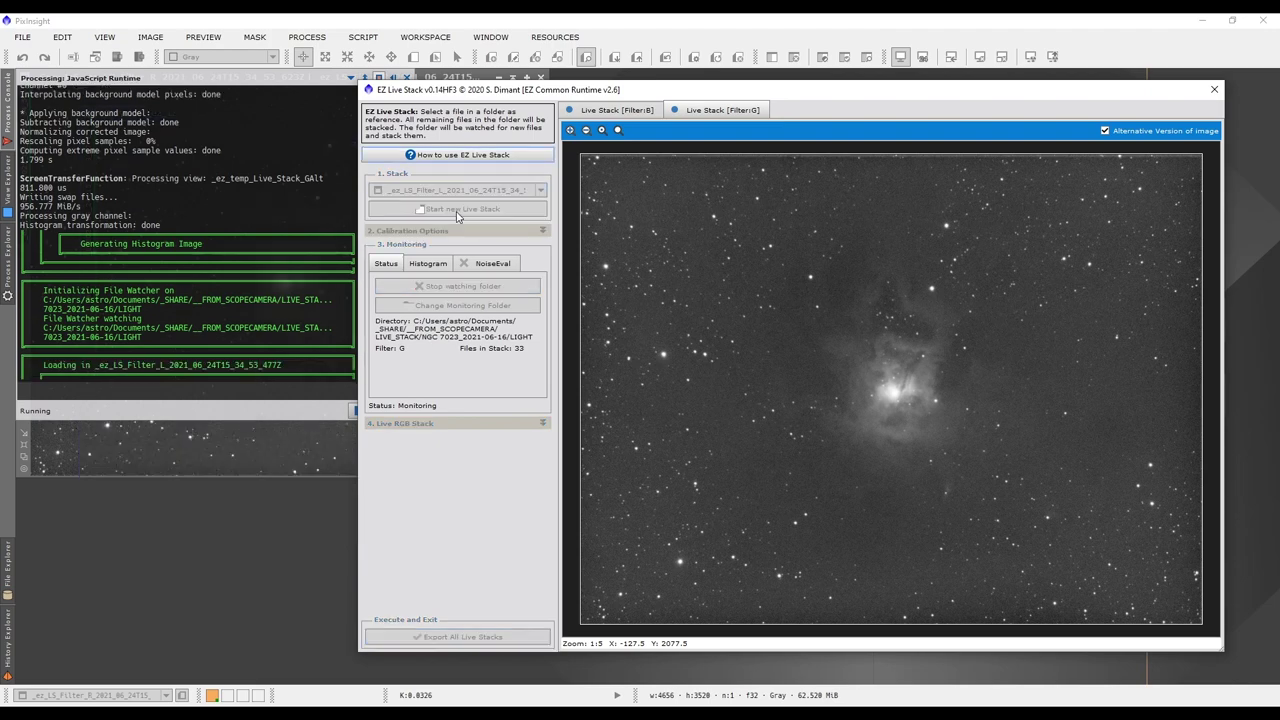
click(489, 303)
click(760, 397)
click(475, 285)
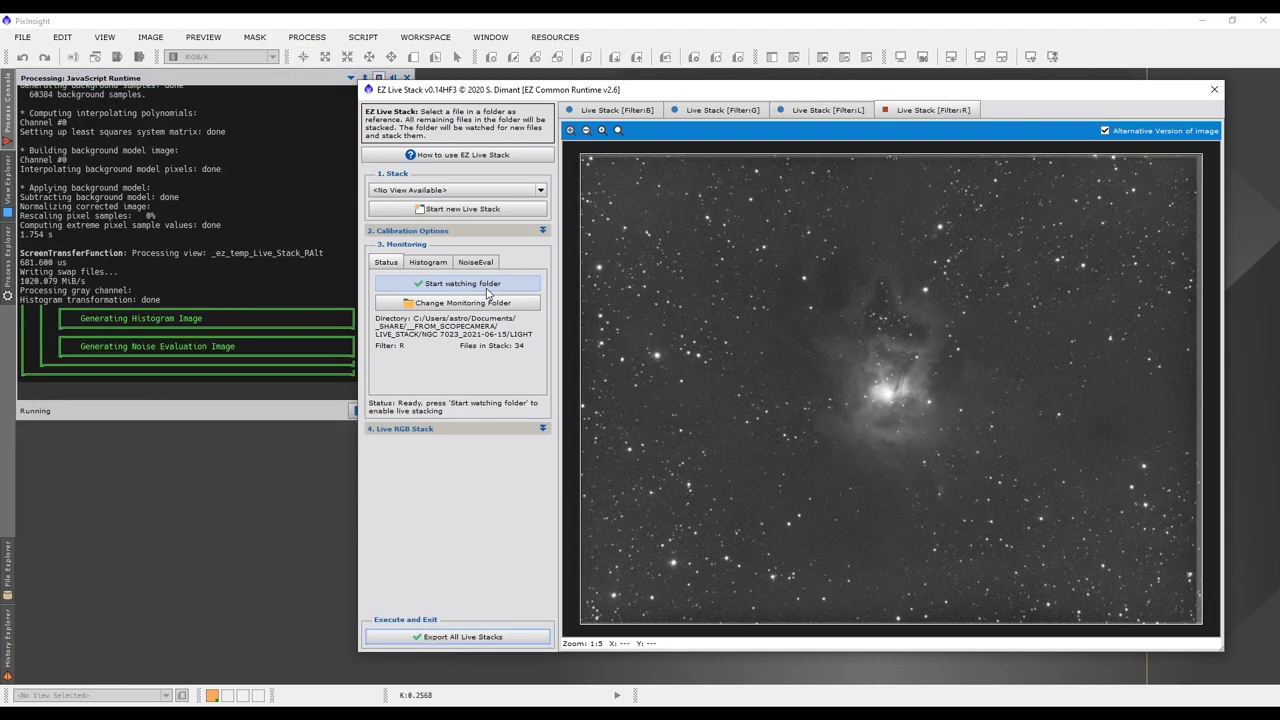
click(463, 302)
click(734, 397)
click(477, 286)
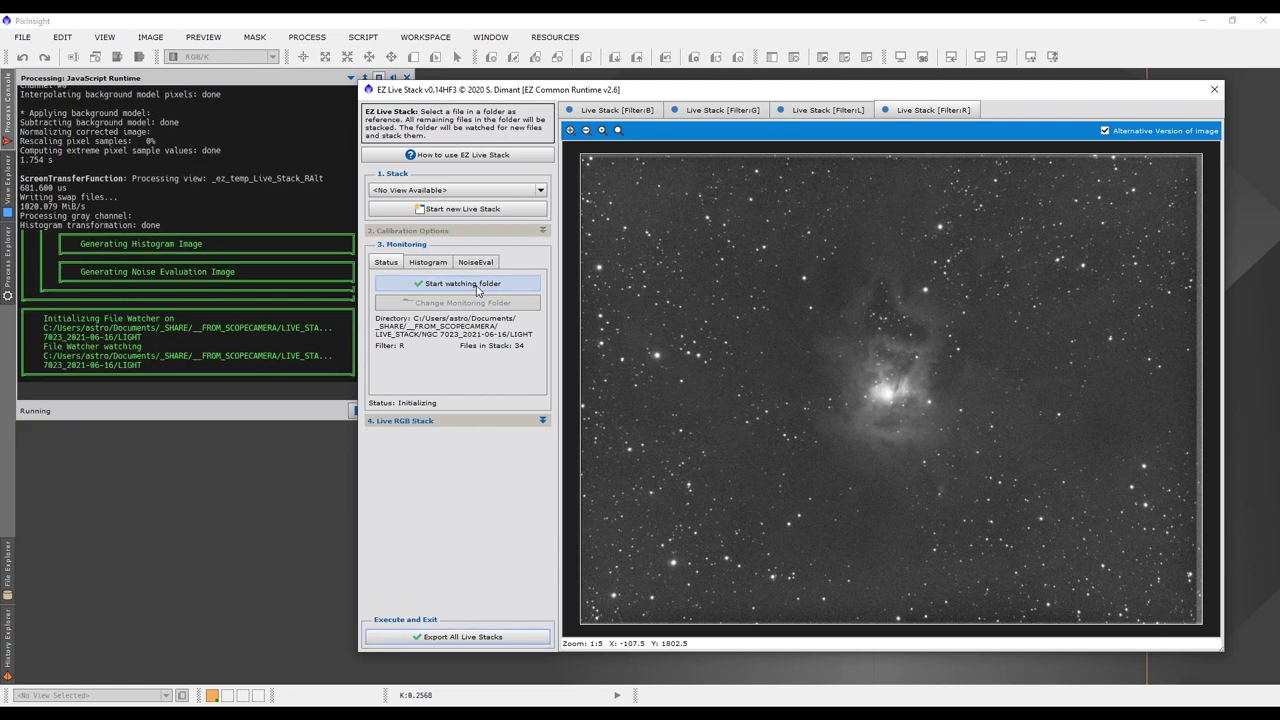
In Live RGB Stack, use Filter:R for red and Filter:G for green, then start RGB stacking.
click(469, 426)
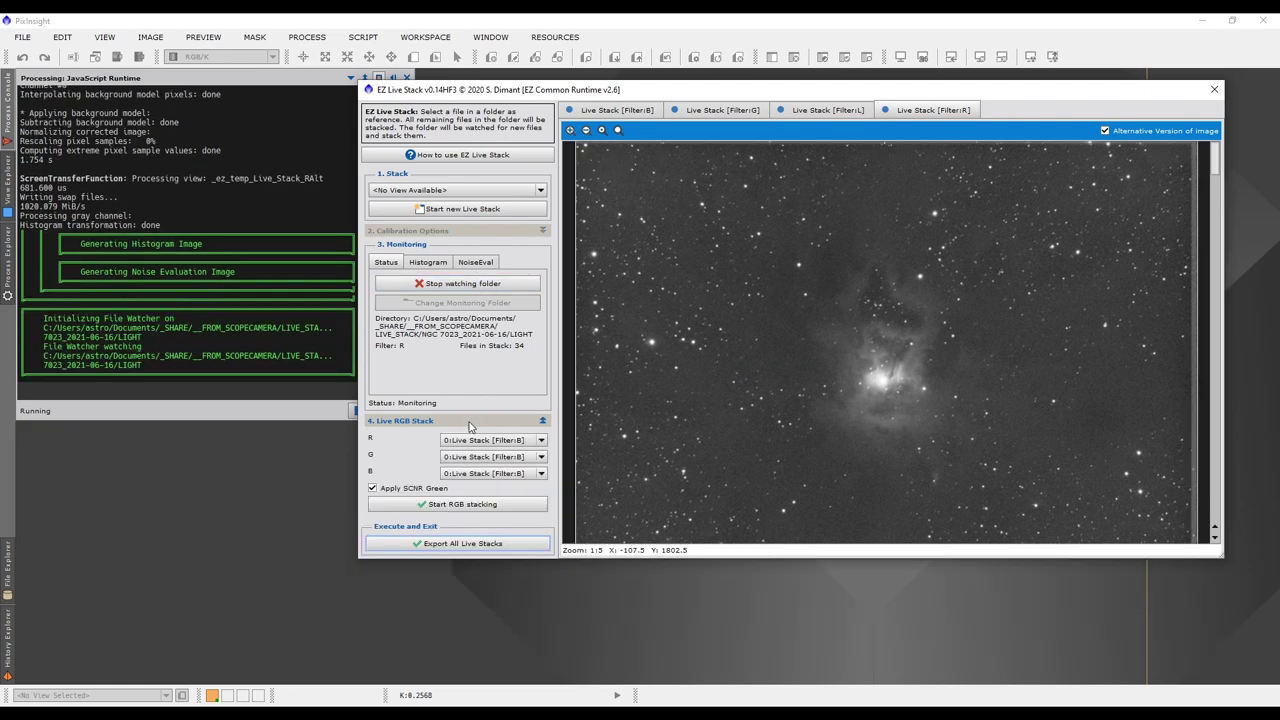
click(532, 440)
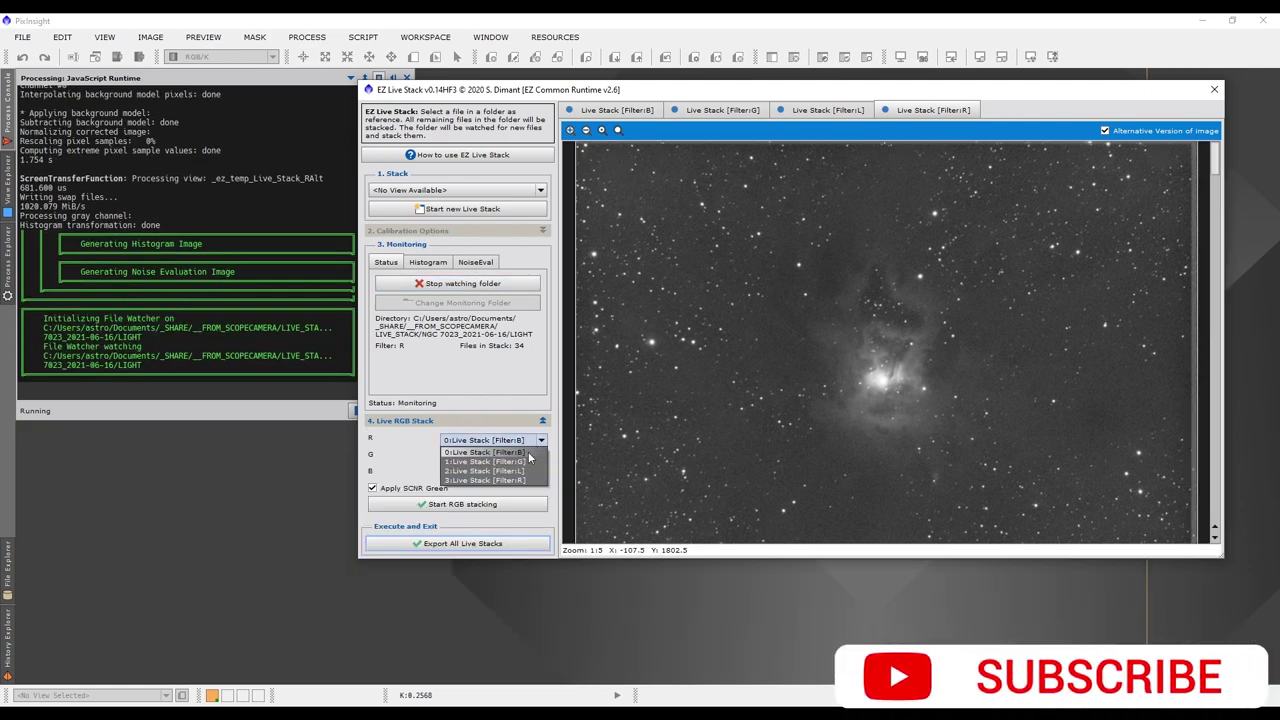
click(527, 460)
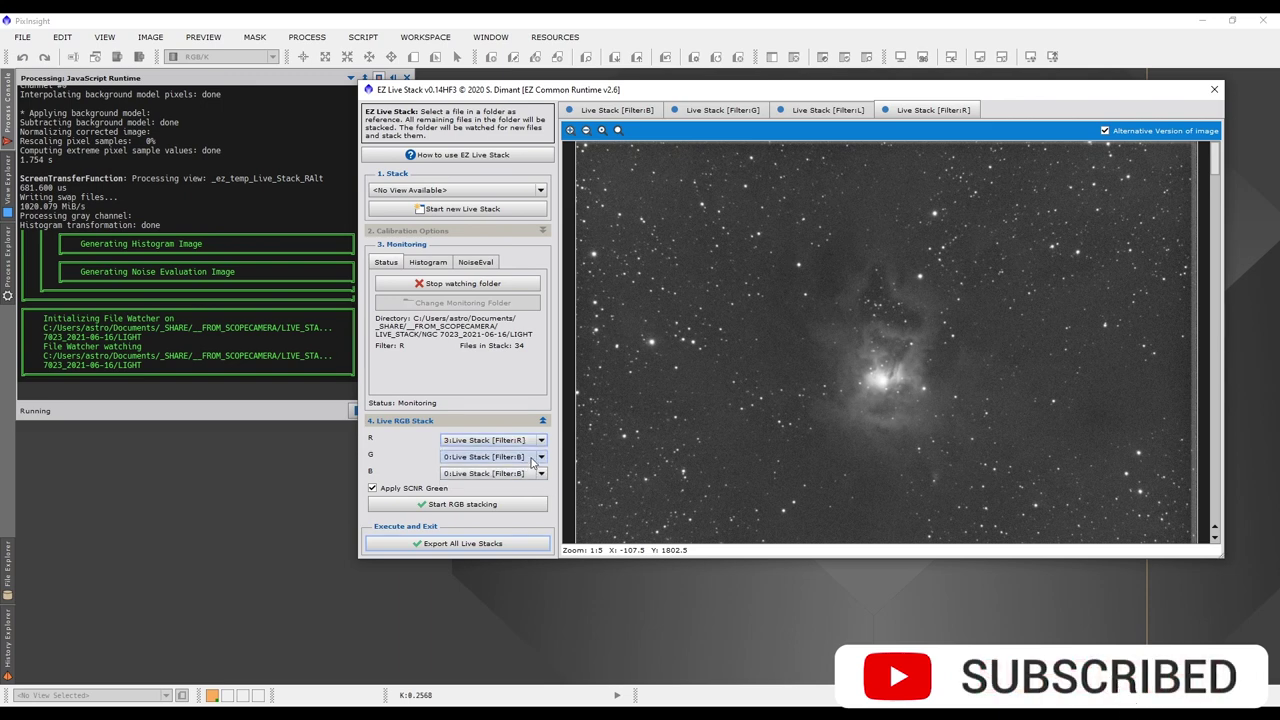
click(533, 459)
click(528, 477)
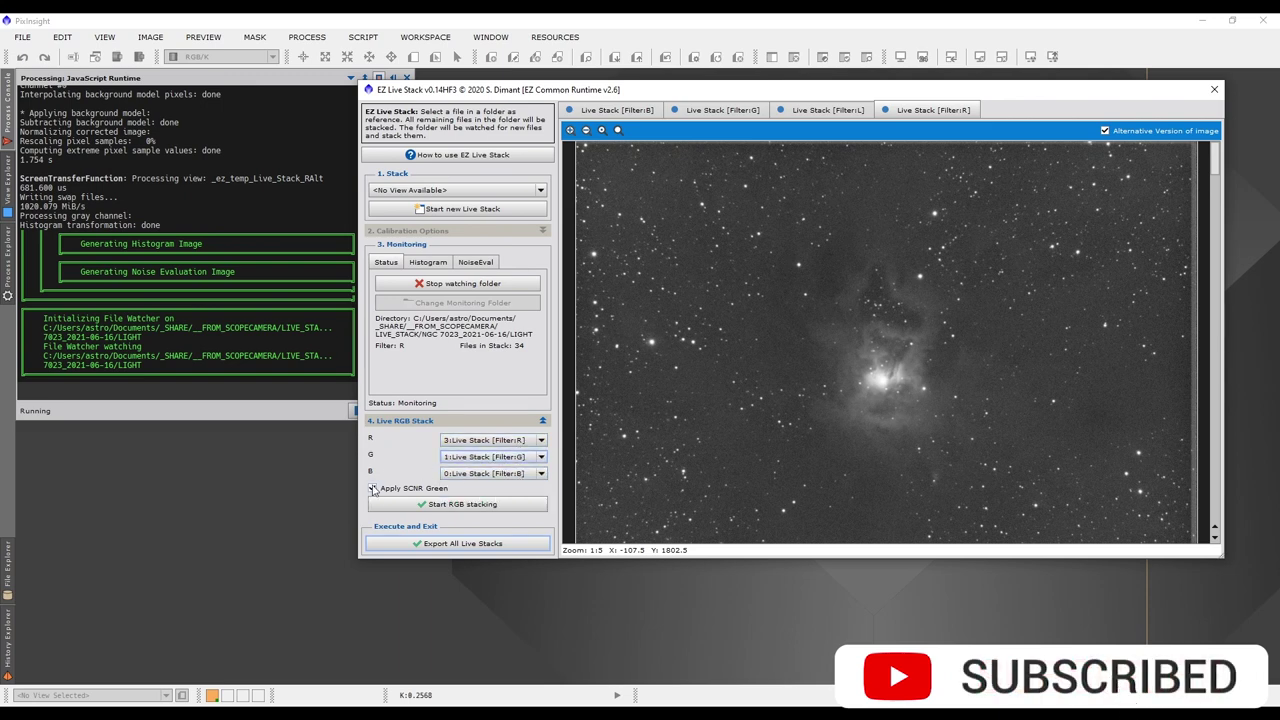
click(462, 504)
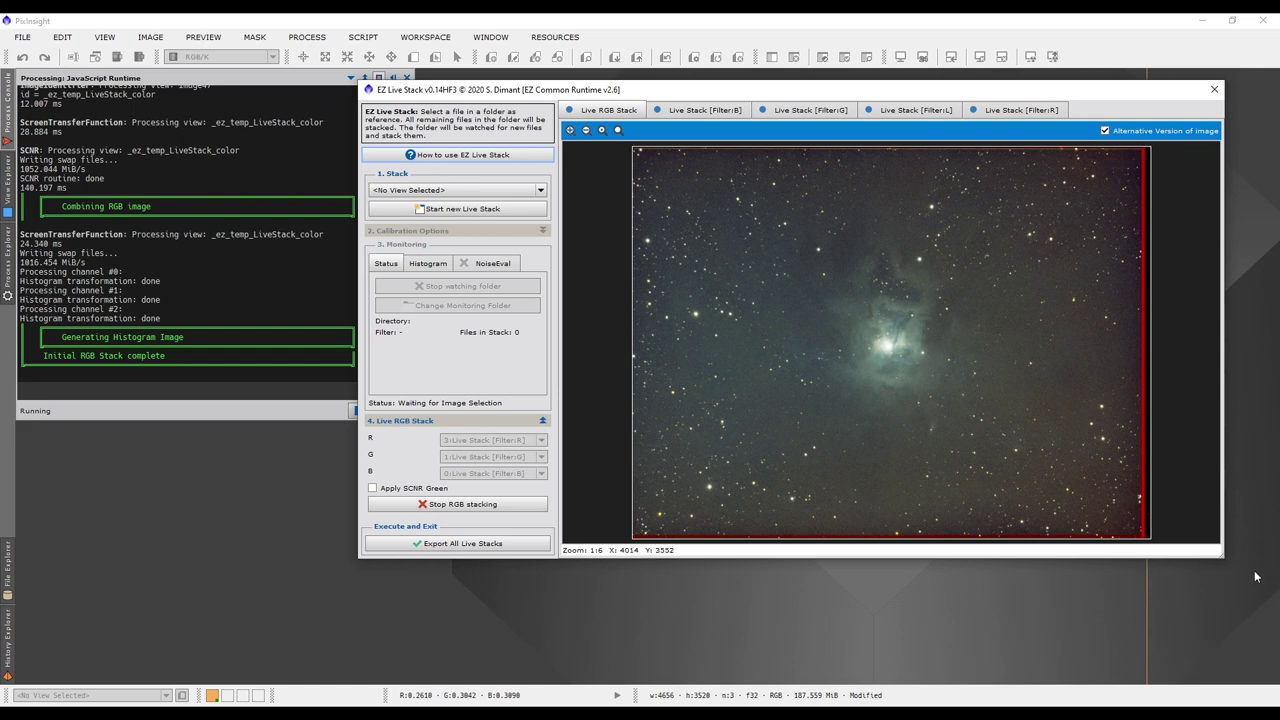
drag(1219, 556, 1248, 649)
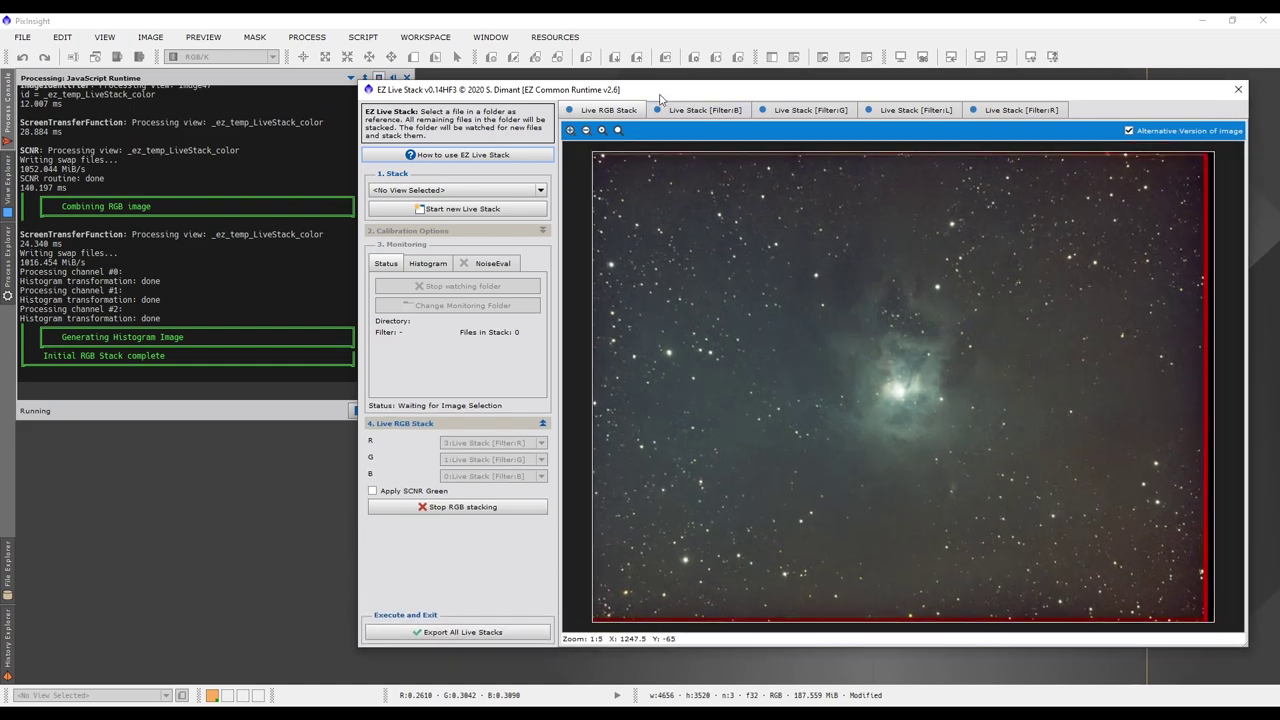